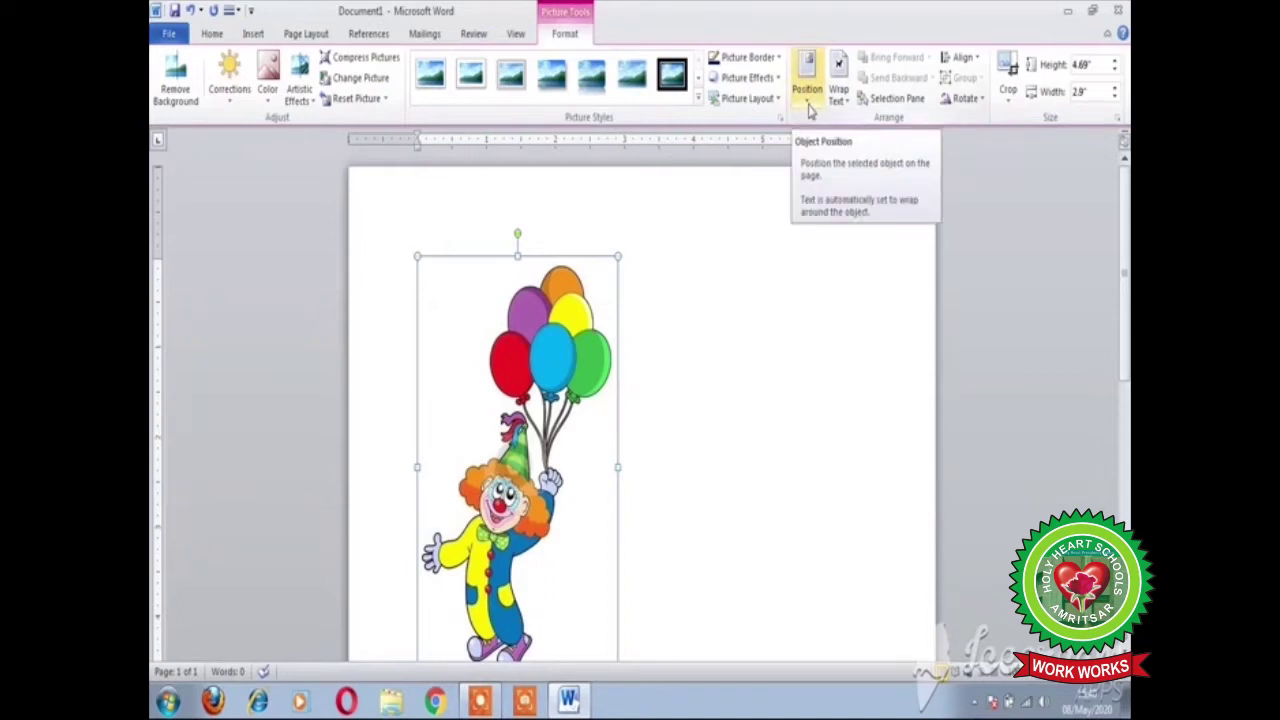
- Position the clown picture at the page's top right with text wrapping and apply the bevelled perspective picture style
click(808, 106)
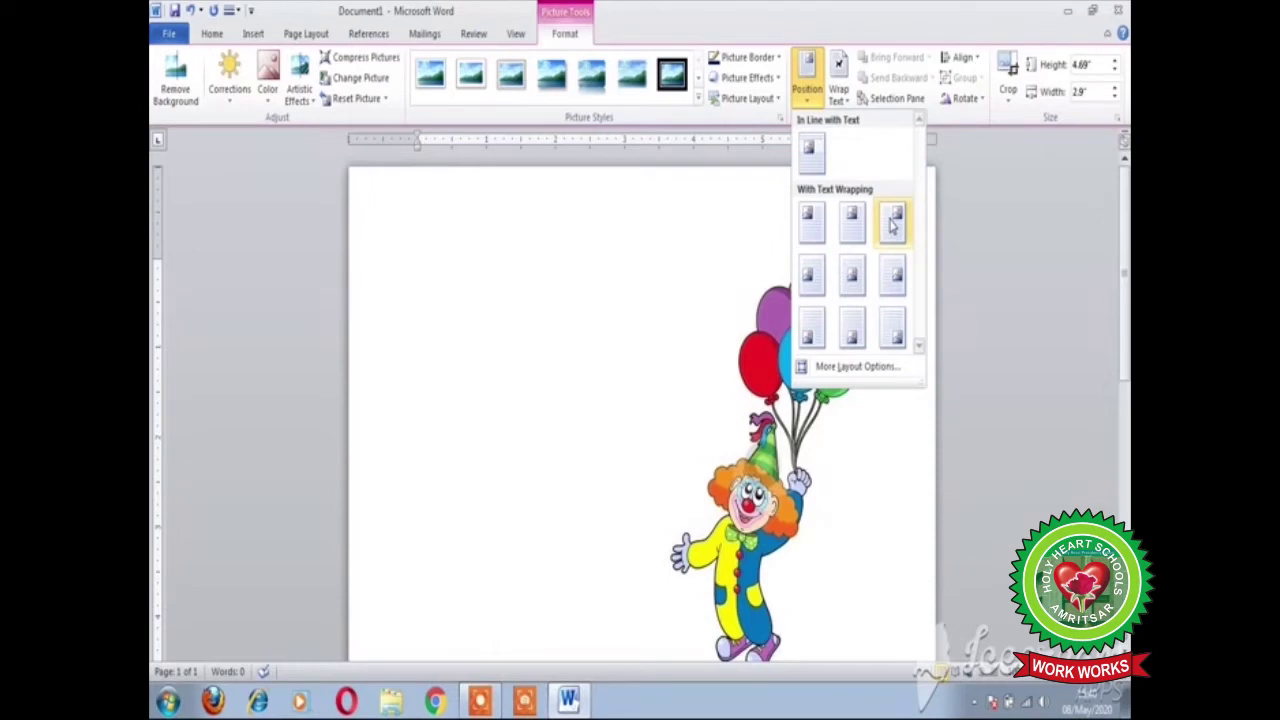
click(892, 224)
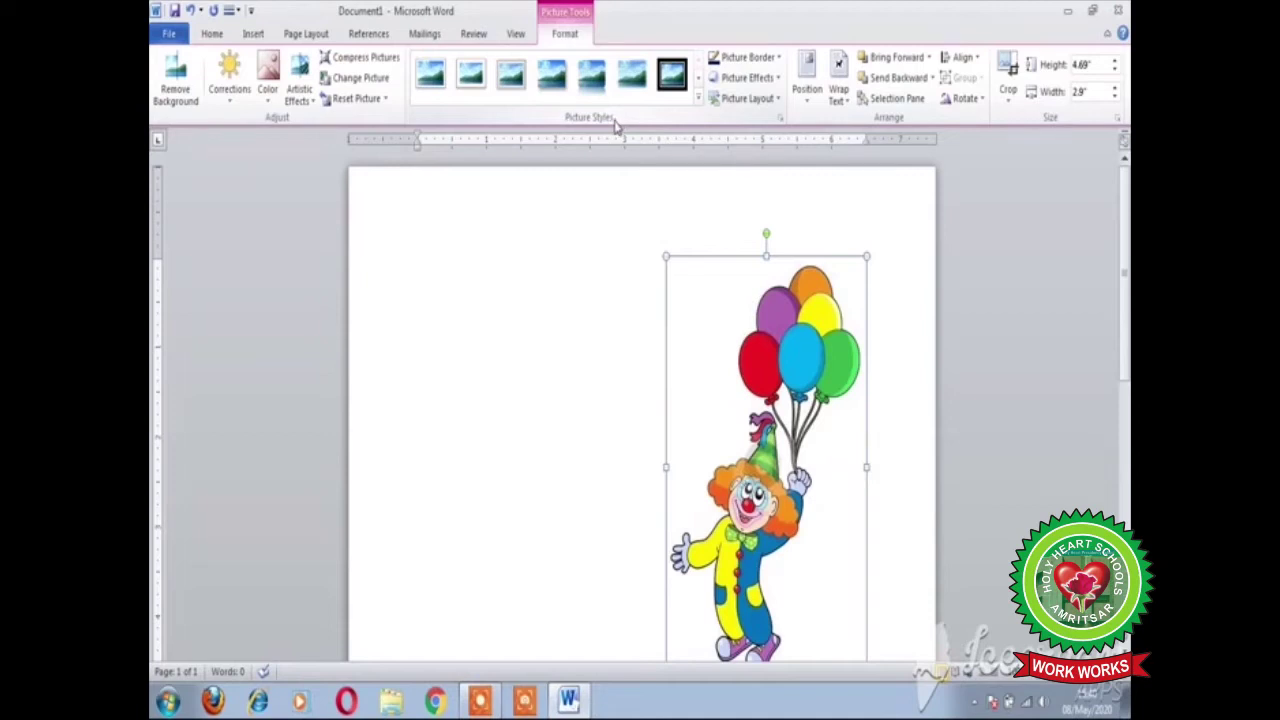
click(700, 104)
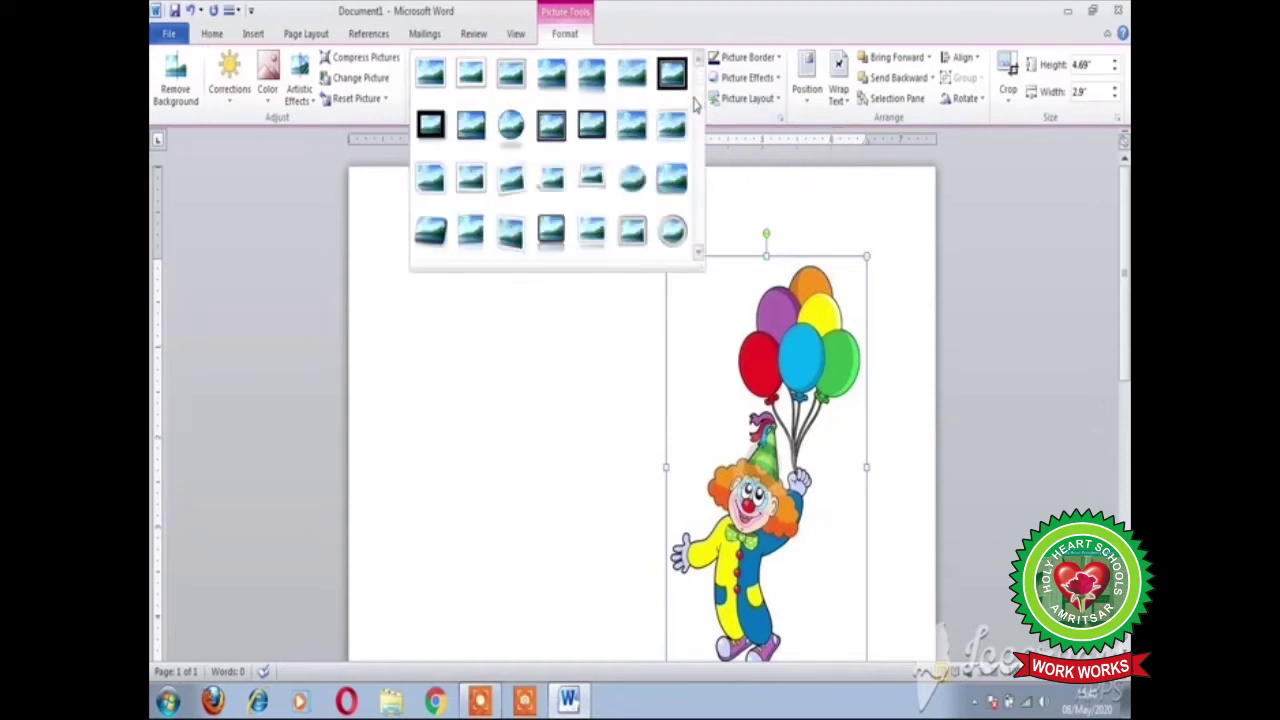
click(438, 236)
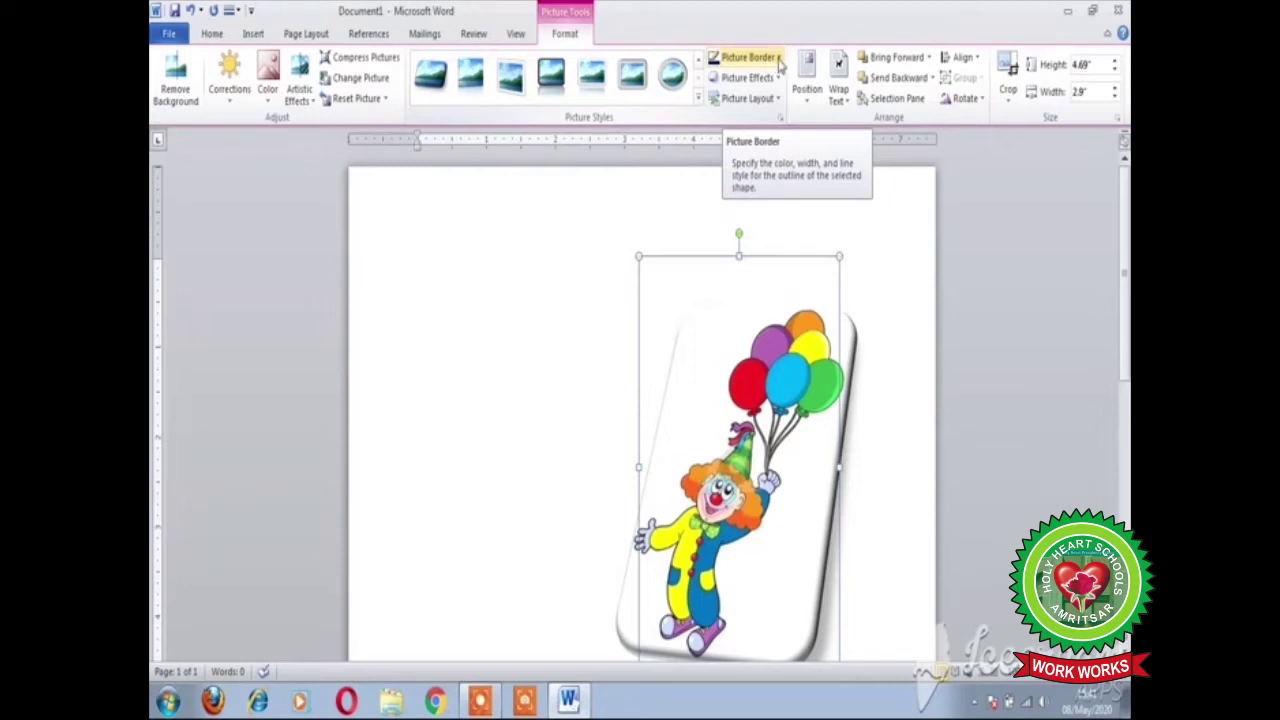
- Give the clown picture a dark blue border with a 6 pt weight
click(780, 60)
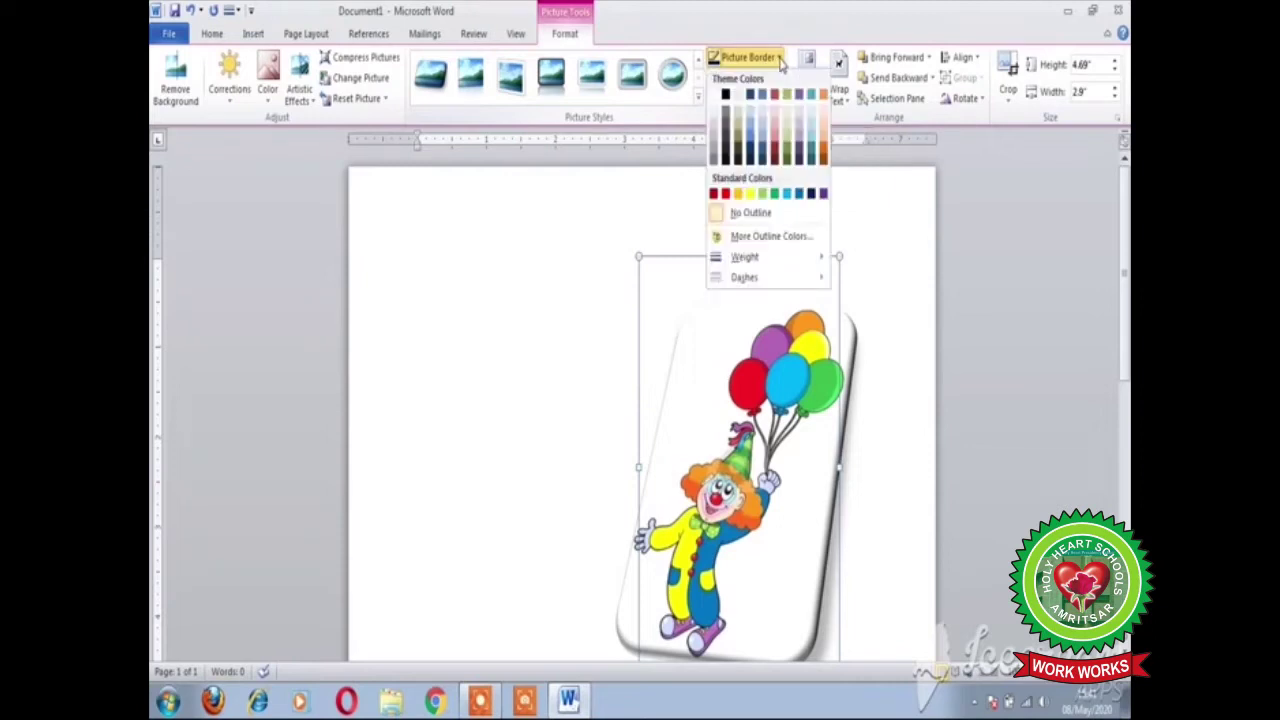
click(811, 195)
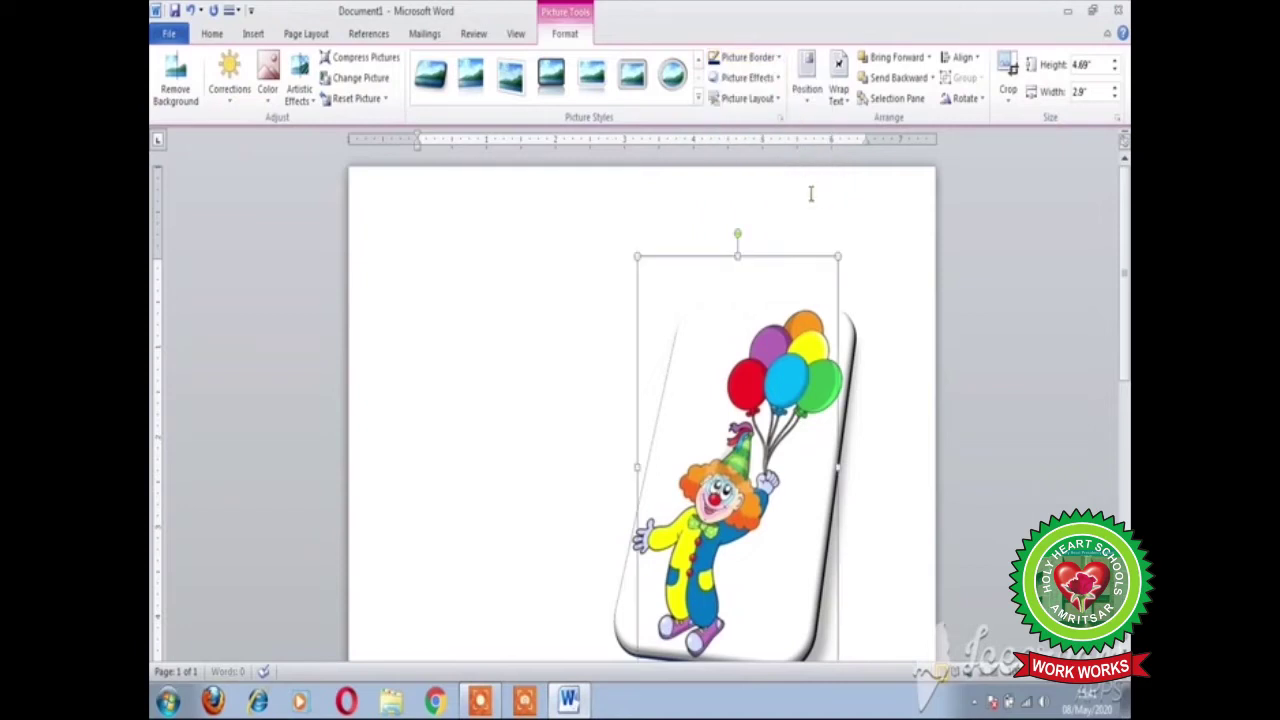
click(774, 62)
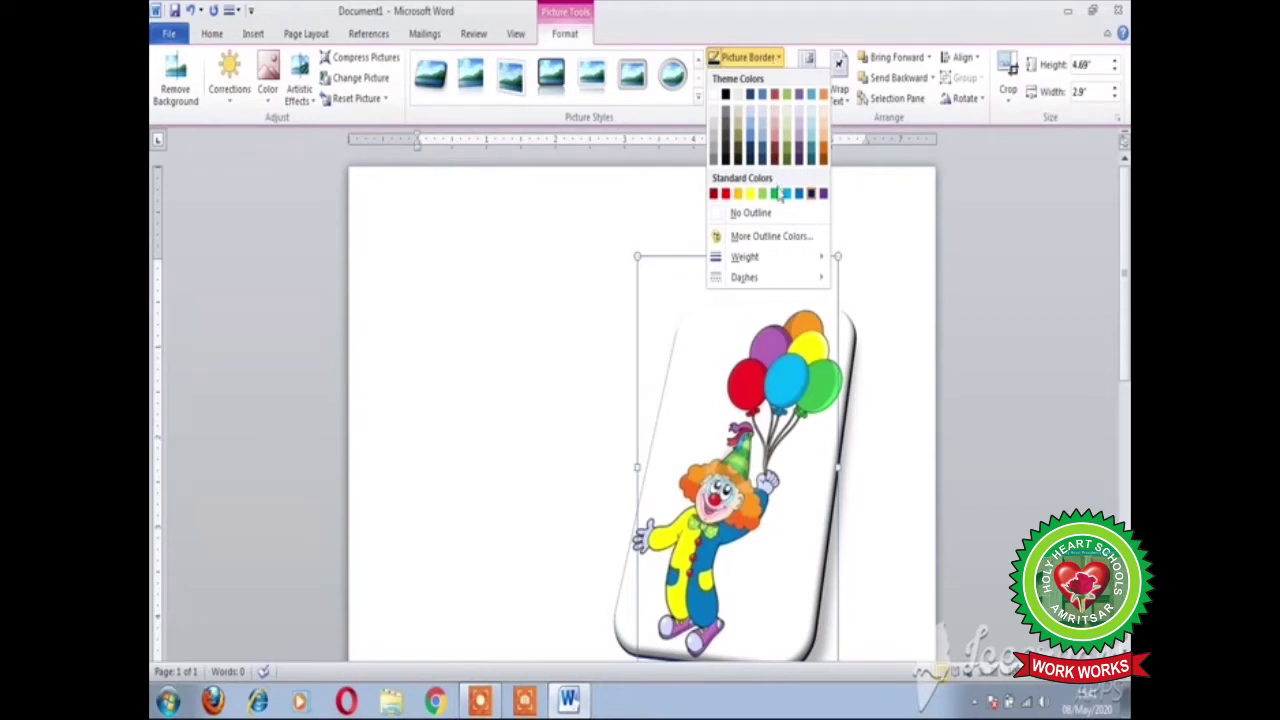
mouse_move(790, 258)
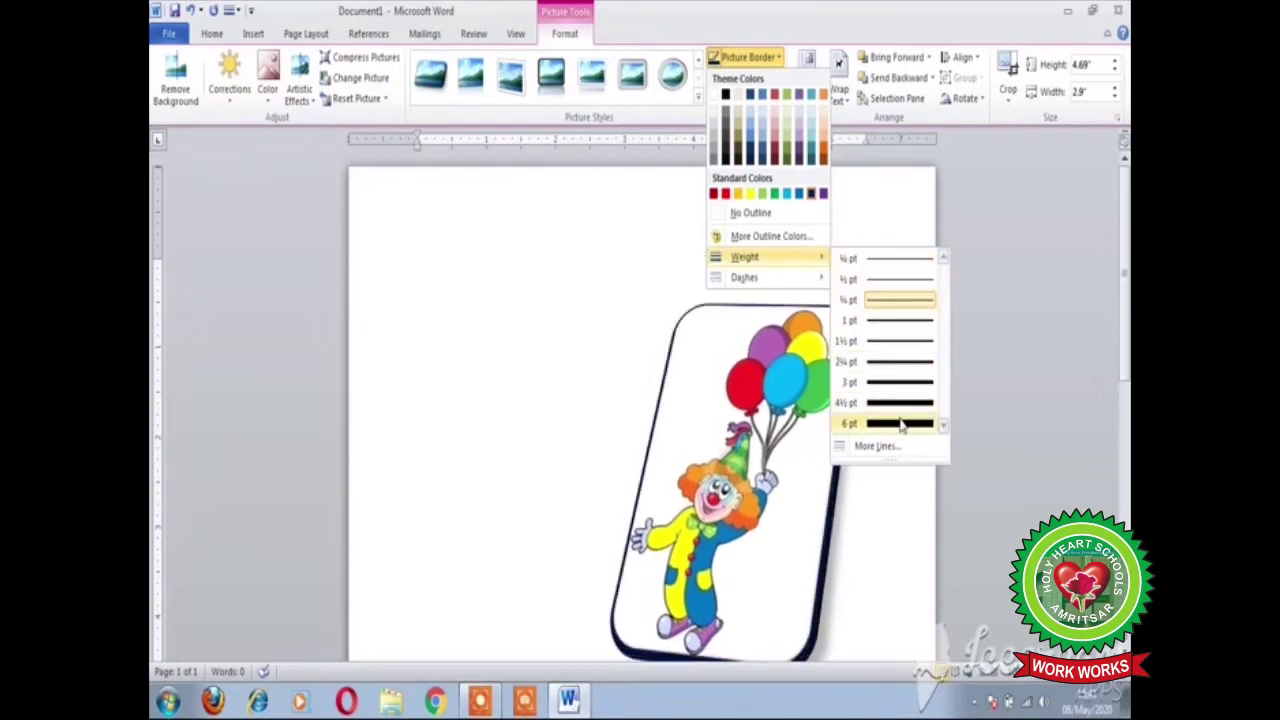
right_click(900, 424)
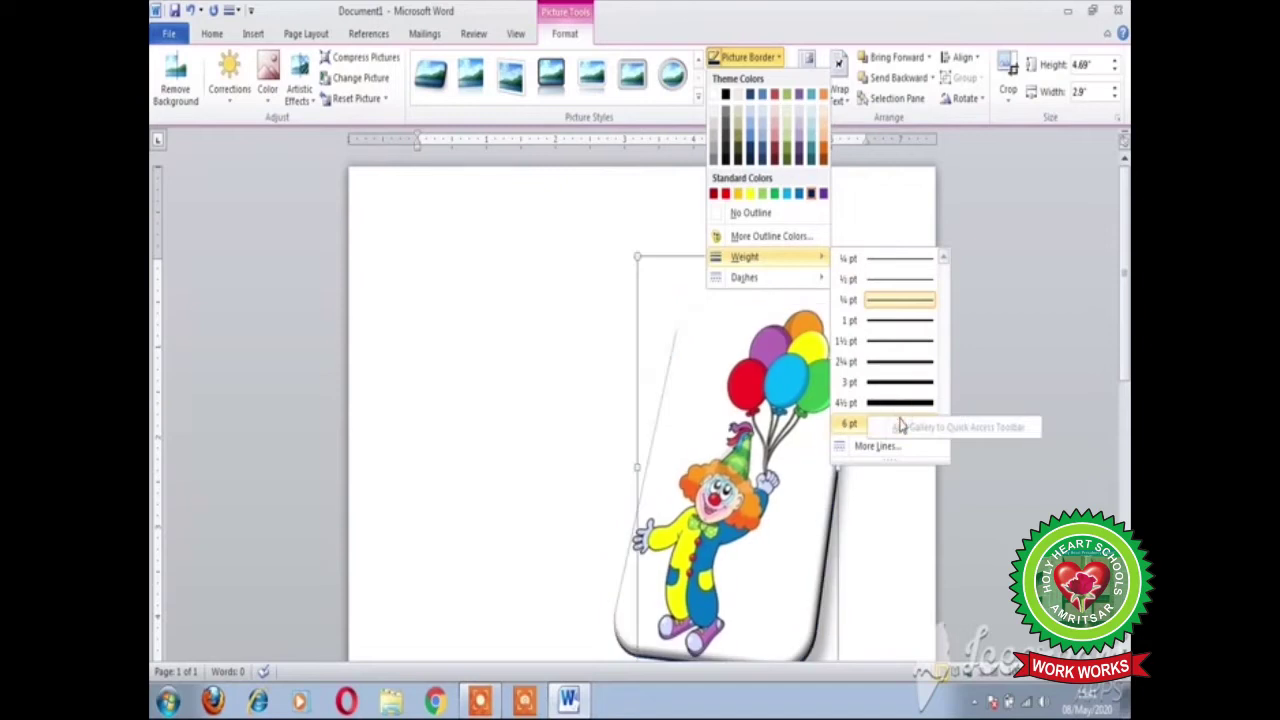
key(Escape)
click(857, 428)
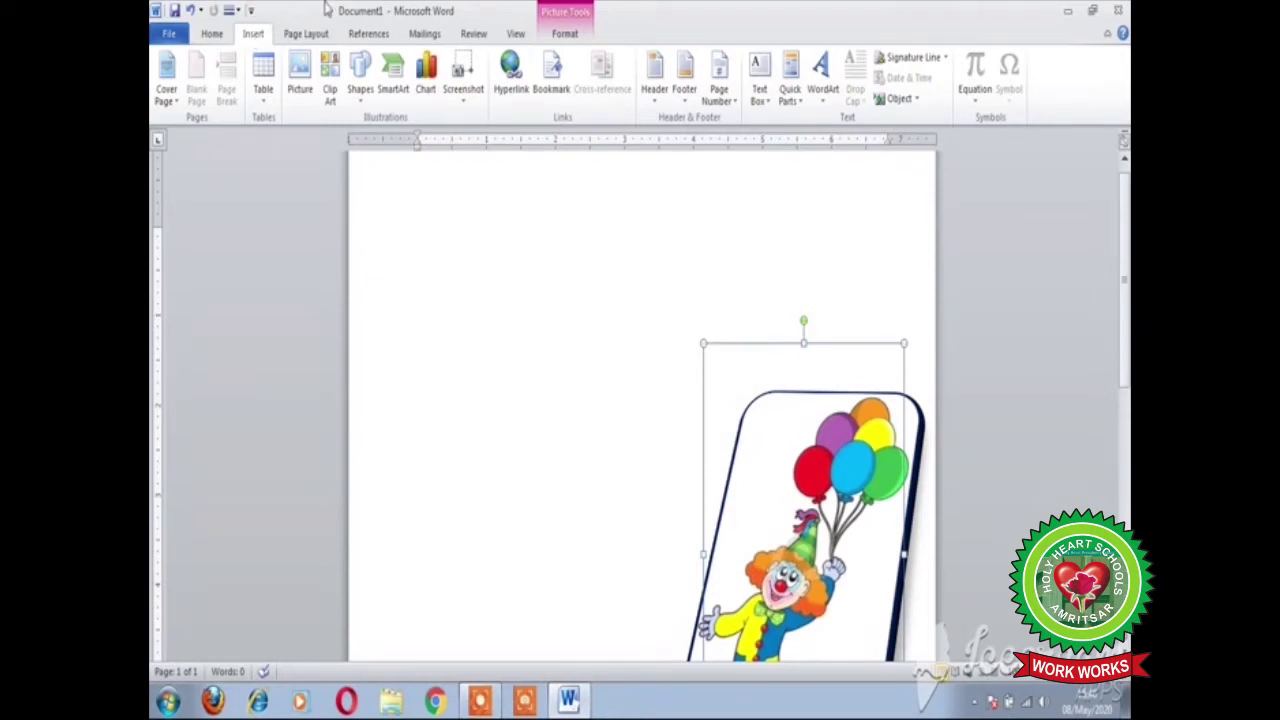
- Draw a Horizontal Scroll banner shape across the top of the page above the picture, about 7.97" wide
click(362, 92)
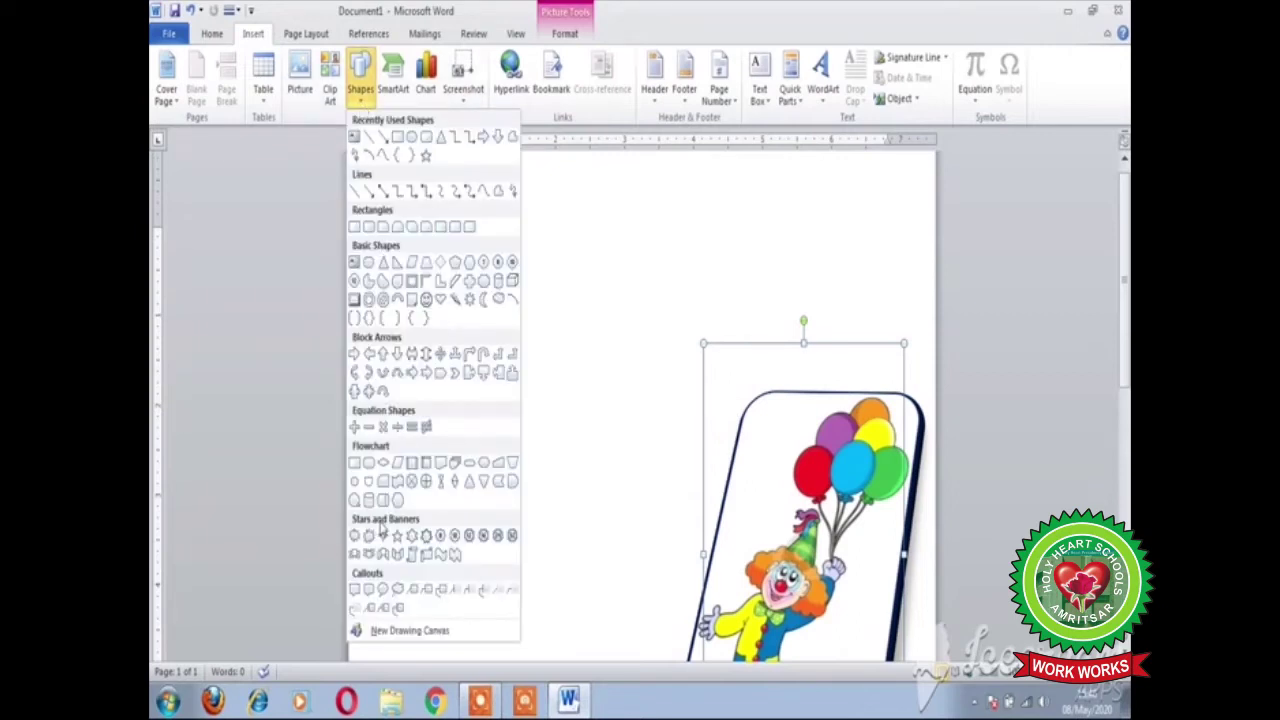
click(426, 556)
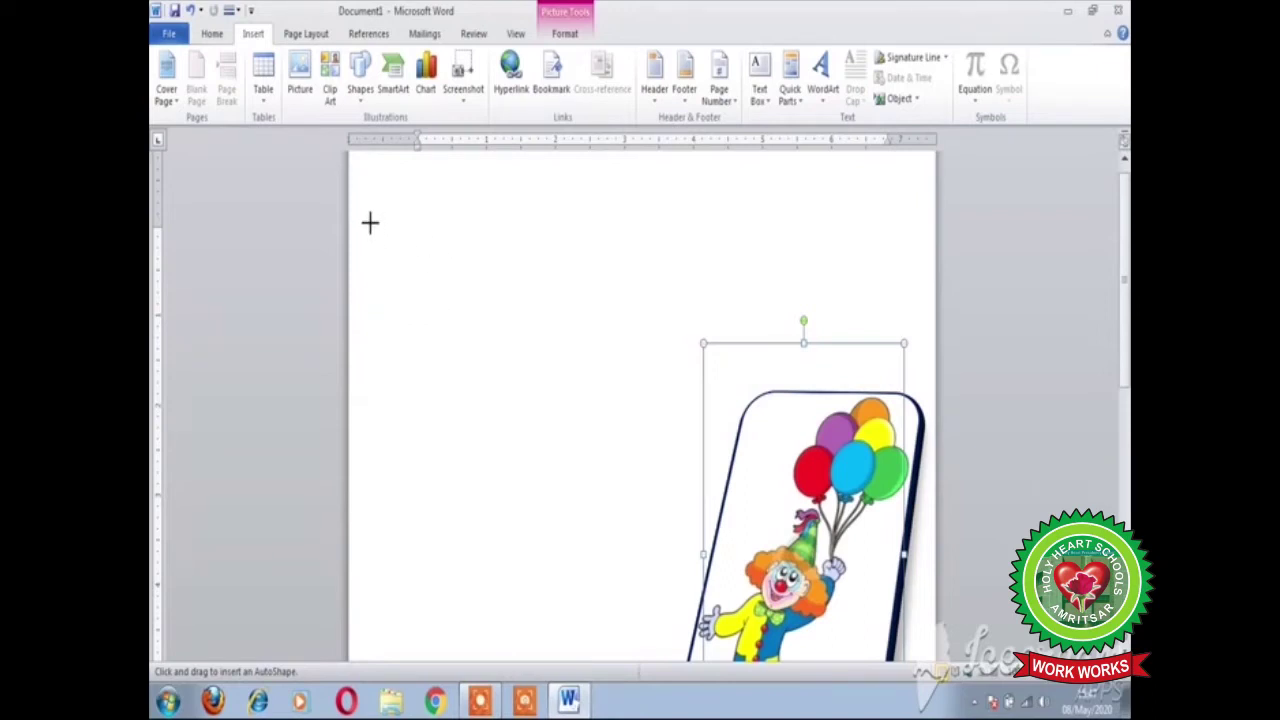
mouse_move(369, 221)
mouse_down()
mouse_move(376, 238)
mouse_move(491, 260)
mouse_move(703, 269)
mouse_move(734, 283)
mouse_move(754, 251)
mouse_move(920, 298)
mouse_up()
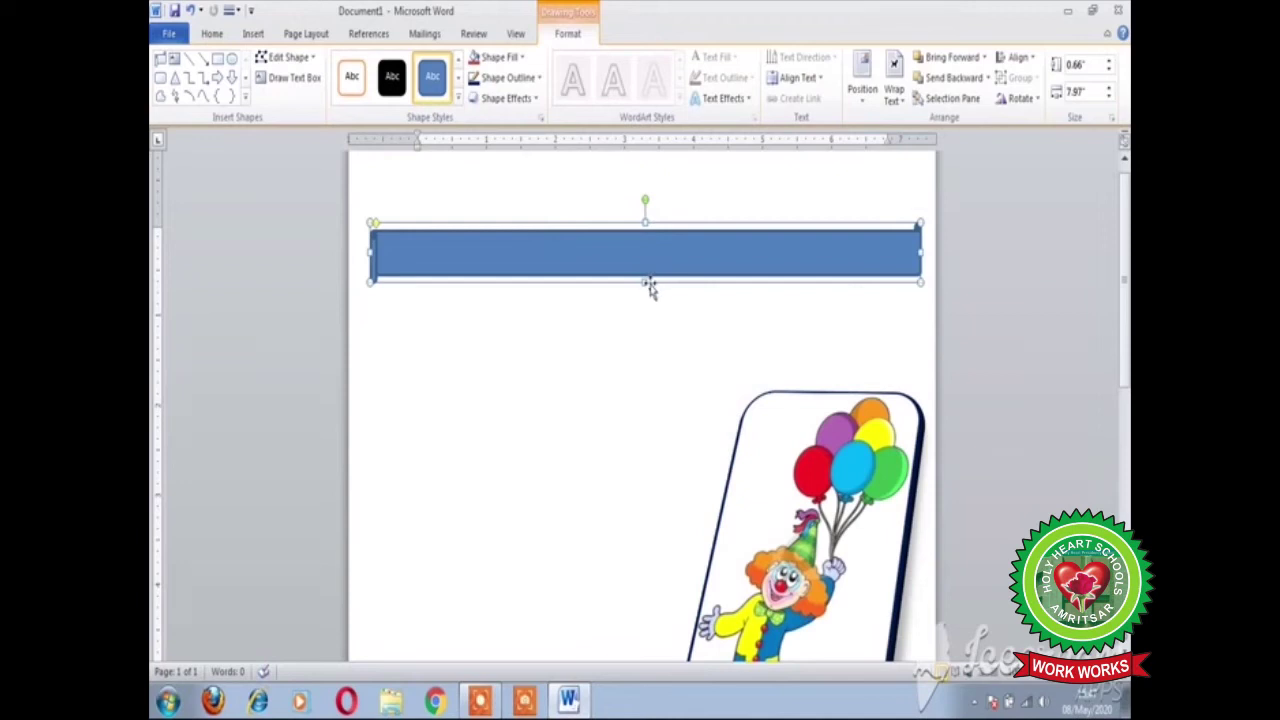
- Enlarge the scroll banner to about 1.65" high and 8.09" wide by stretching its bottom, top and left edges
drag(644, 284, 649, 352)
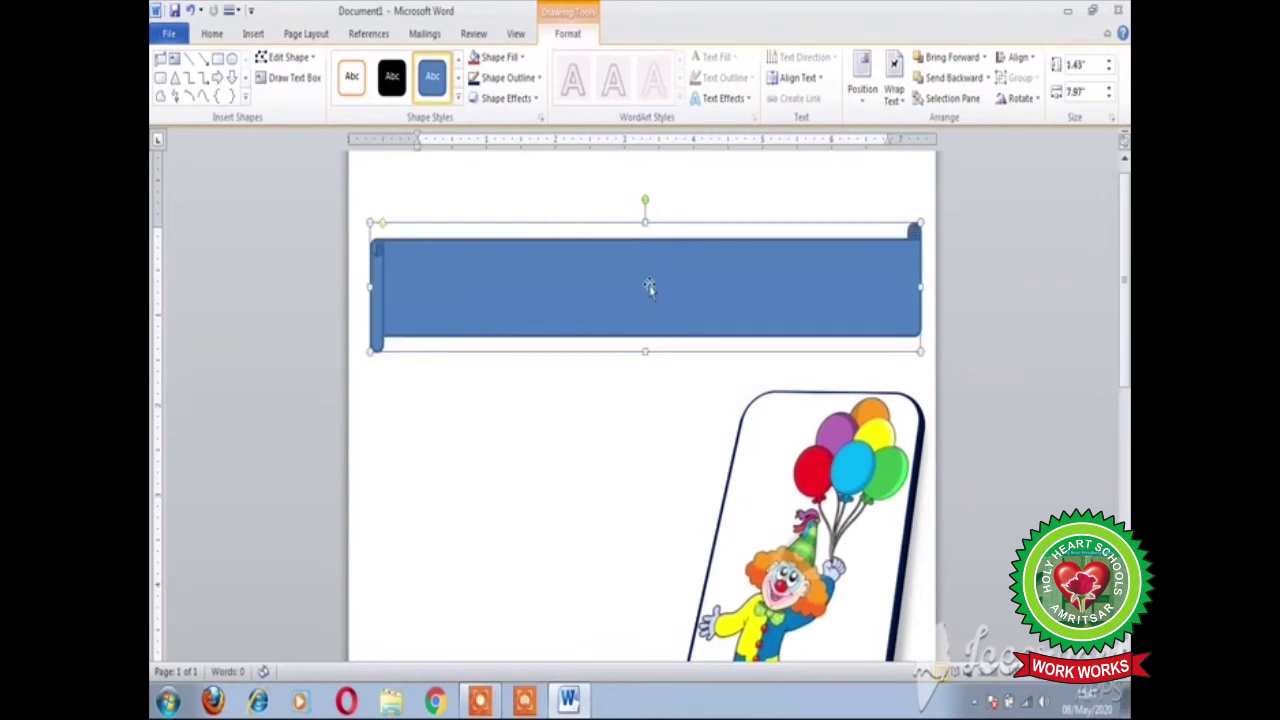
click(648, 214)
click(641, 266)
drag(645, 213, 645, 195)
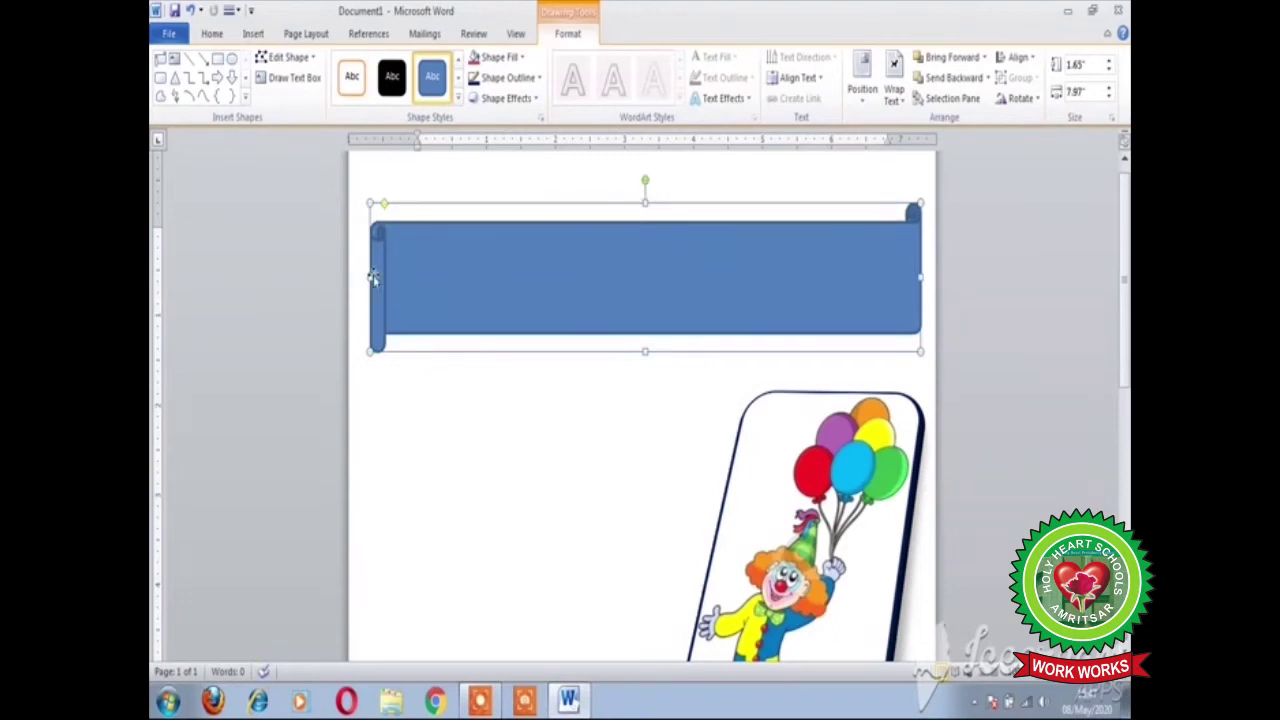
drag(373, 279, 361, 275)
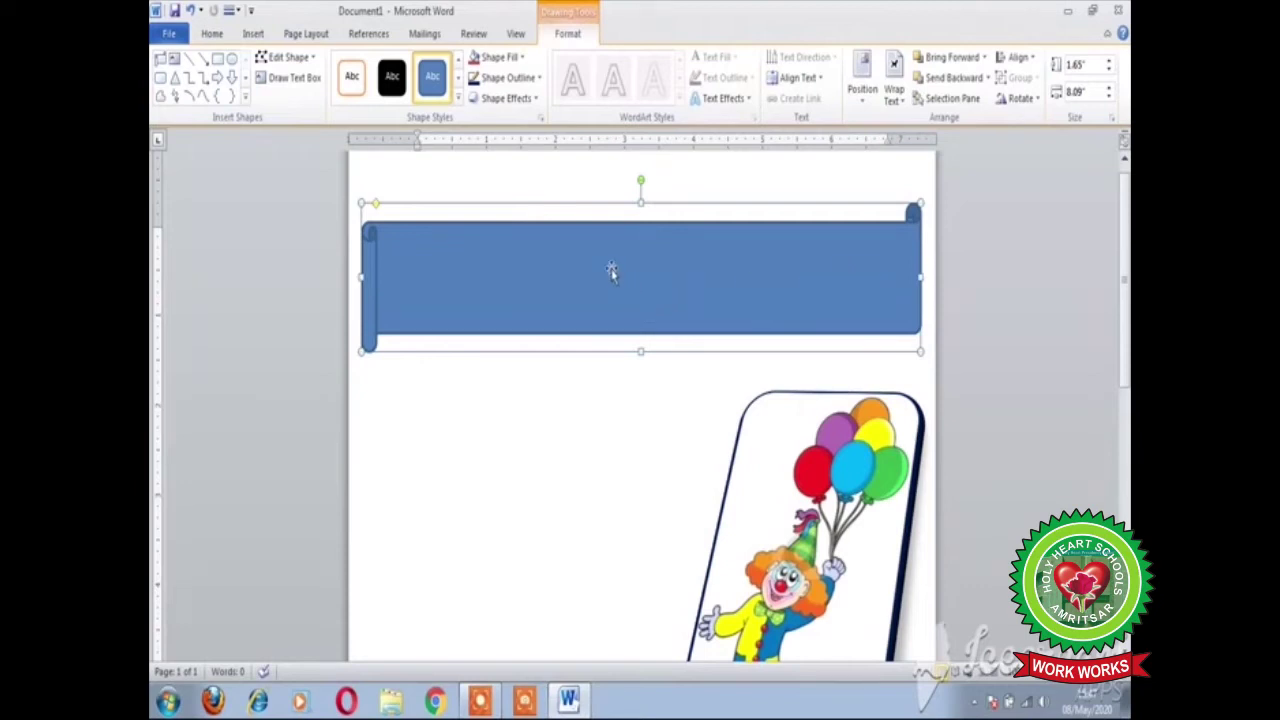
- Fill the scroll banner with a lighter shade of the dark blue theme color and outline it in that color's darkest shade
click(521, 63)
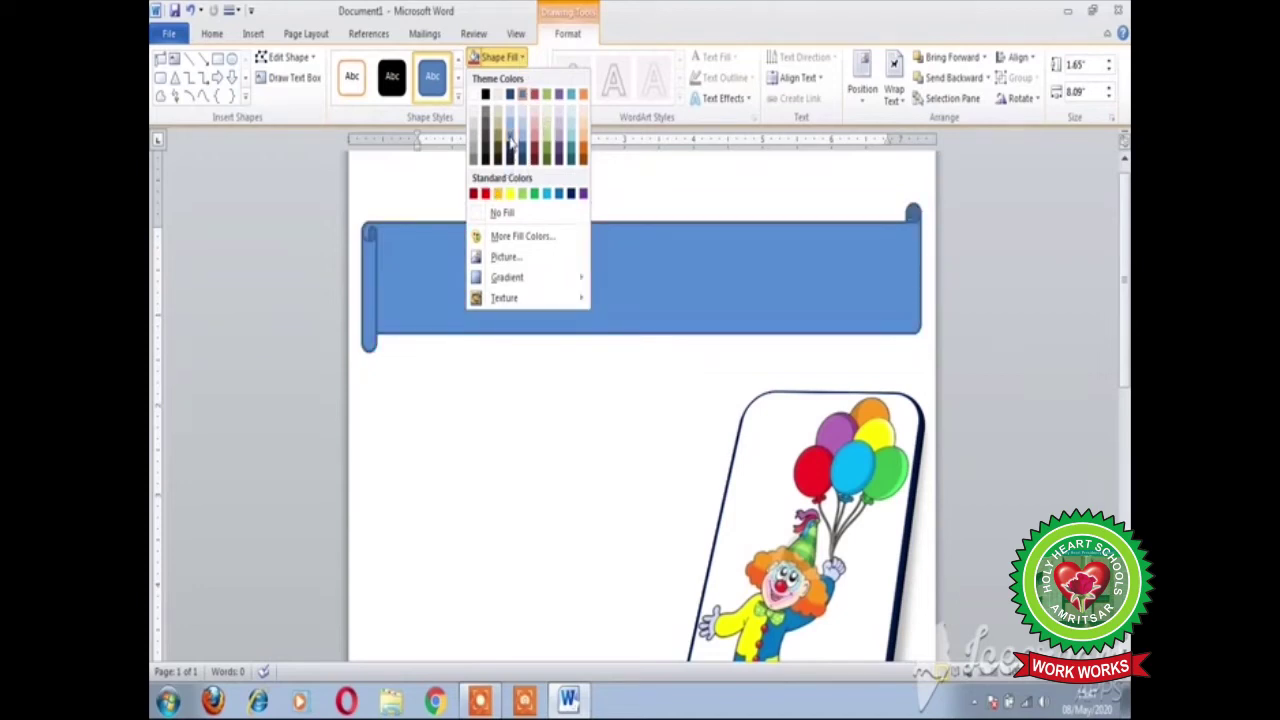
click(510, 143)
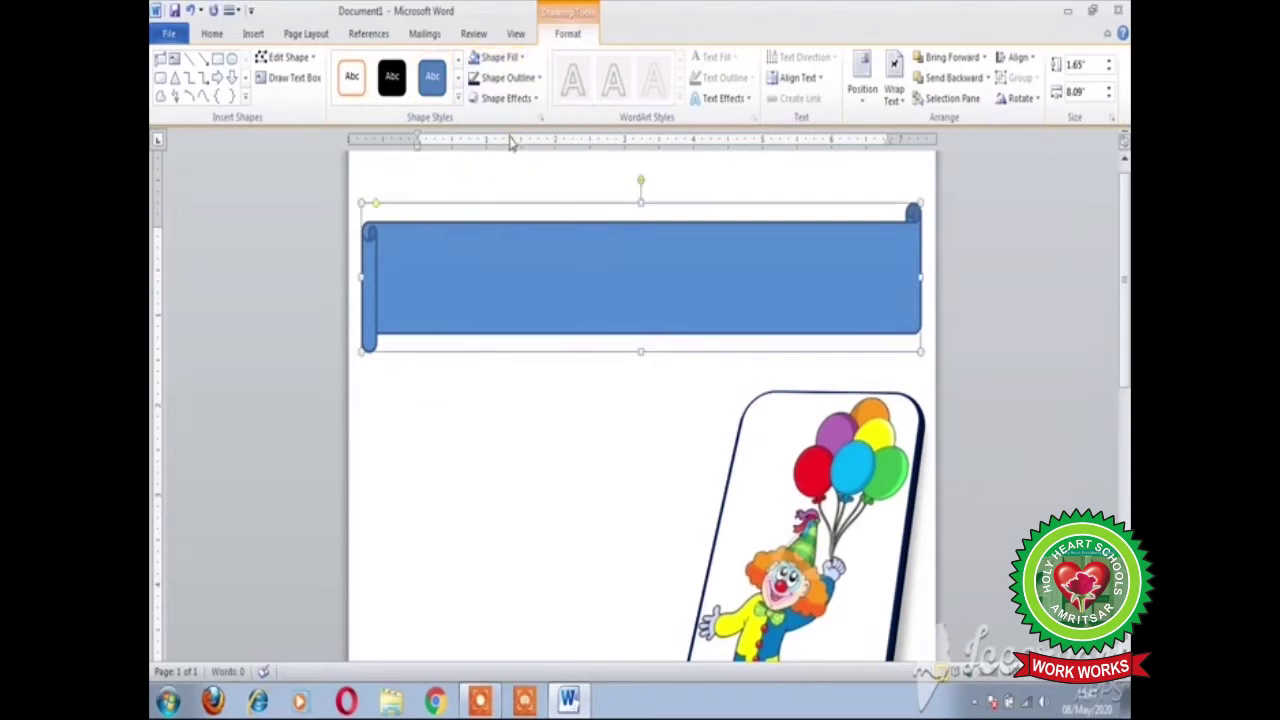
click(537, 80)
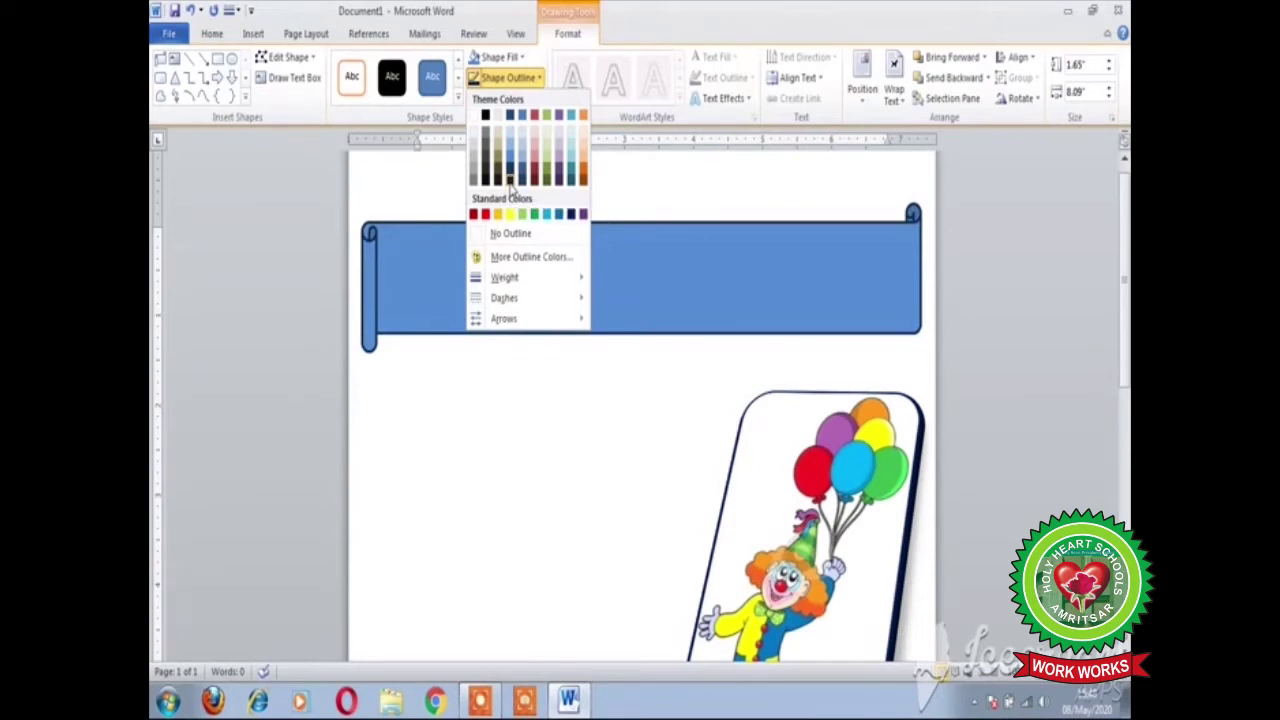
click(510, 183)
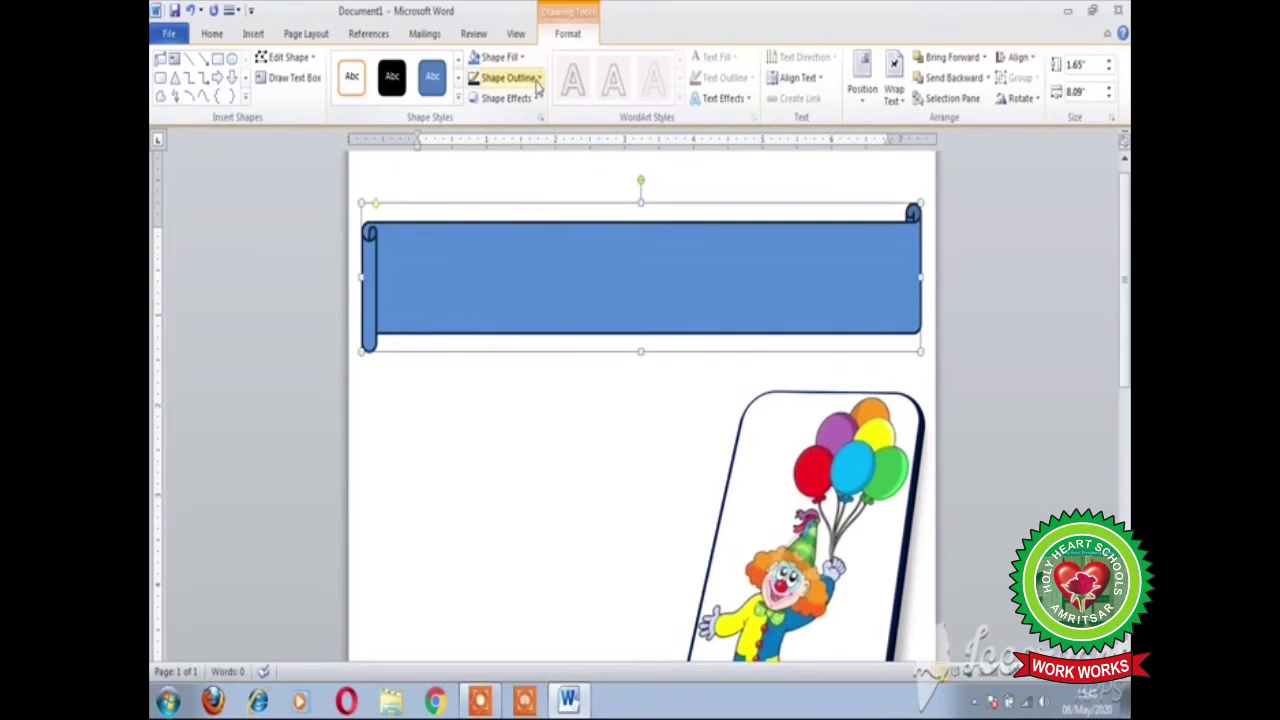
- Change the scroll banner's outline to the long dash line style
click(537, 88)
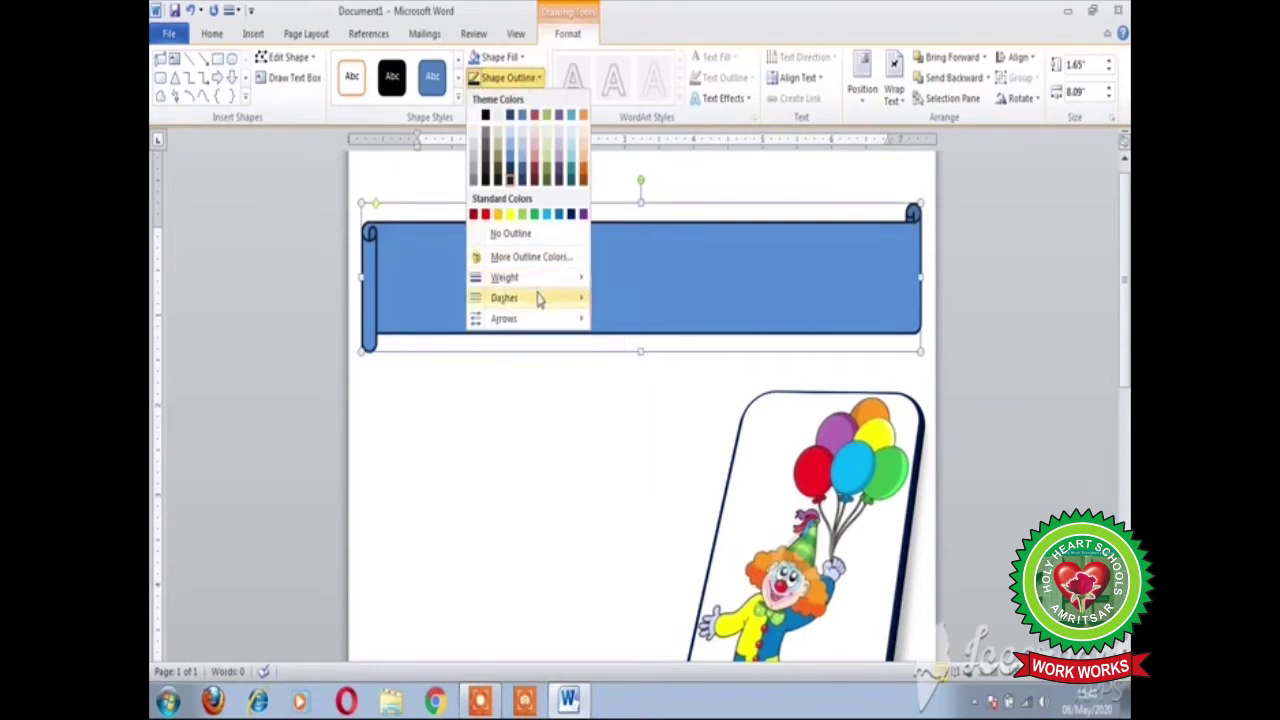
mouse_move(538, 300)
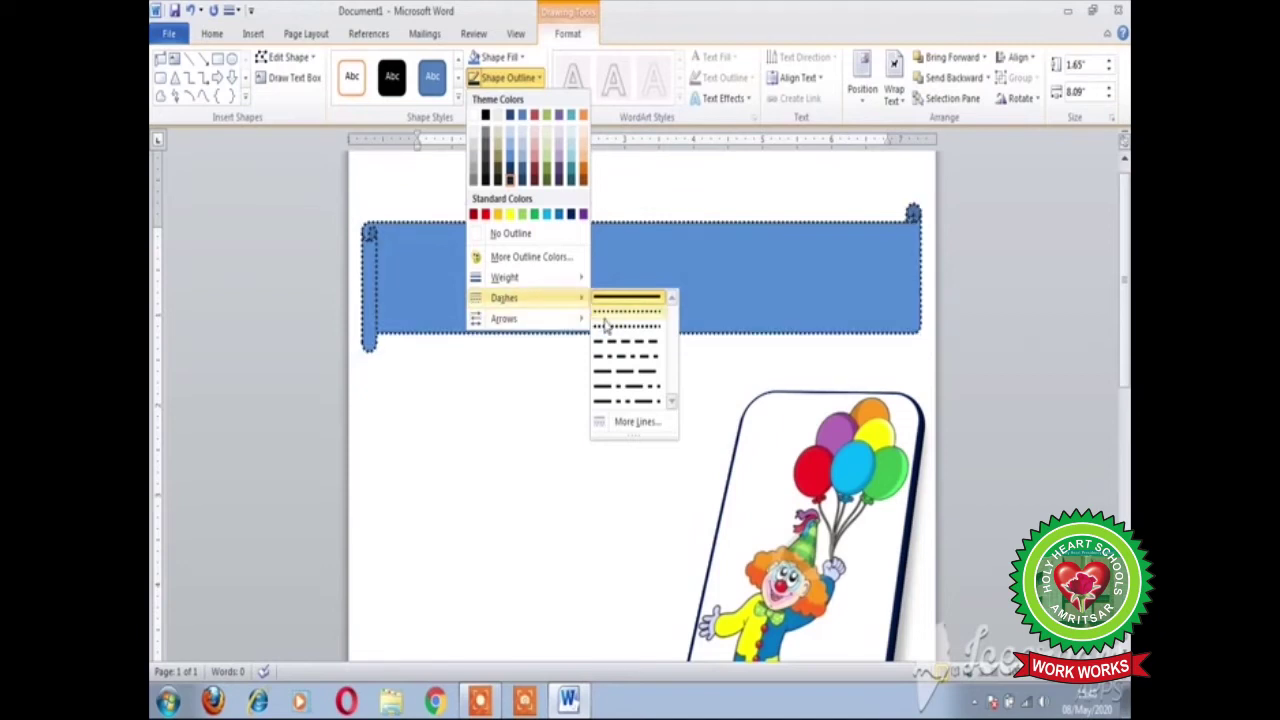
right_click(620, 377)
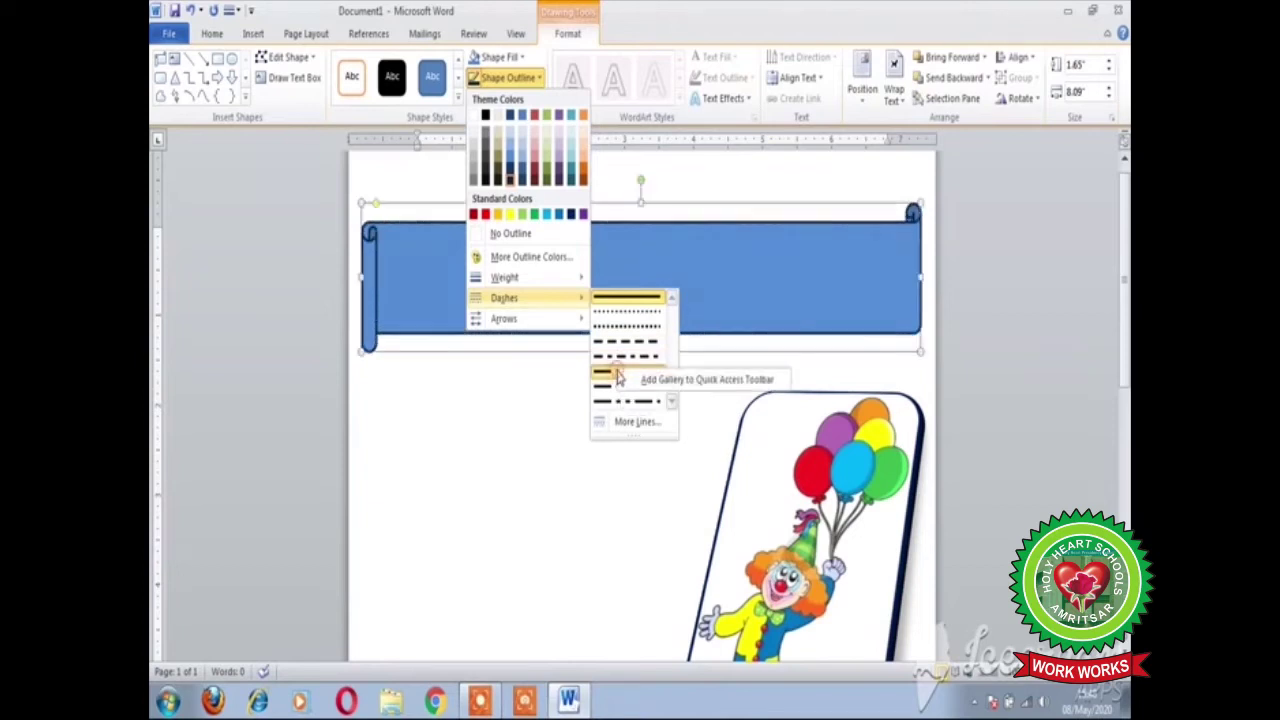
key(Escape)
click(600, 375)
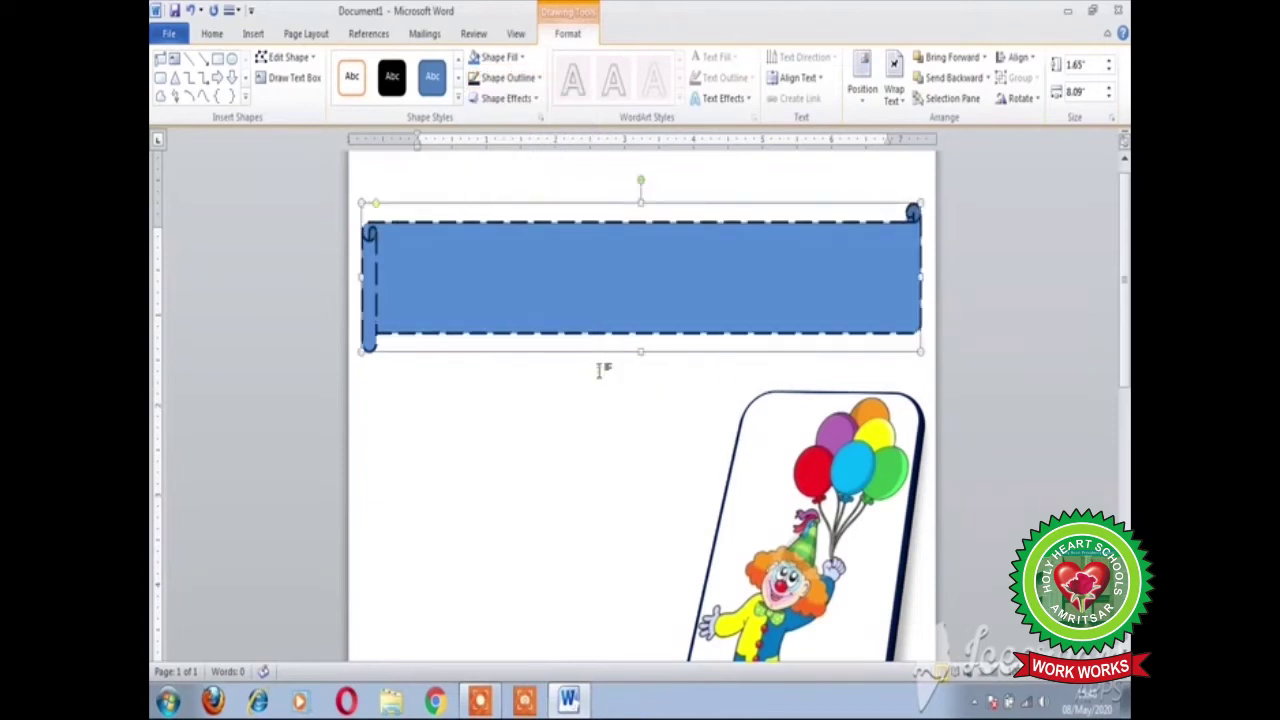
click(604, 368)
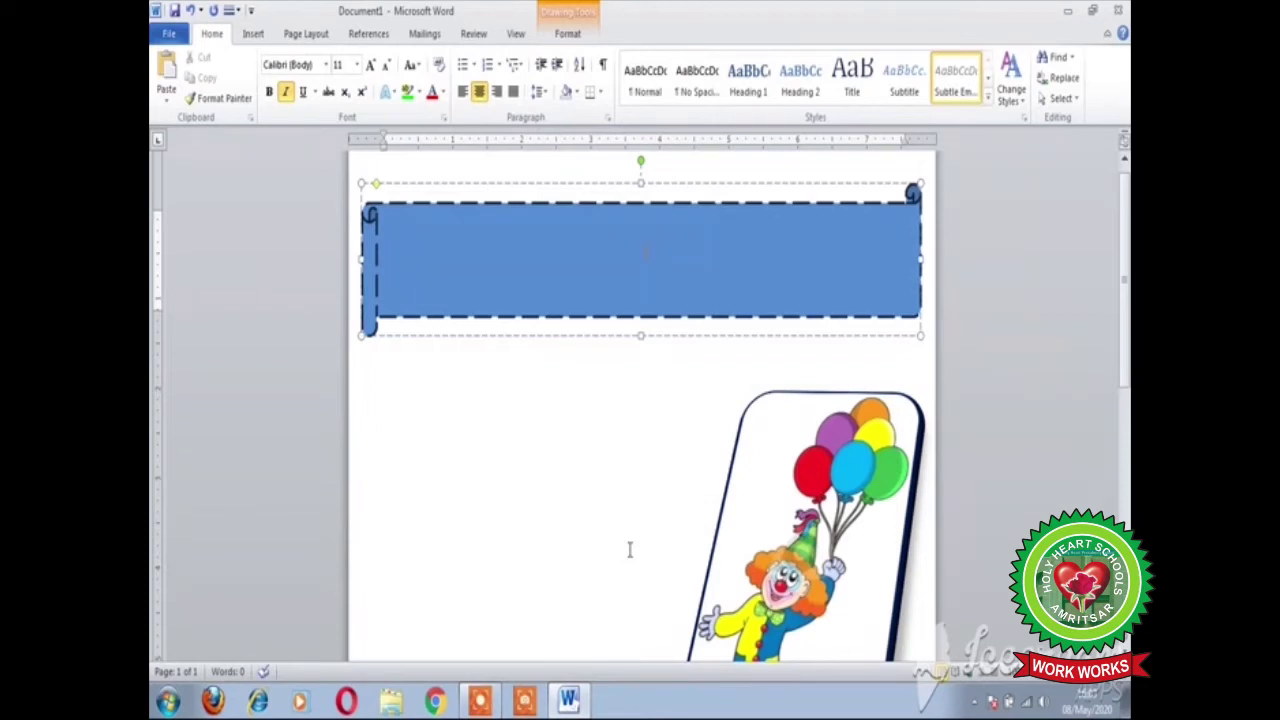
- Select the scroll banner shape and open it for text editing
click(525, 186)
key(shift+F10)
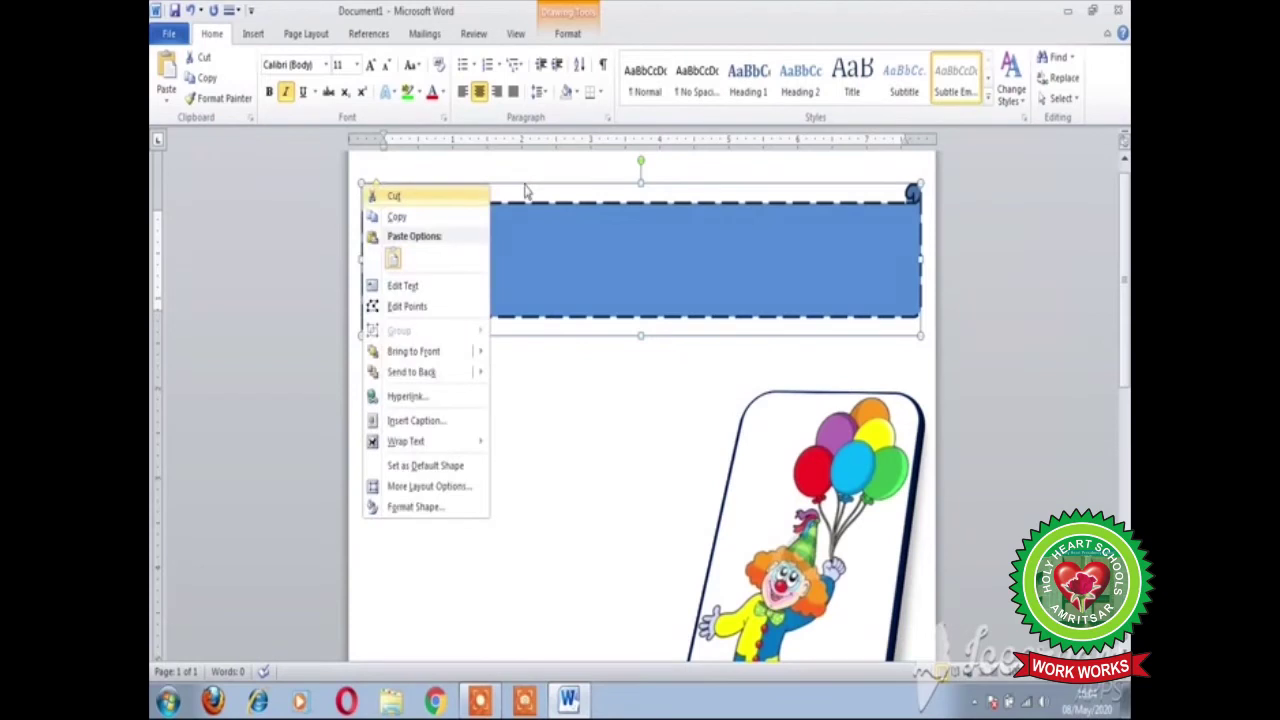
click(421, 287)
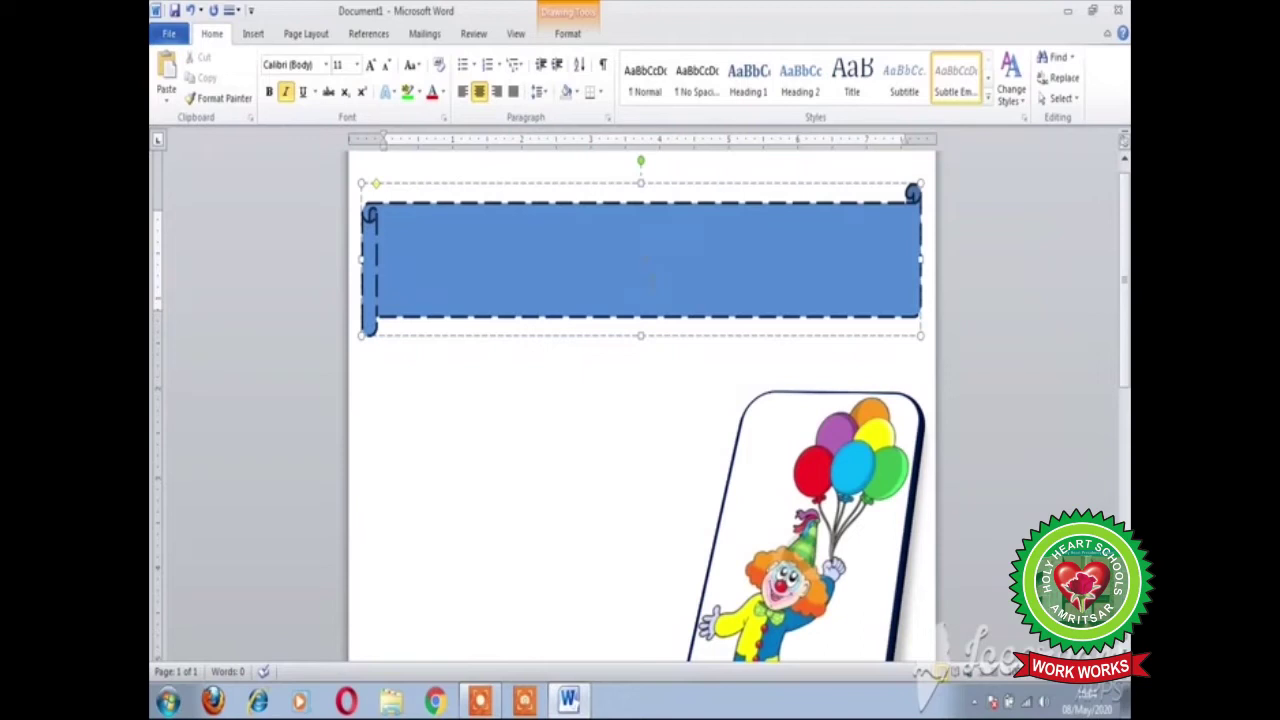
- Insert WordArt in the red bevelled style and place it in the middle of the scroll banner
click(252, 34)
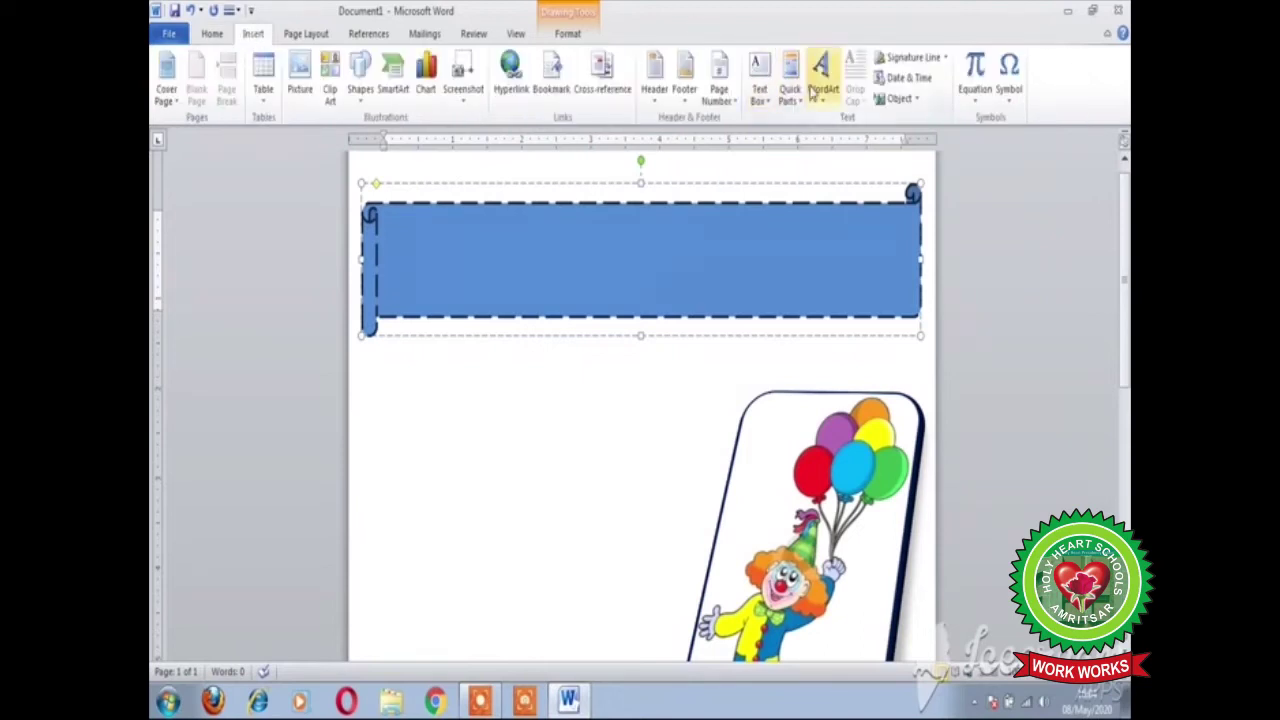
click(825, 100)
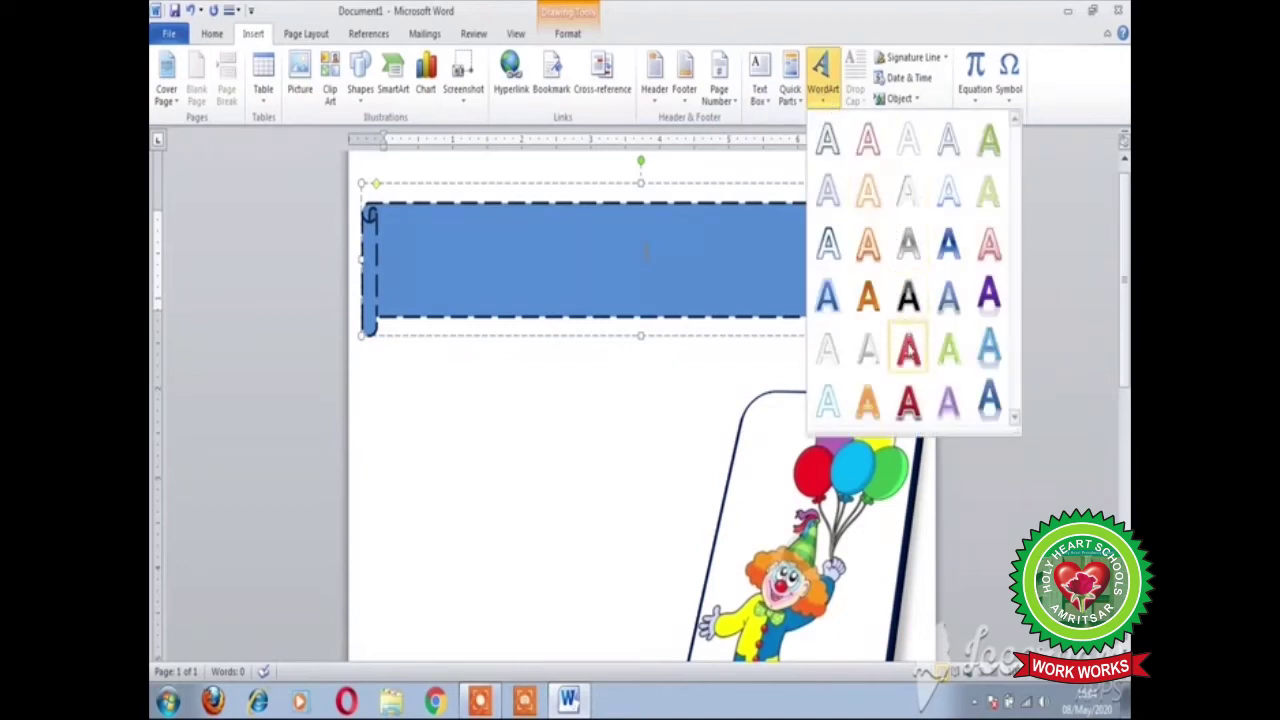
click(908, 346)
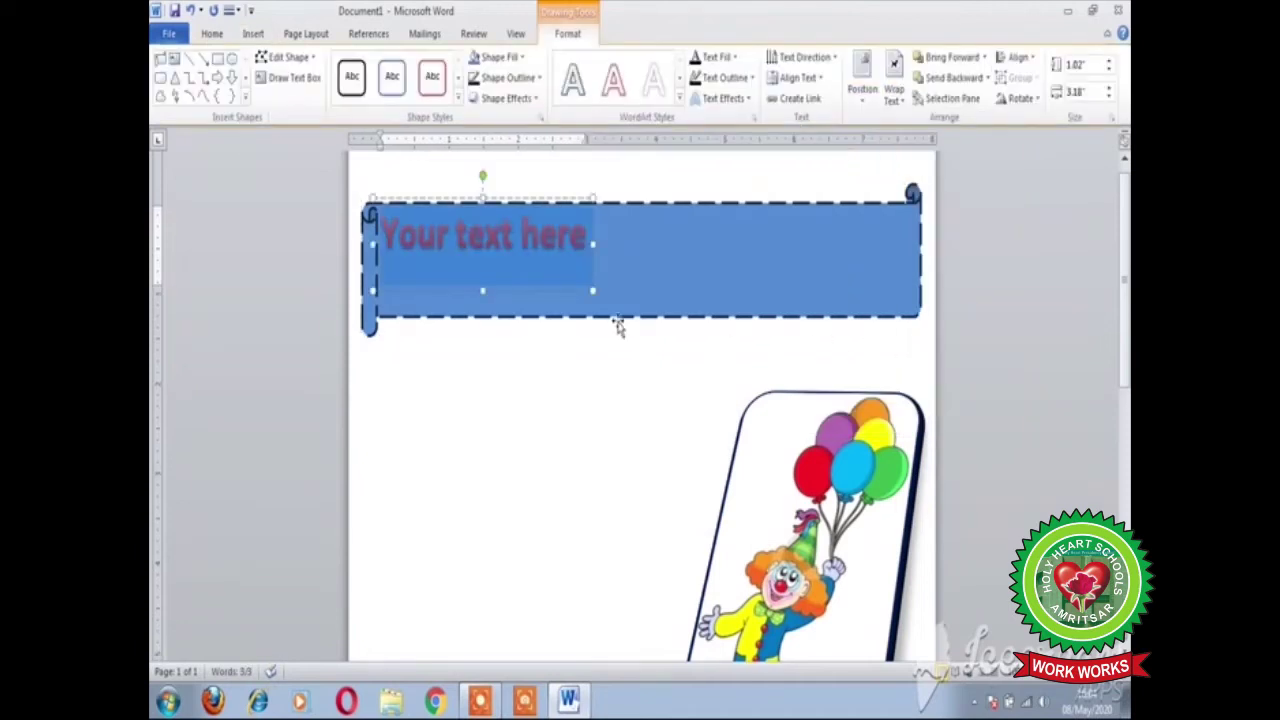
click(432, 199)
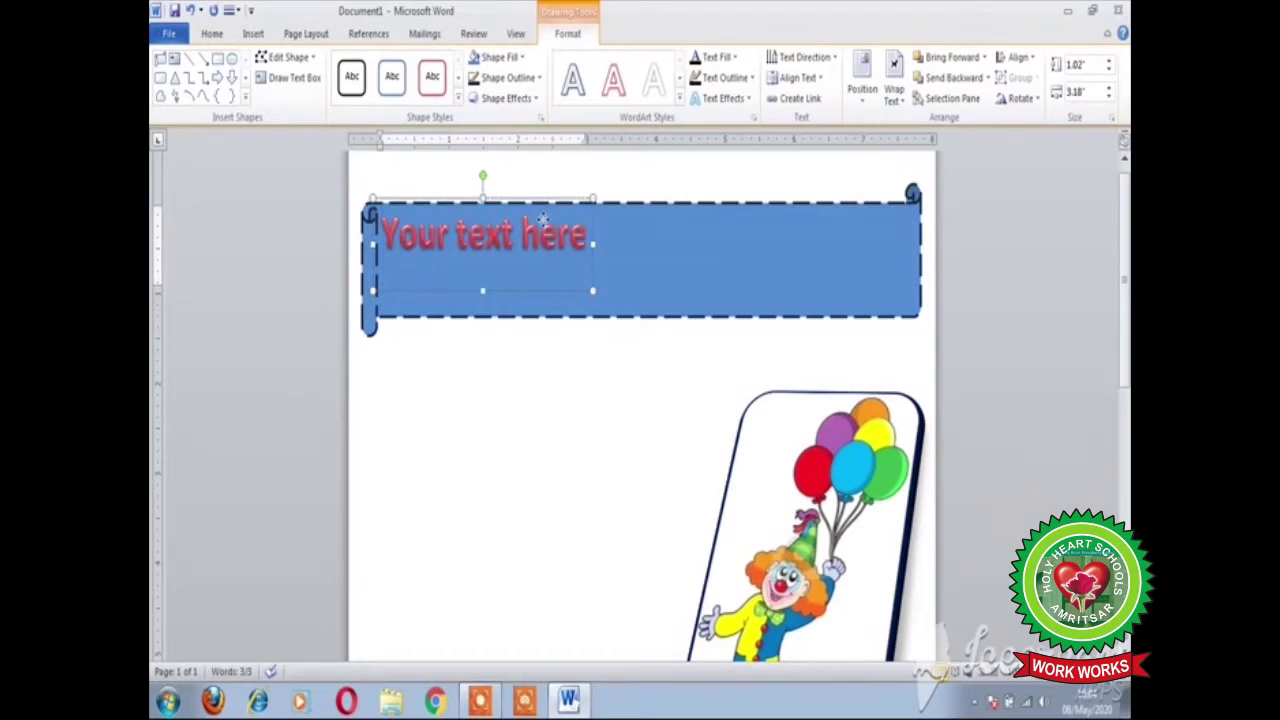
key(ctrl+e)
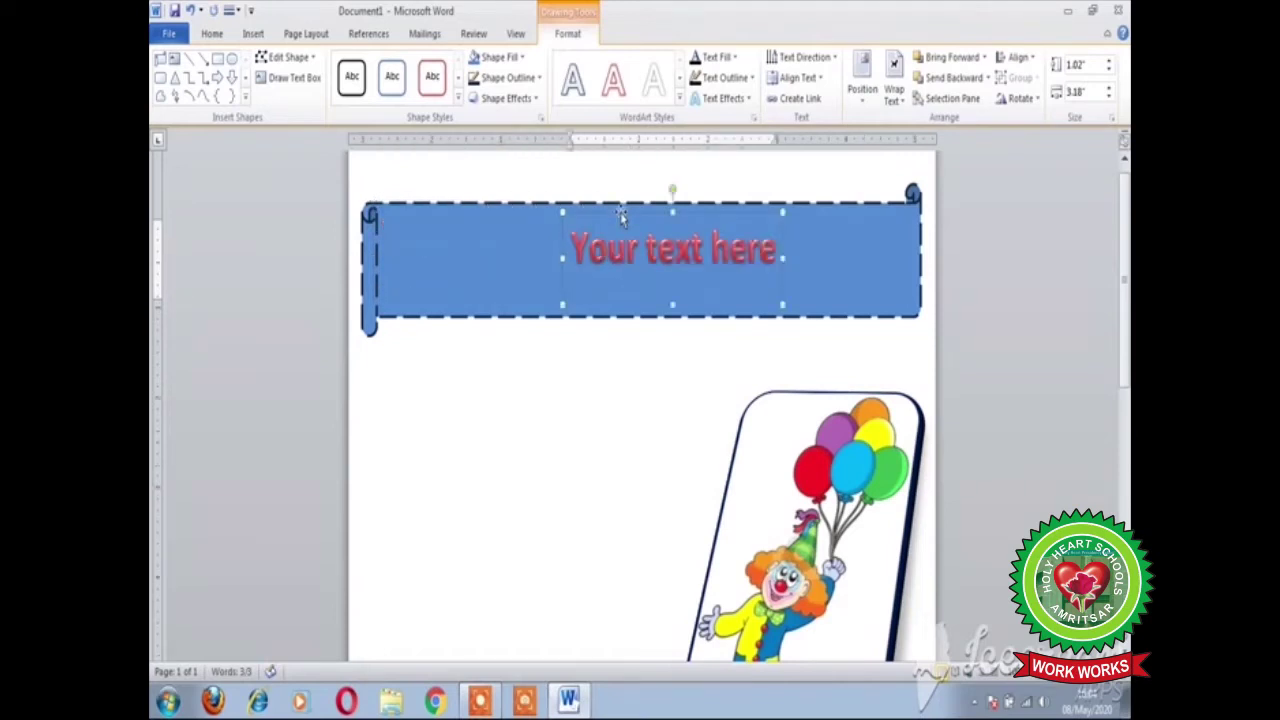
drag(617, 213, 610, 213)
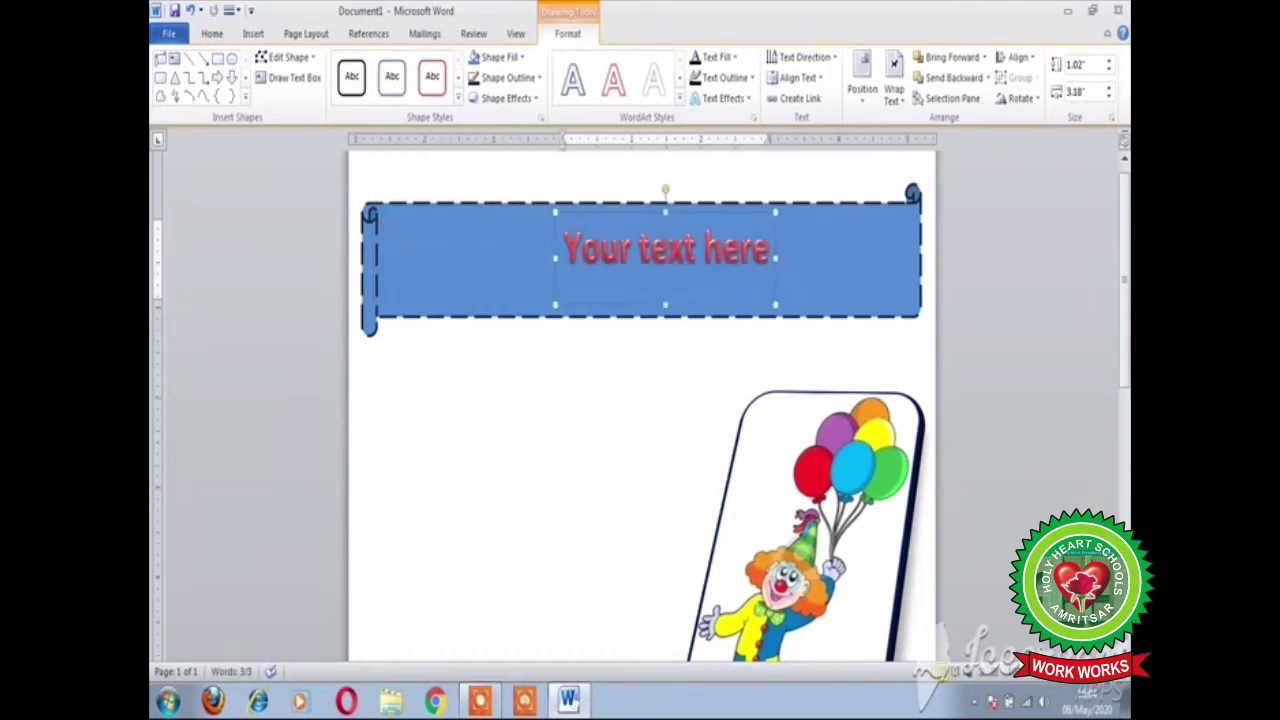
- Replace the WordArt placeholder text with SPRING CARNIVAL and widen its box slightly to 4.17"
drag(772, 250, 602, 264)
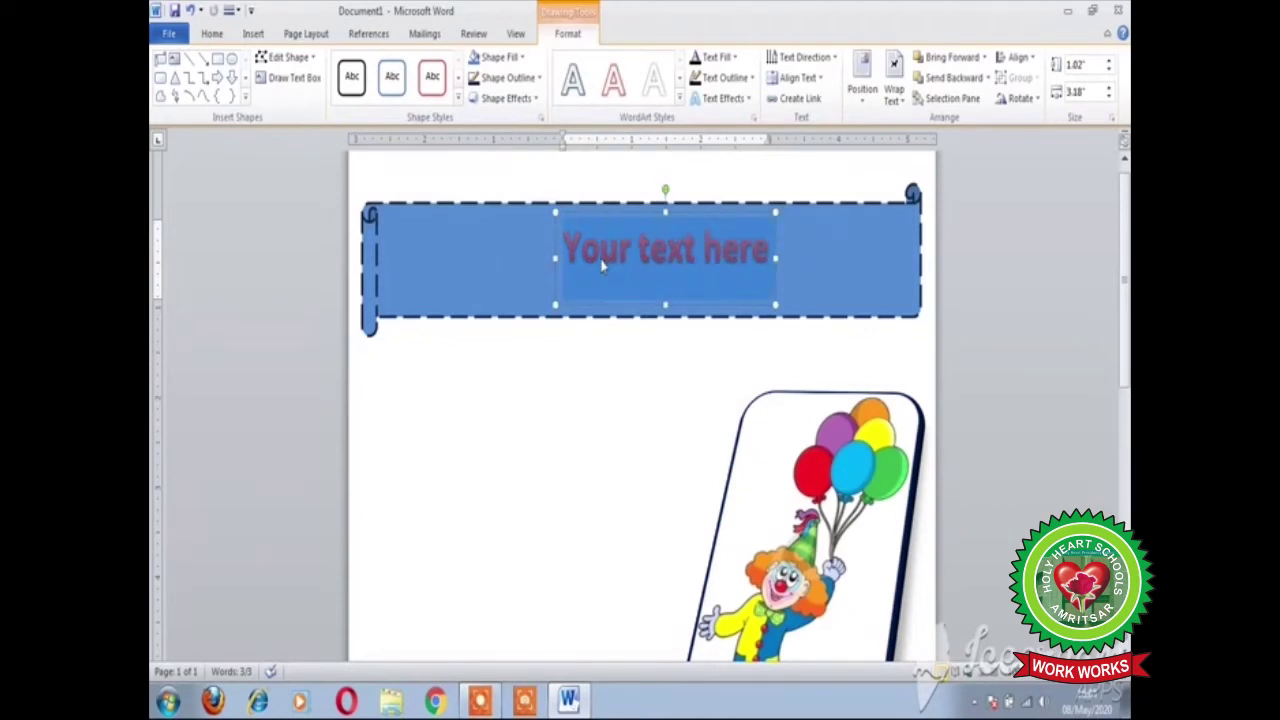
text(SPRI)
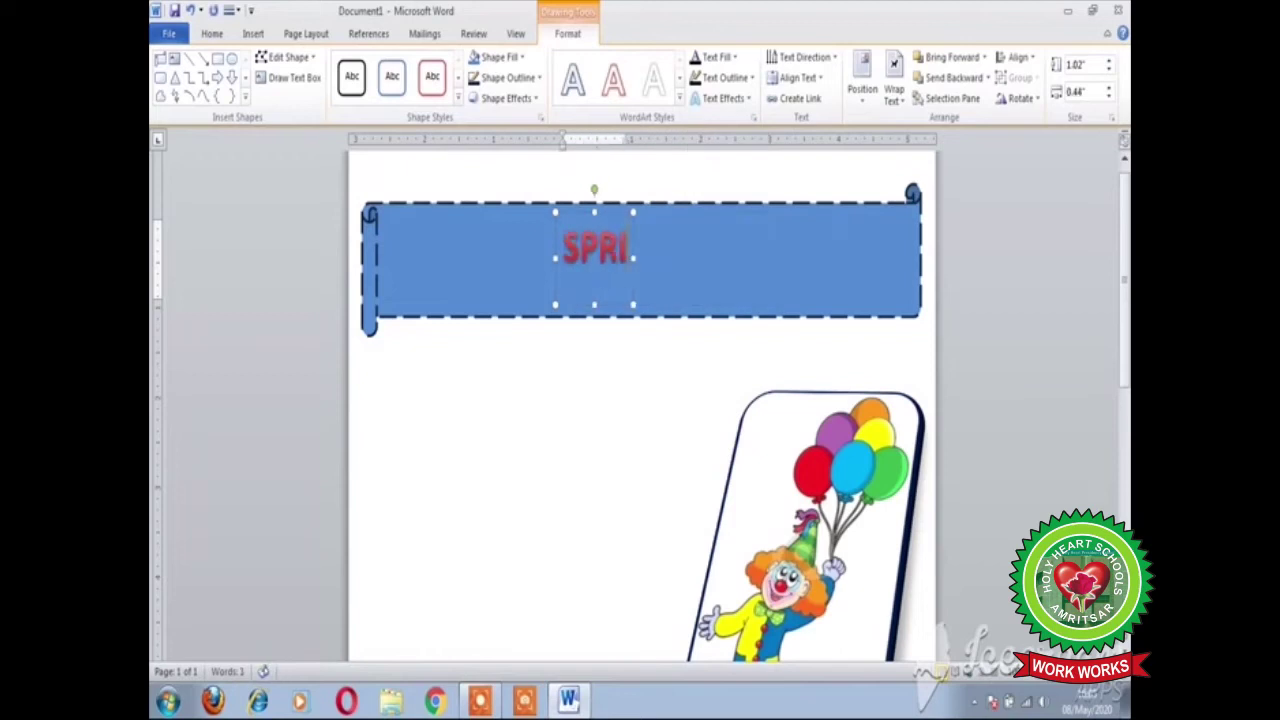
text(NG CAR)
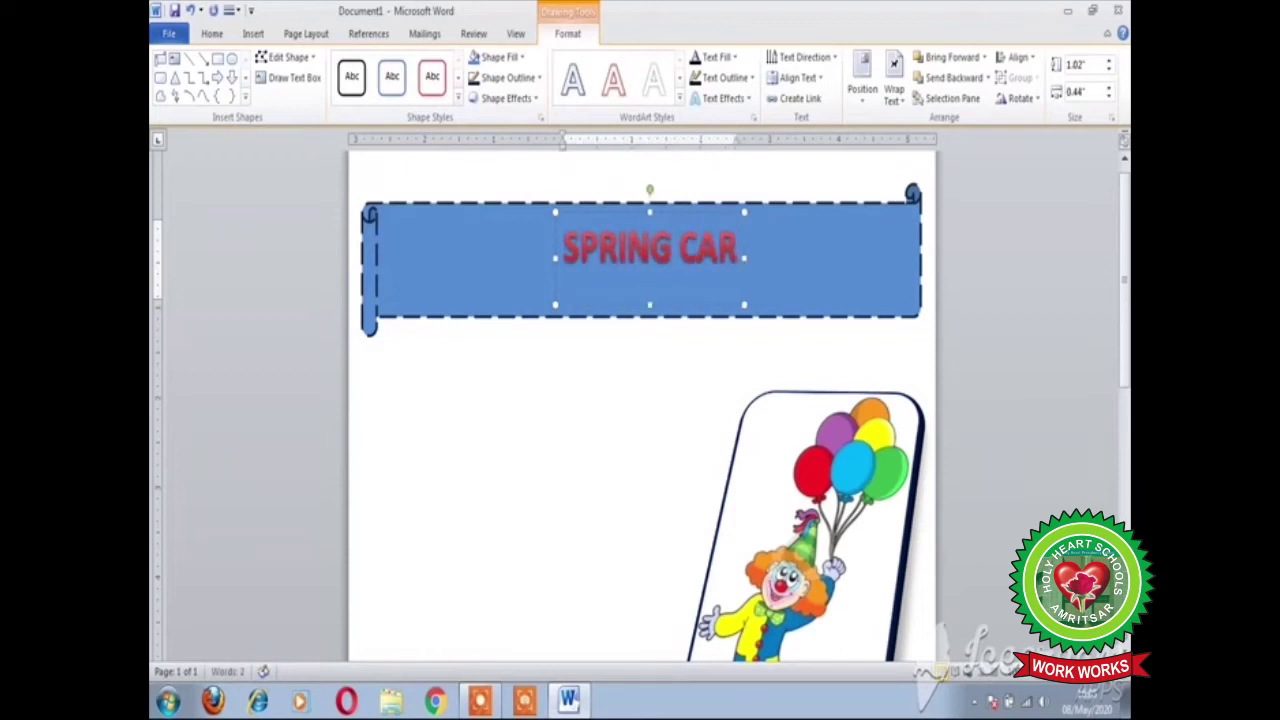
text(NIVAL)
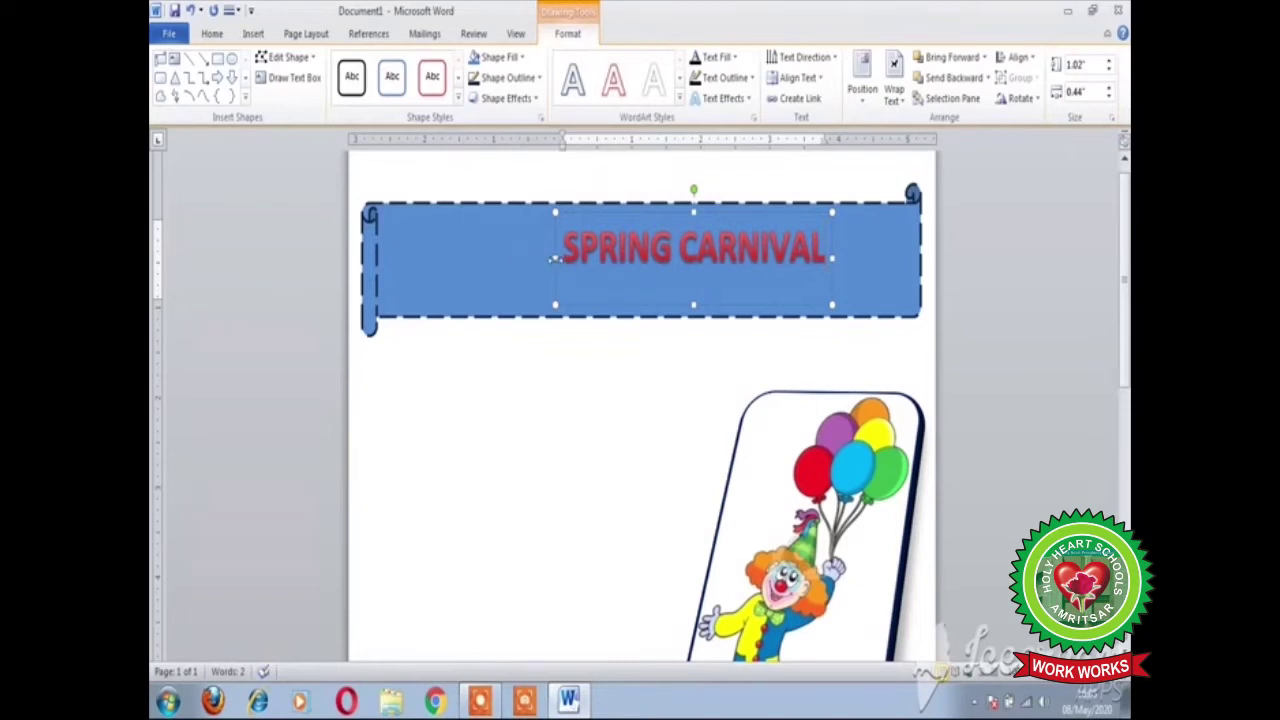
drag(554, 258, 544, 260)
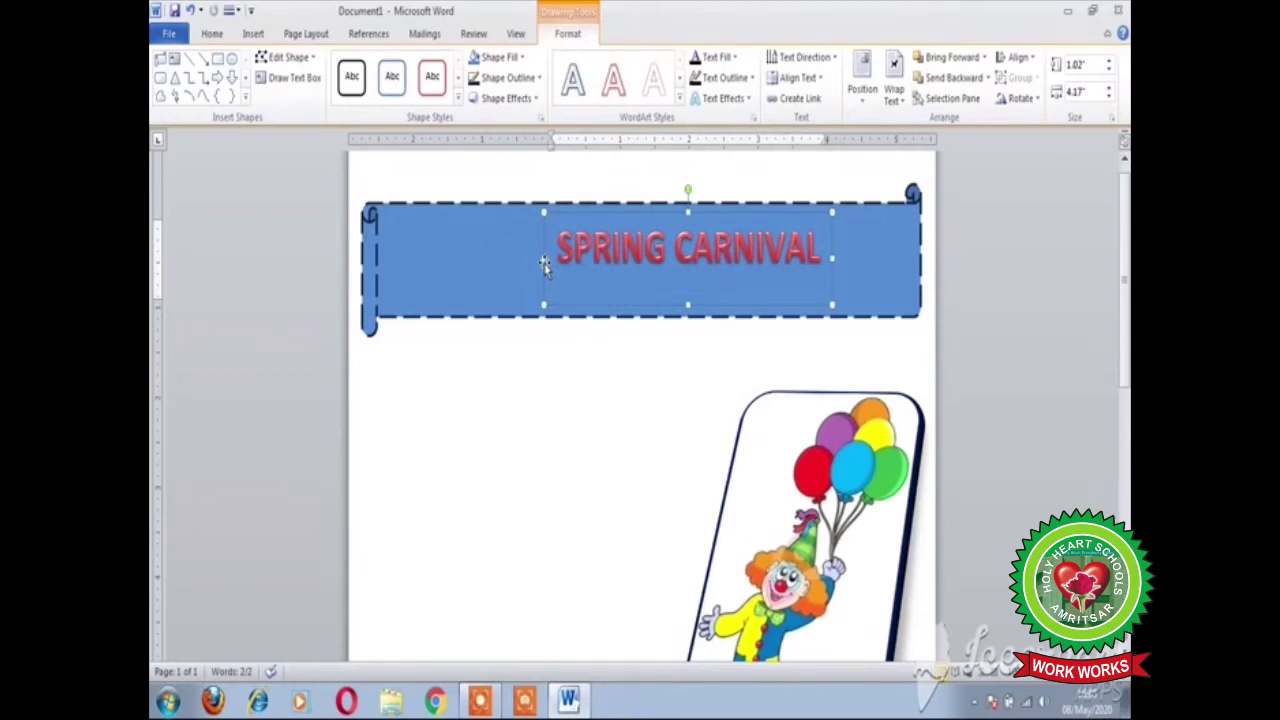
- Give the SPRING CARNIVAL text the middle reflection variation of the last row and the chevron-up warp transform
drag(824, 250, 555, 250)
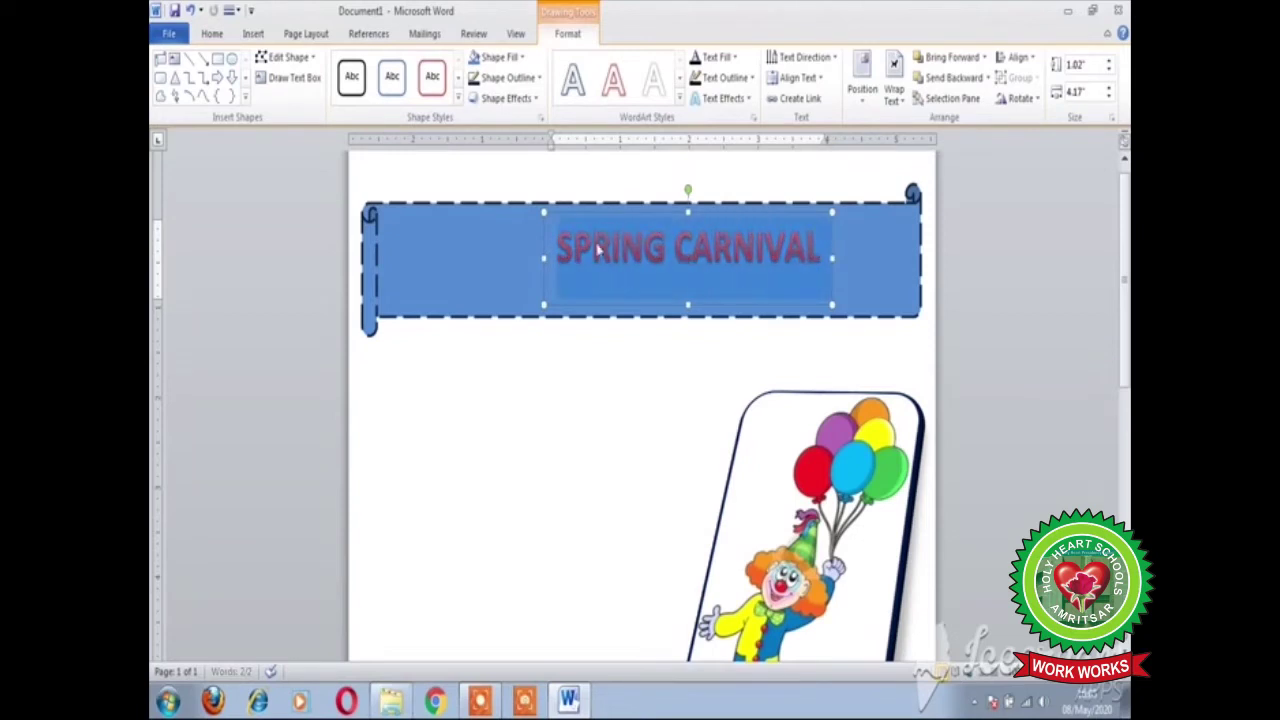
click(748, 106)
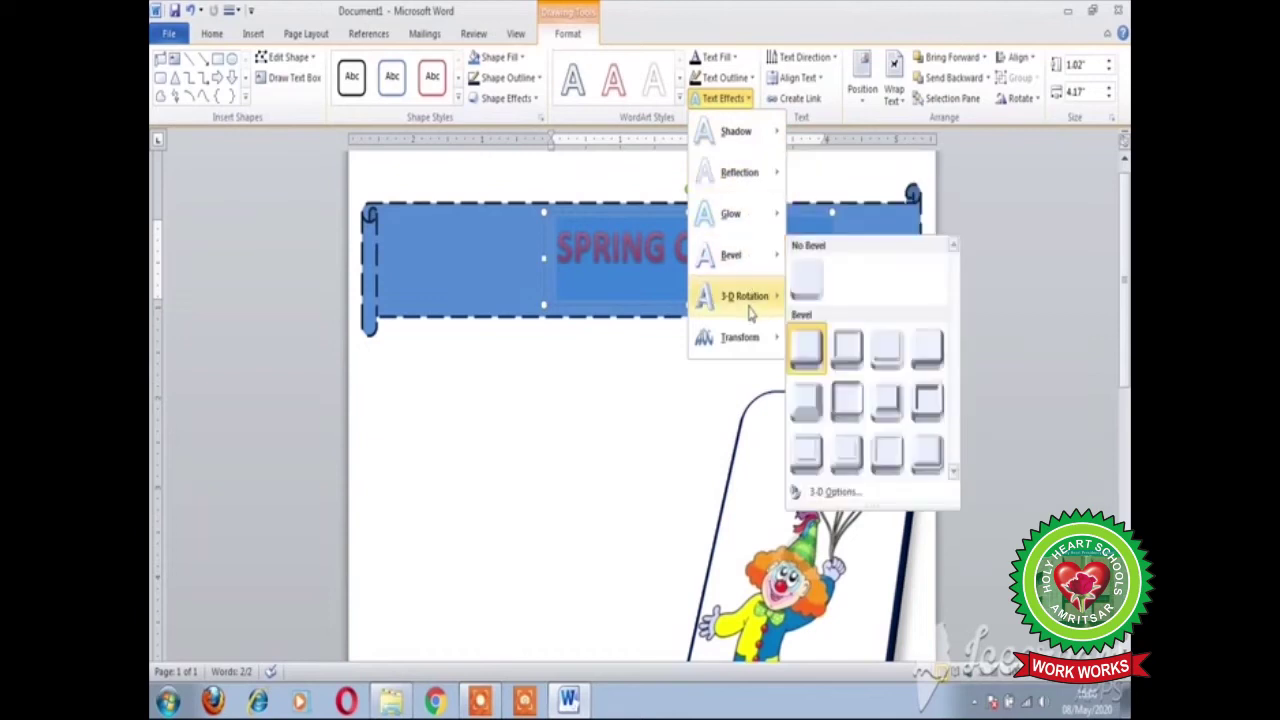
mouse_move(755, 335)
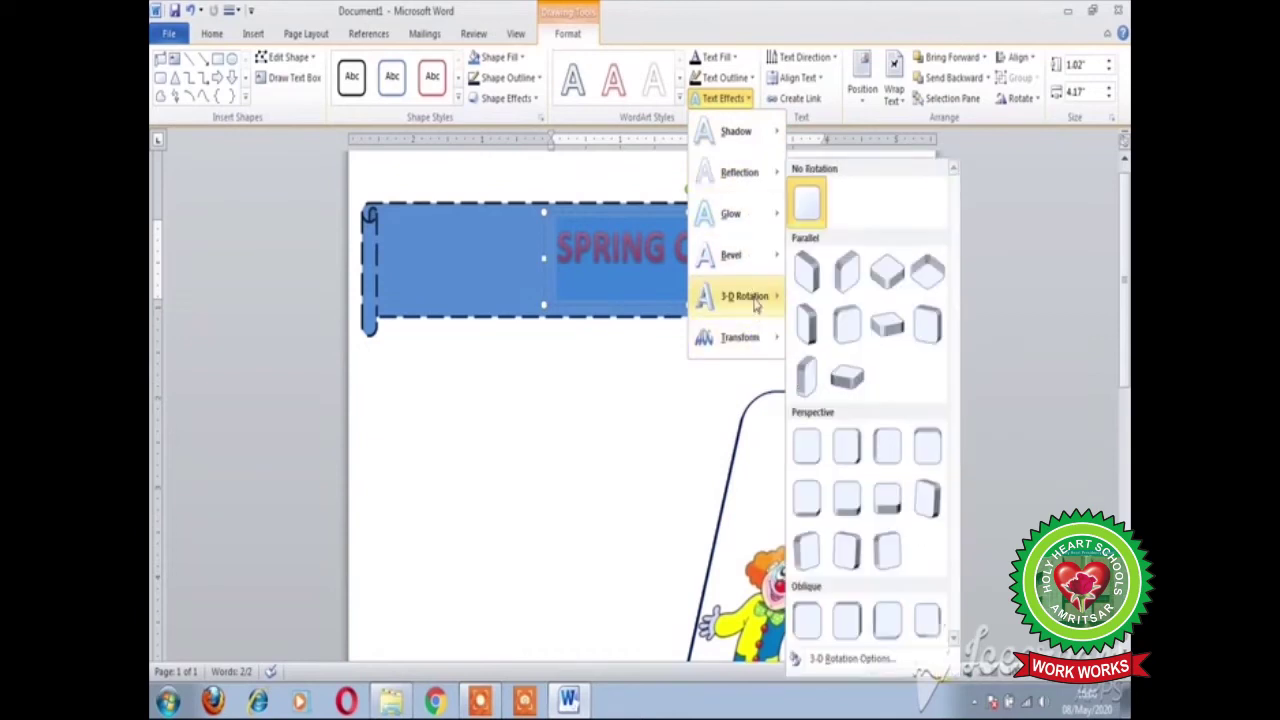
mouse_move(758, 176)
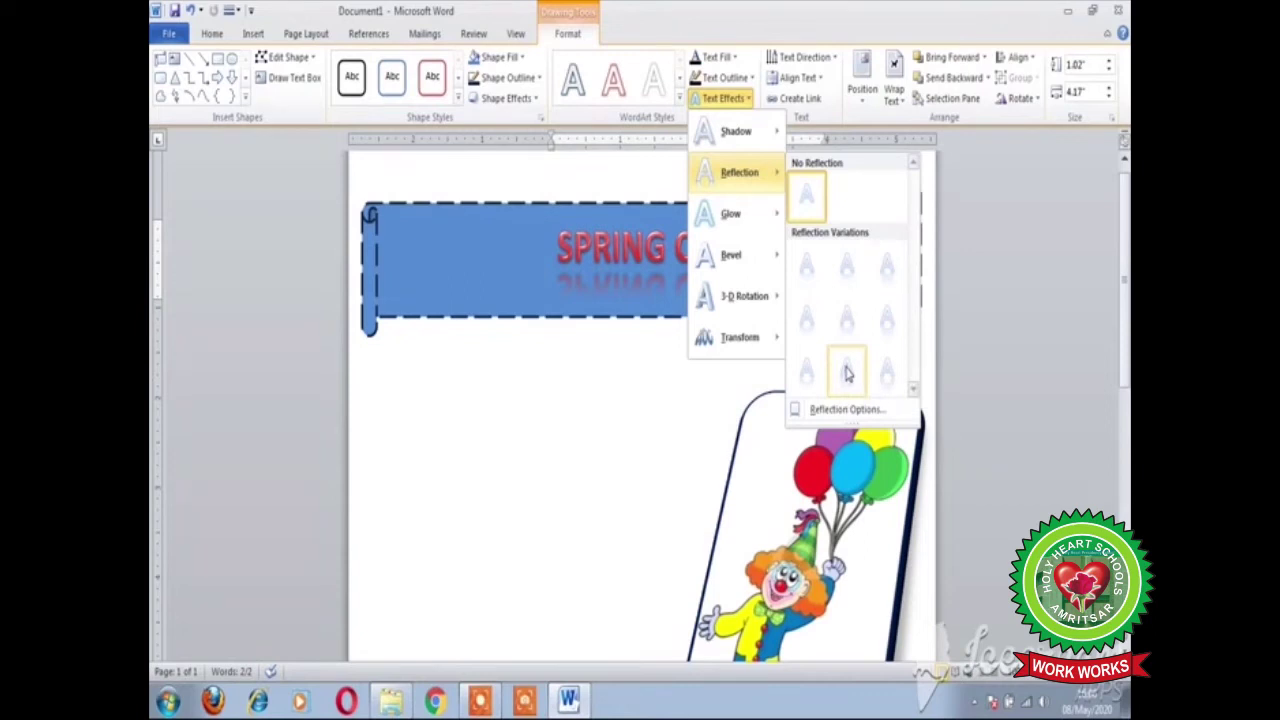
right_click(846, 372)
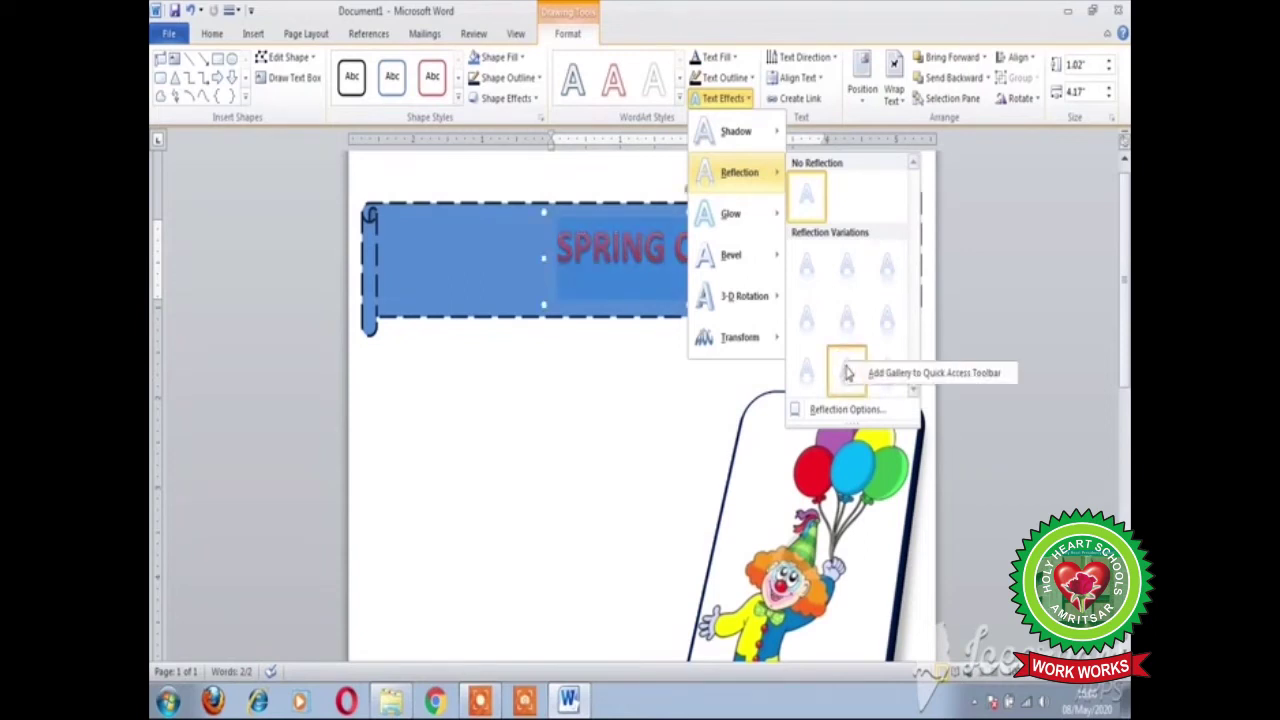
click(834, 366)
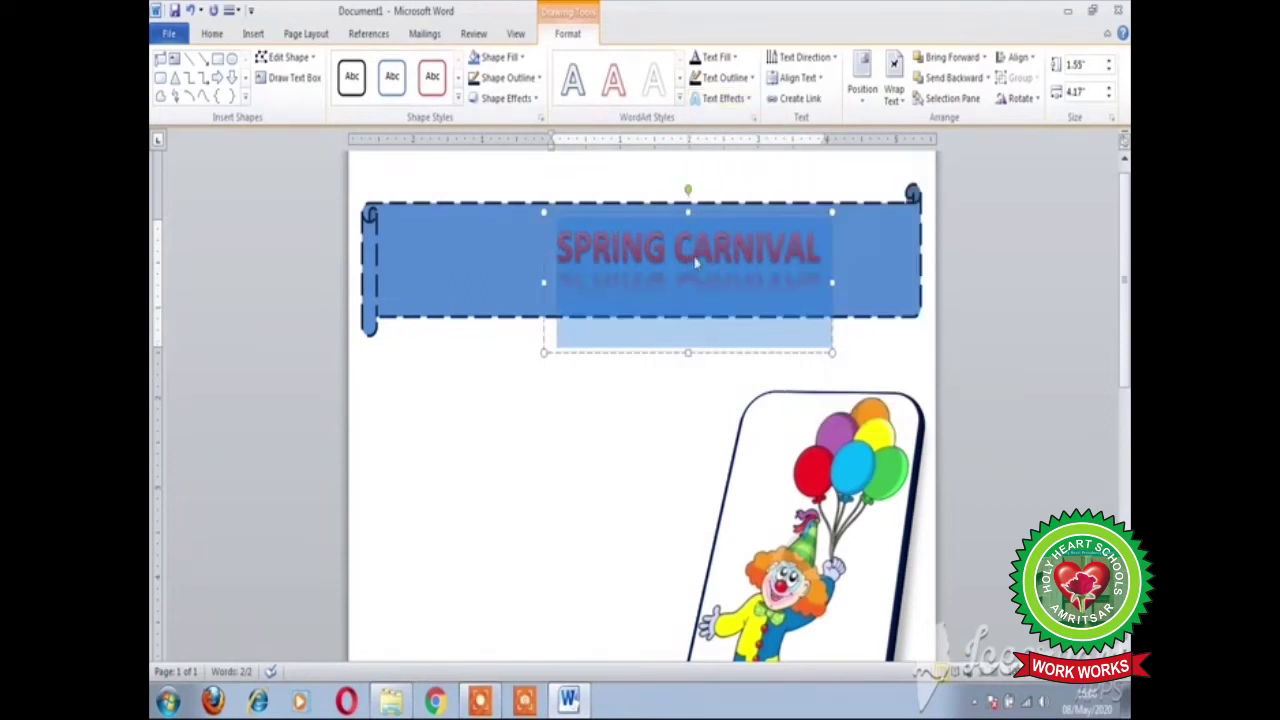
click(726, 98)
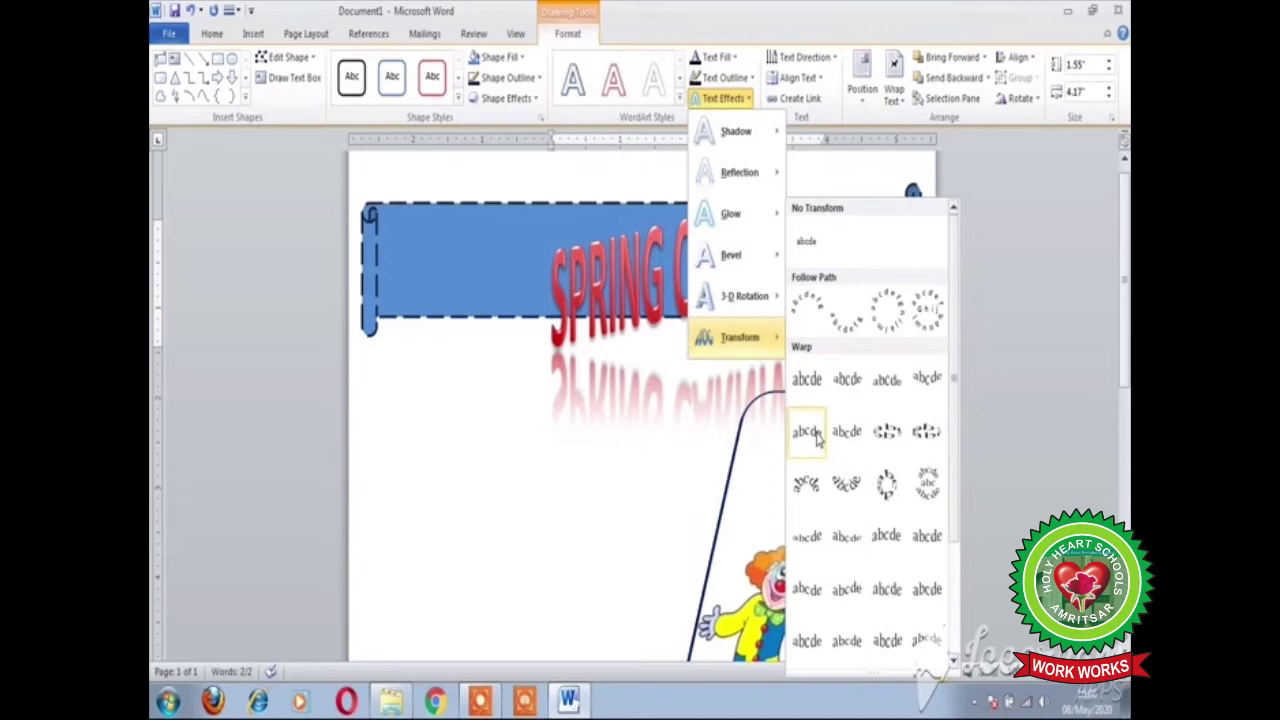
click(817, 437)
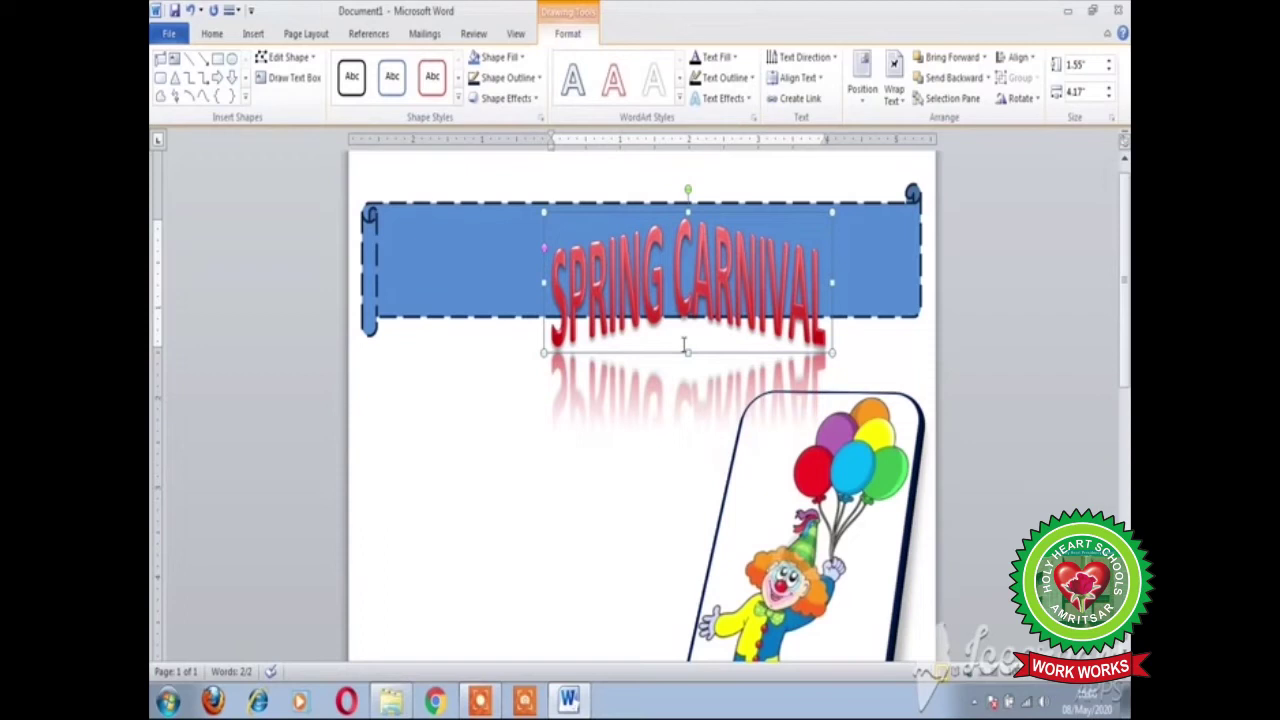
- Set the whole SPRING CARNIVAL WordArt text to font size 22 and deselect it
key(ctrl+shift+Left)
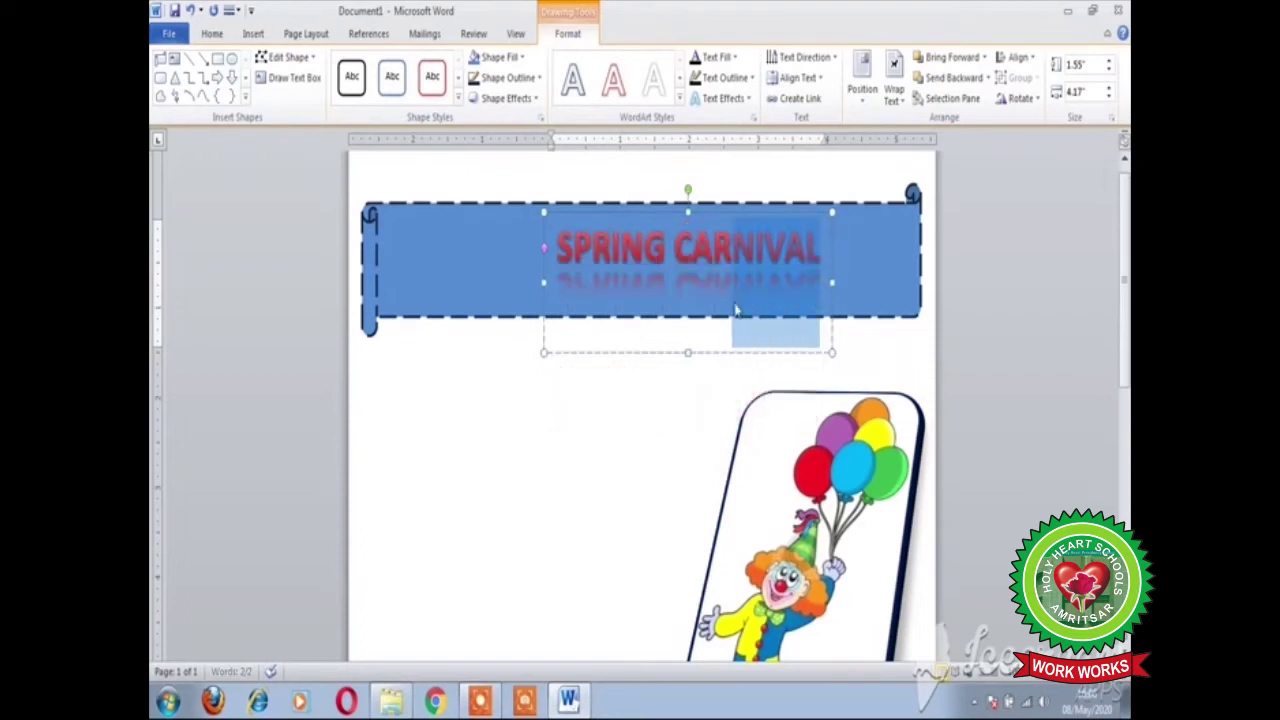
click(914, 306)
triple_click(688, 248)
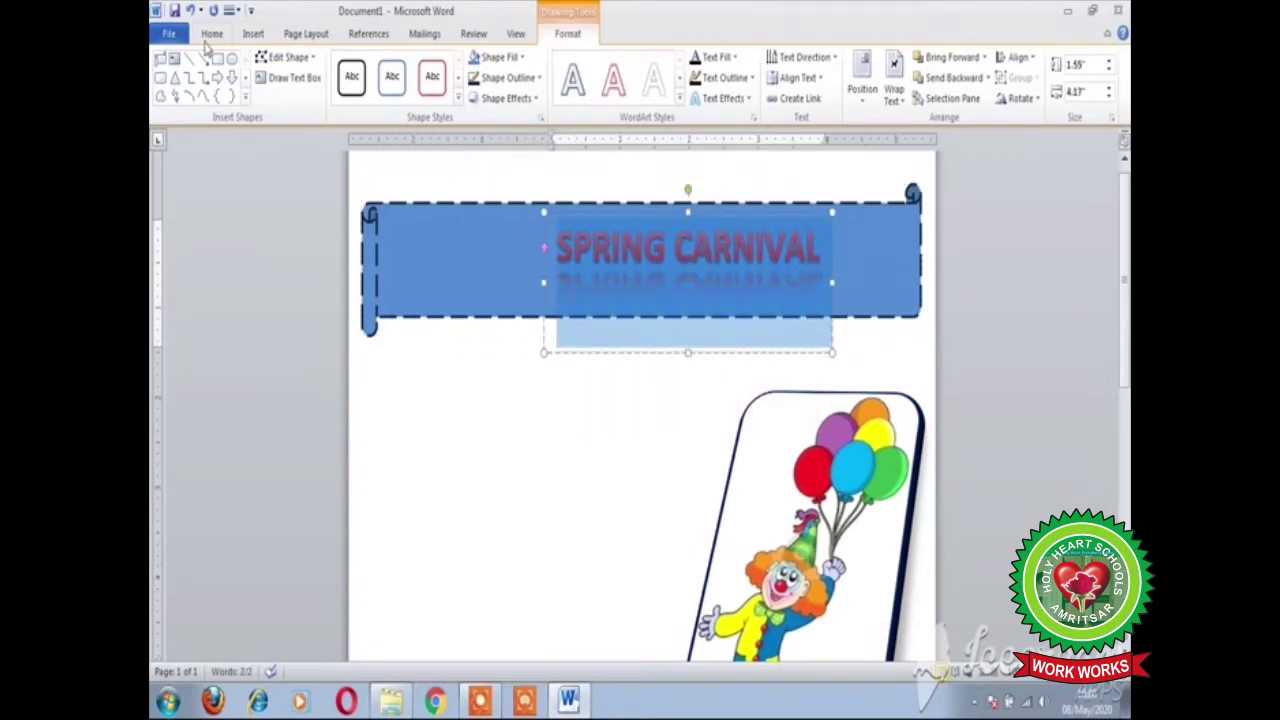
click(207, 36)
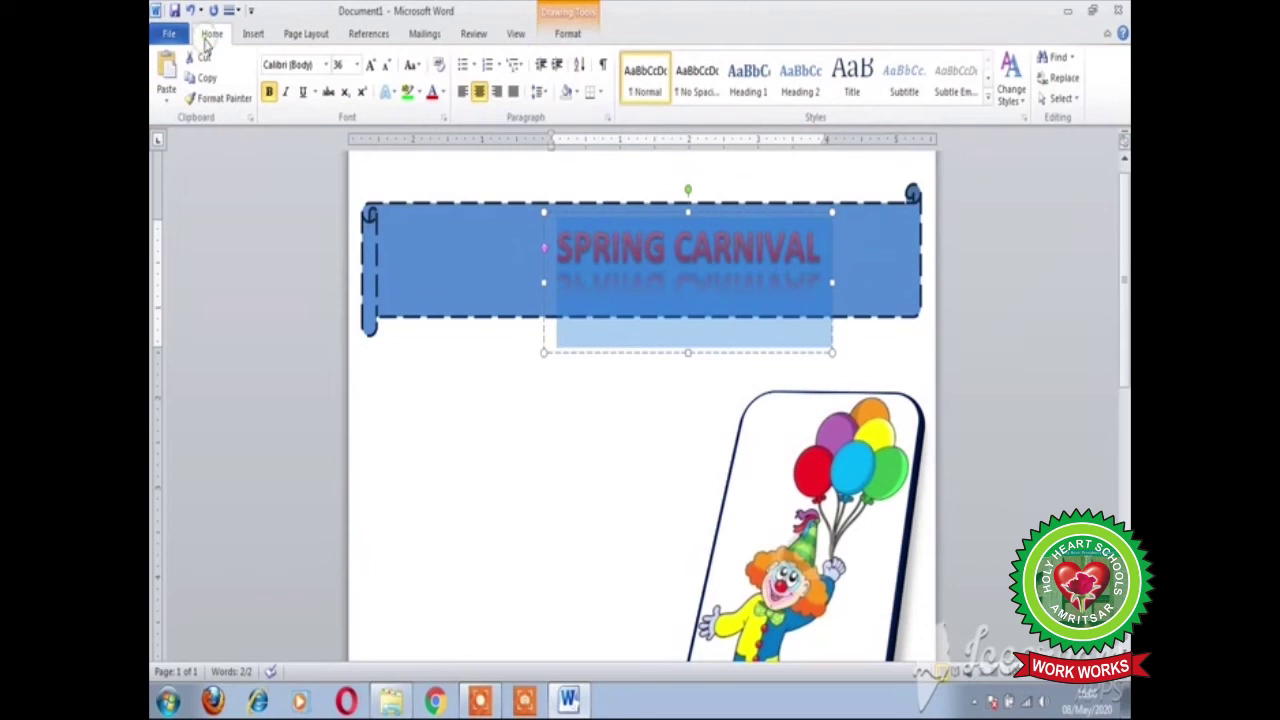
click(357, 65)
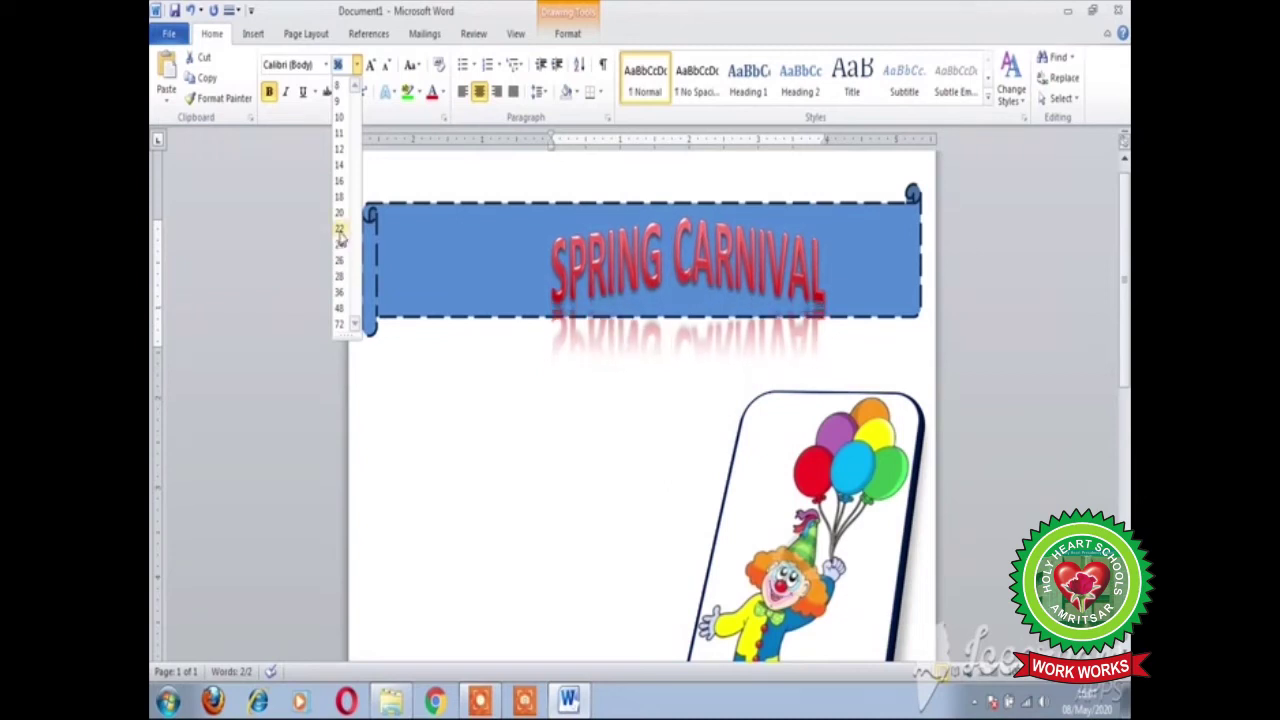
click(340, 232)
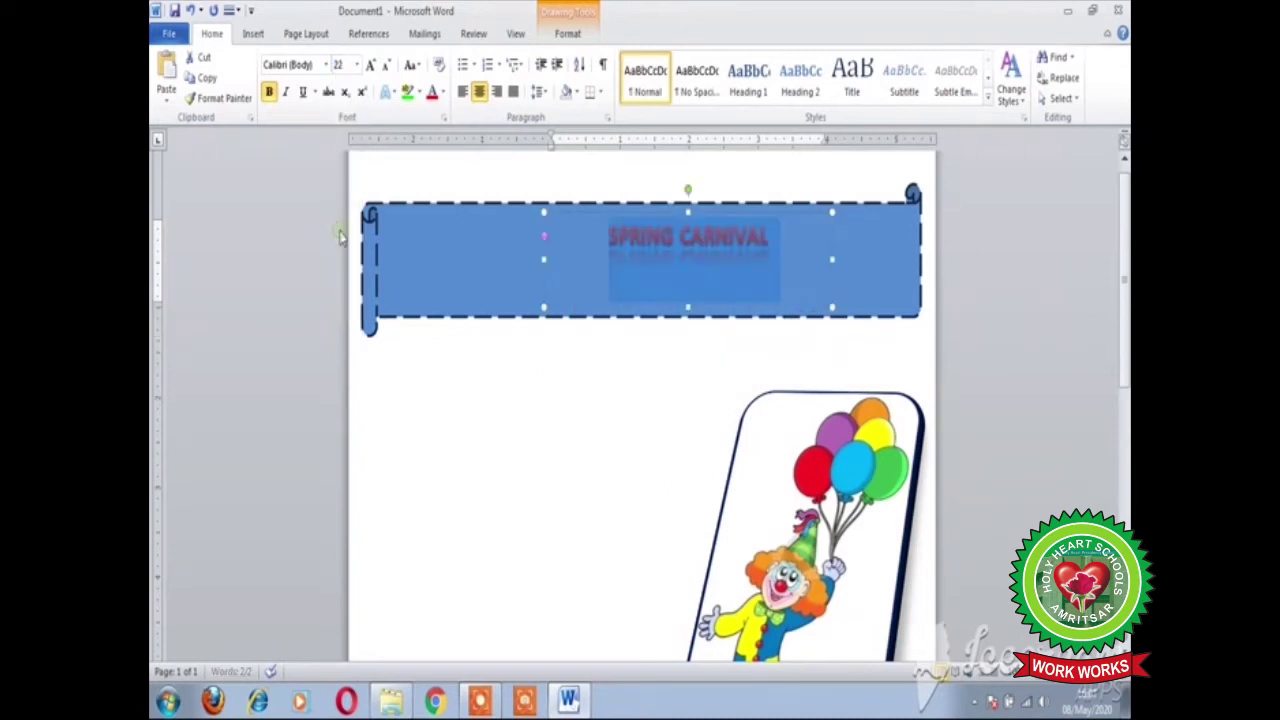
click(644, 428)
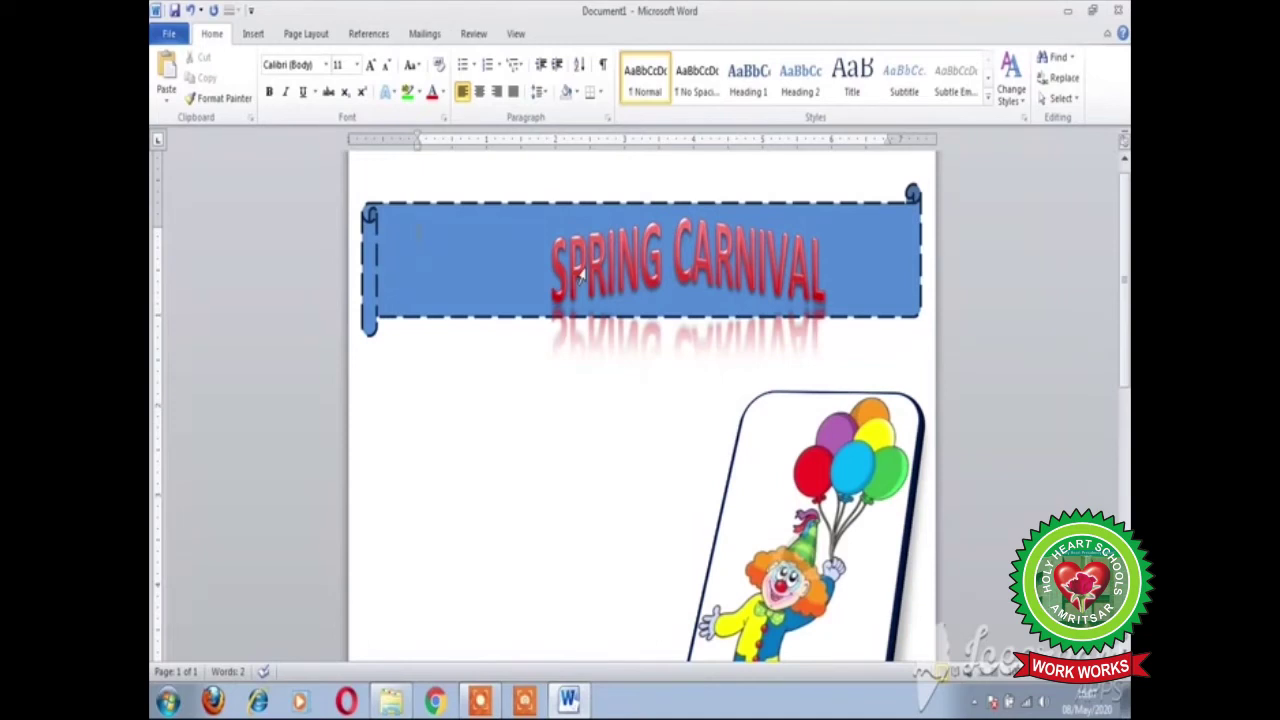
- Insert a Simple Text Box and place it below the banner, to the left of the clown picture
scroll(675, 642, down, 3)
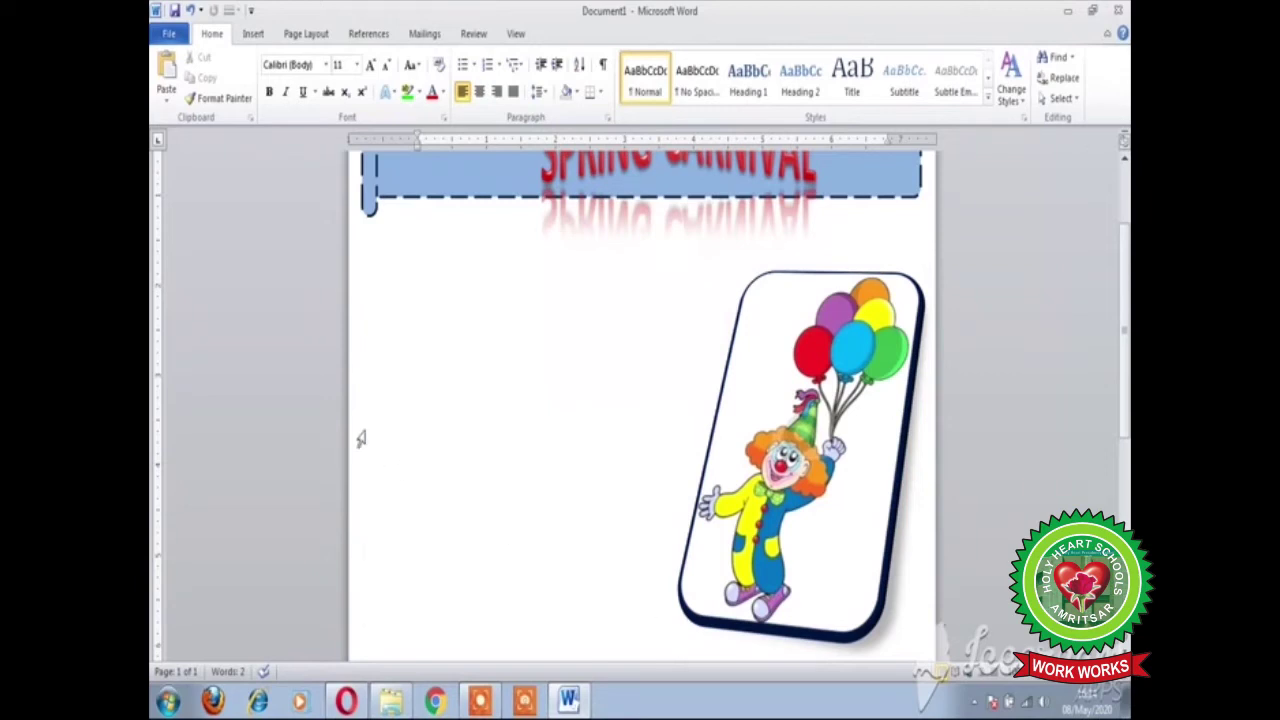
click(254, 34)
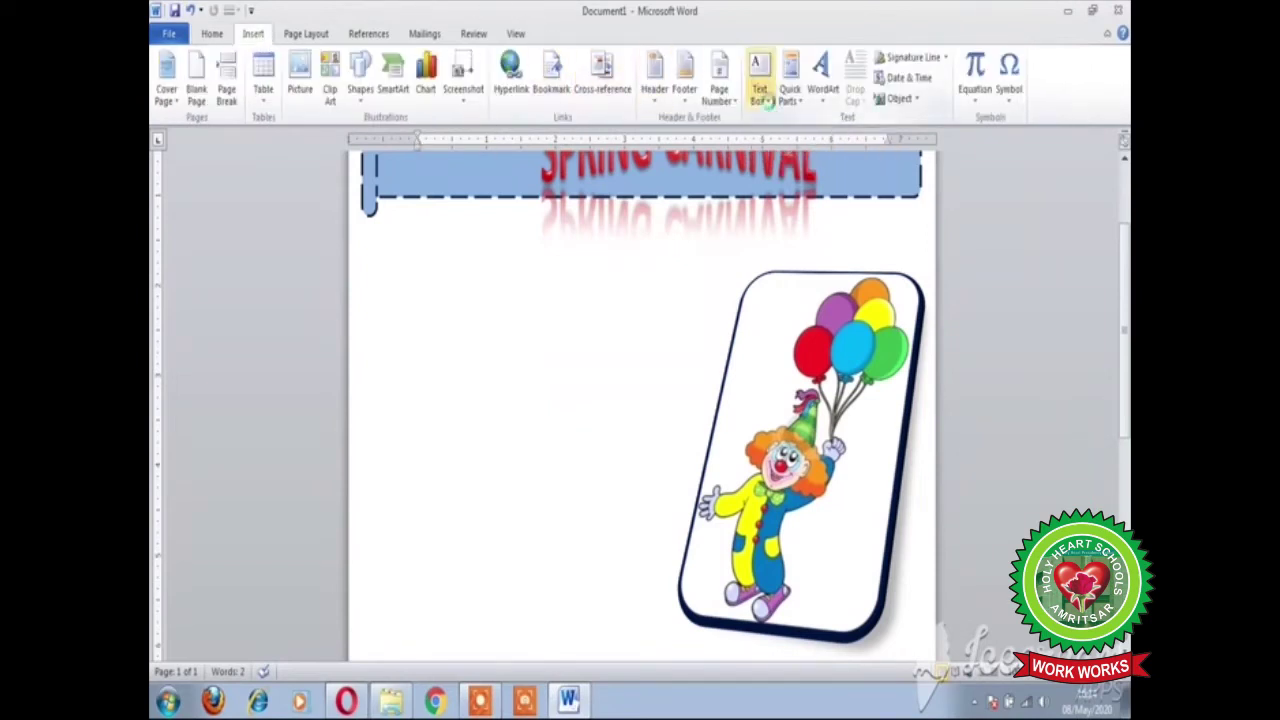
click(768, 106)
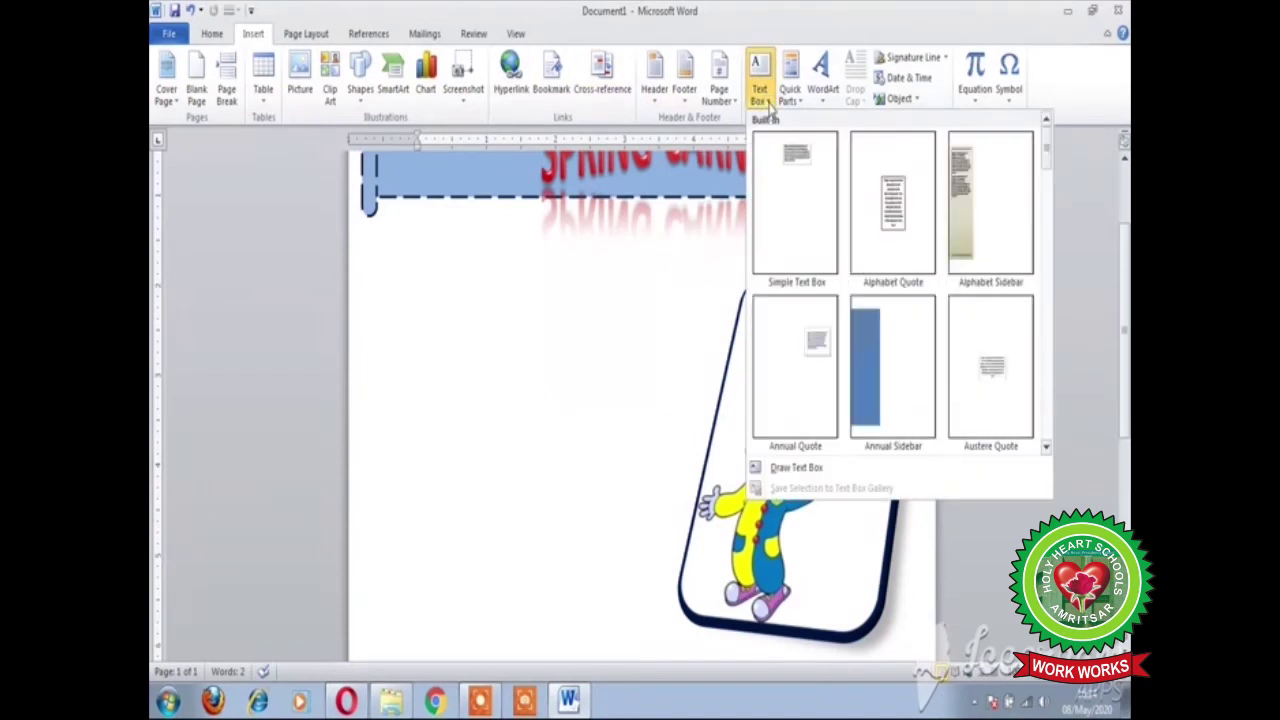
click(795, 188)
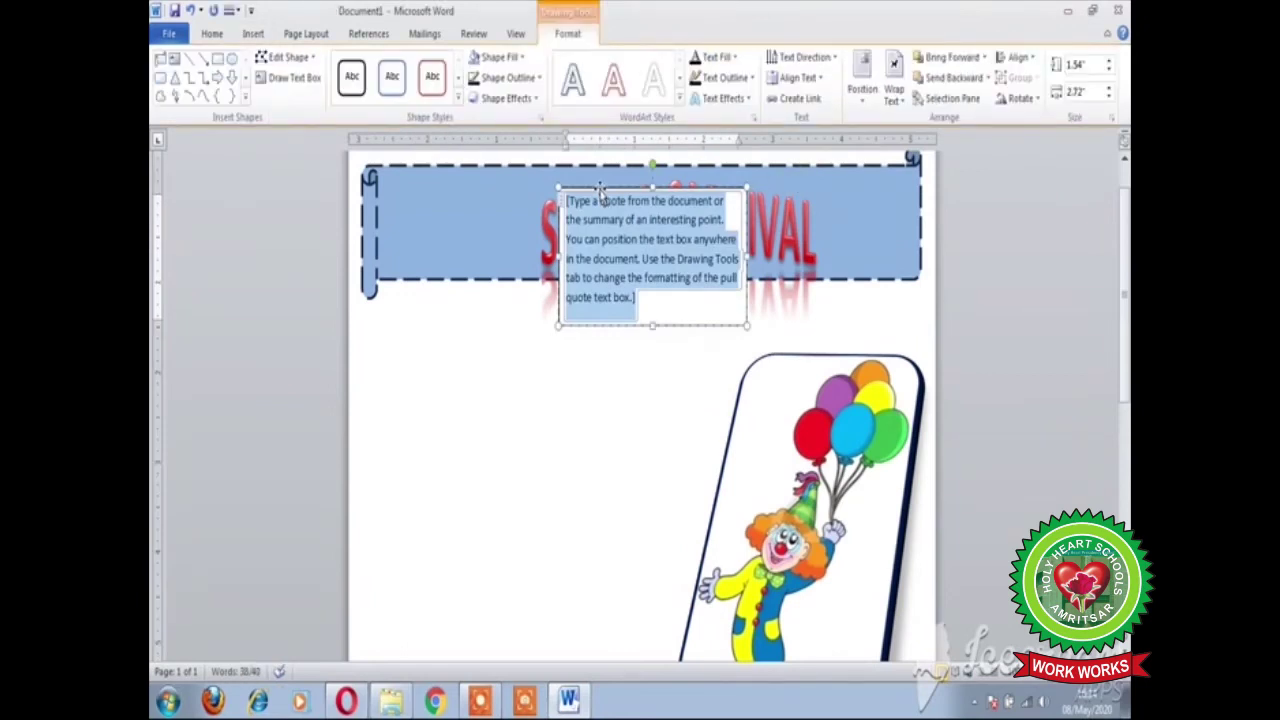
click(601, 189)
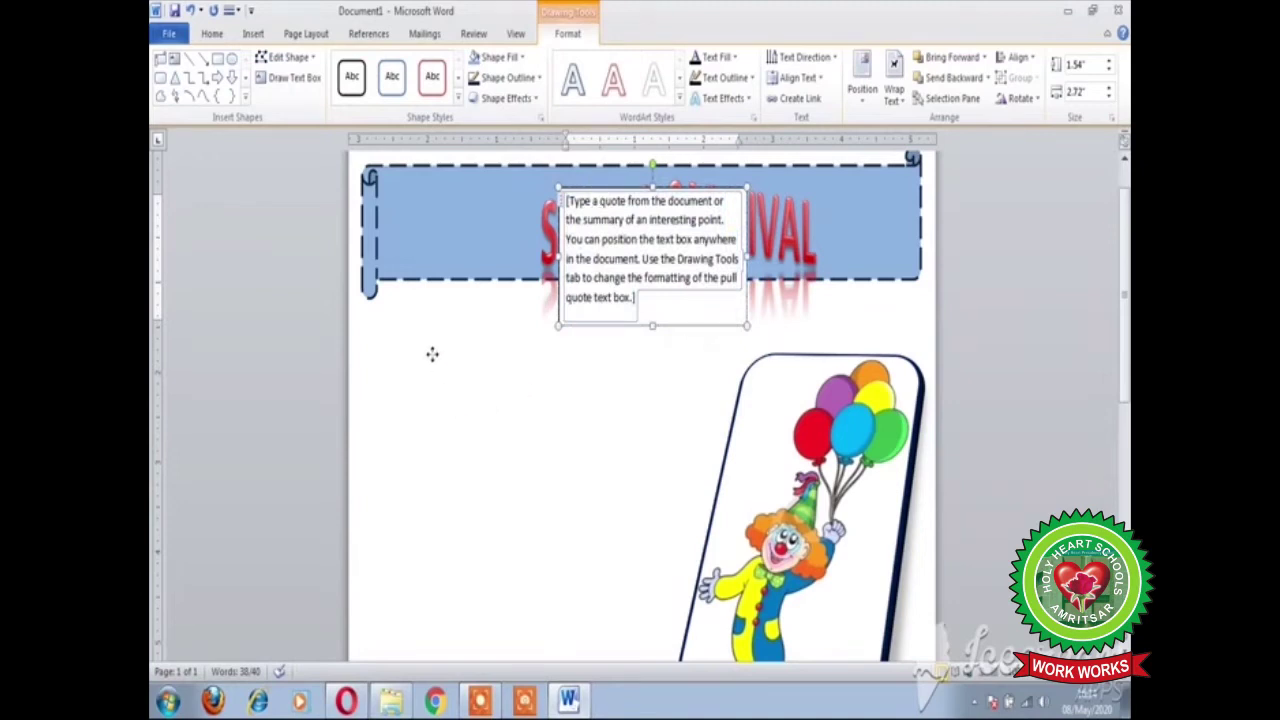
drag(424, 342, 424, 342)
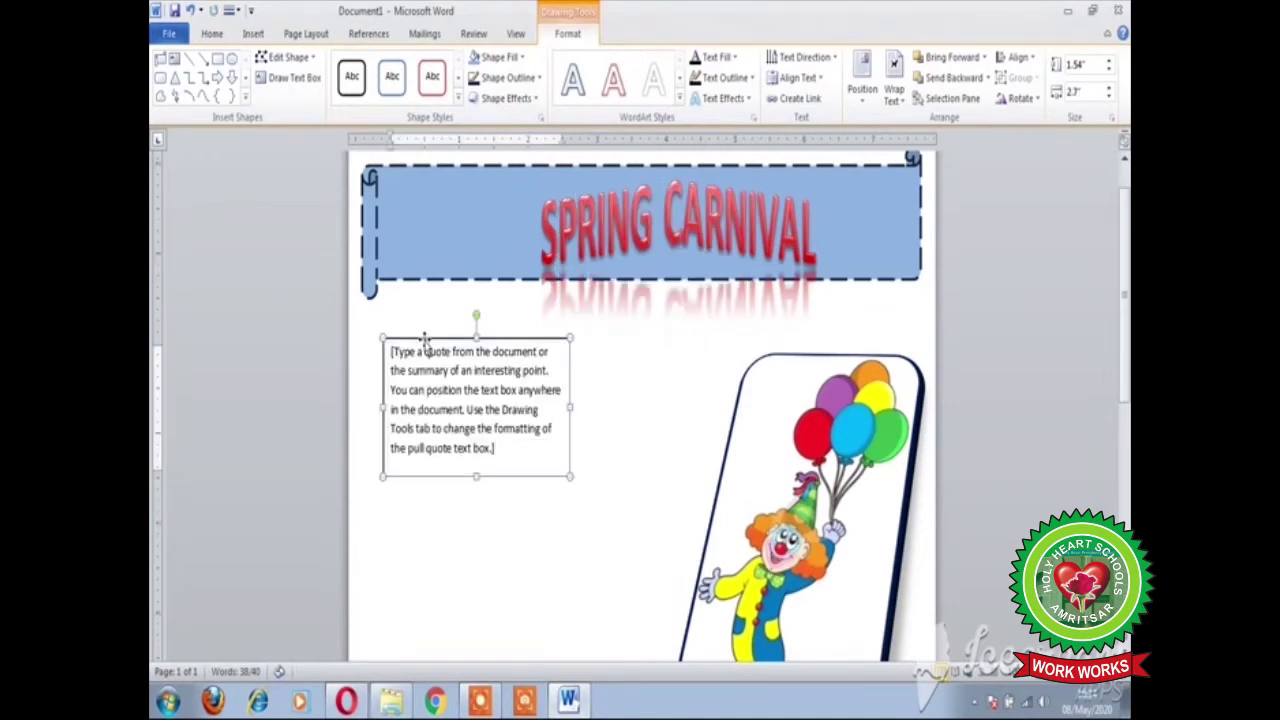
- Replace the text box placeholder with the lines "ENTRY FEE RS.100 PER PERSON" and "INCLUDES"
click(506, 447)
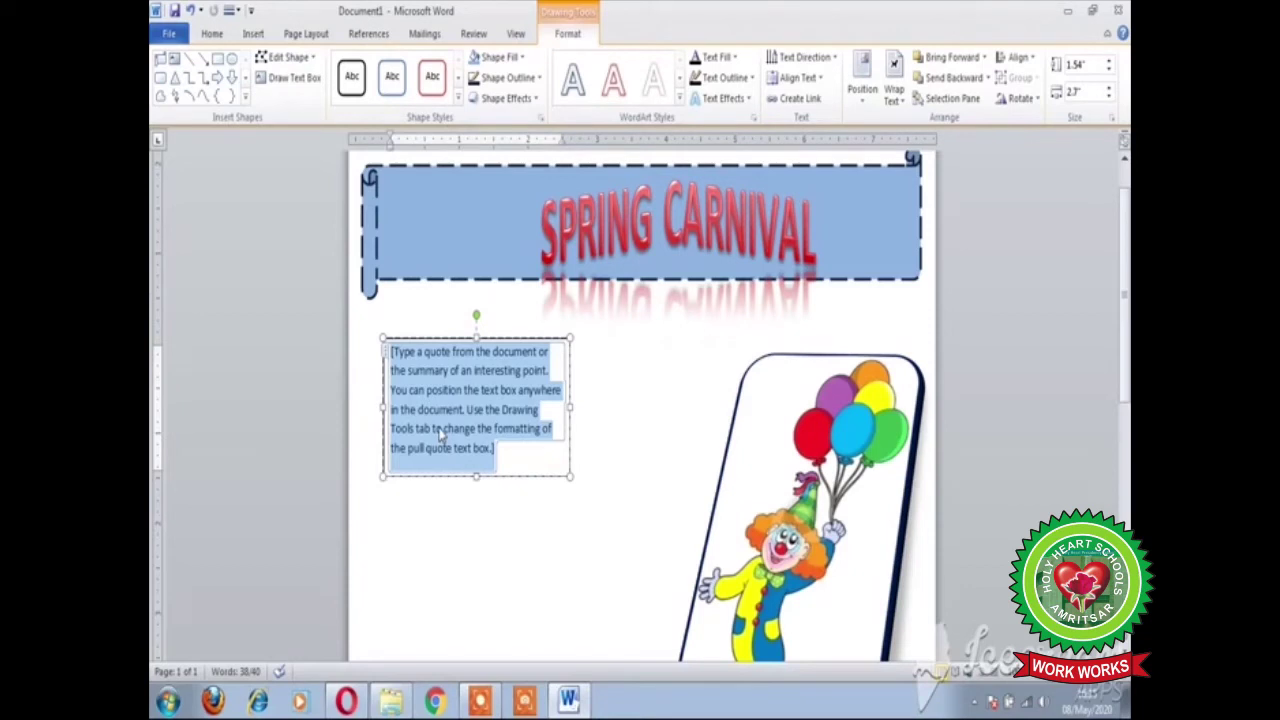
text(E)
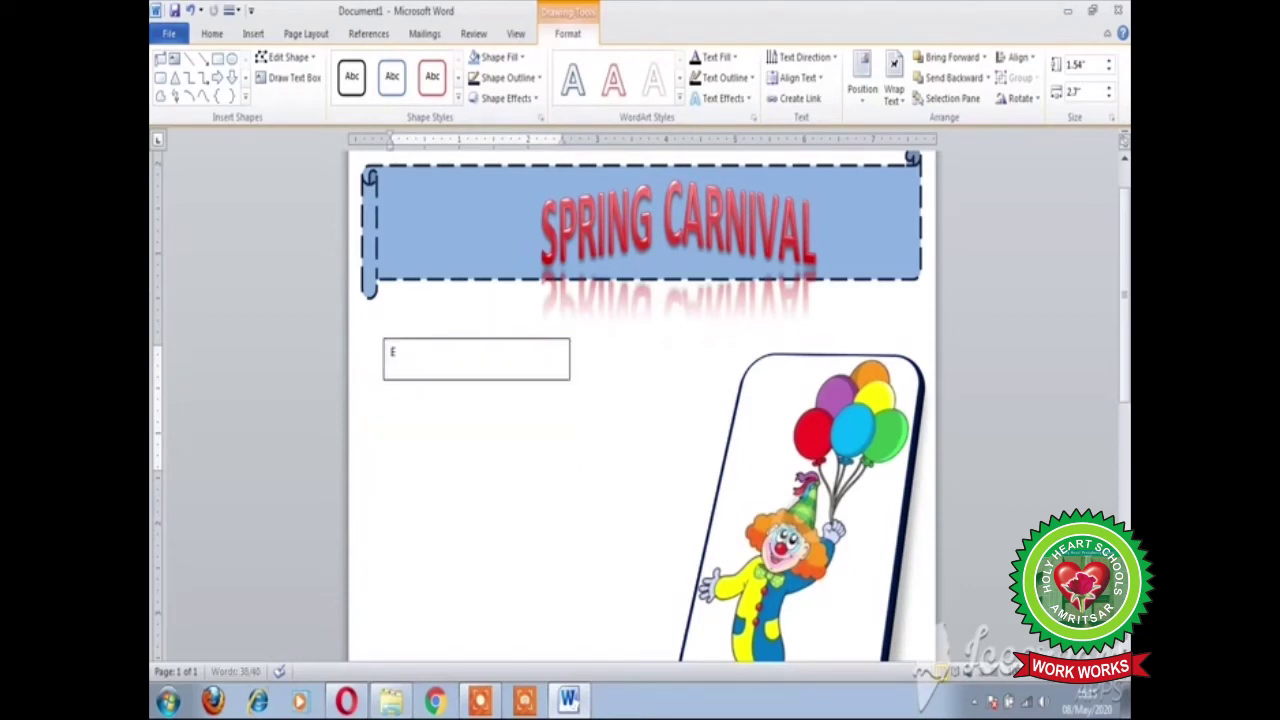
text(NTRY)
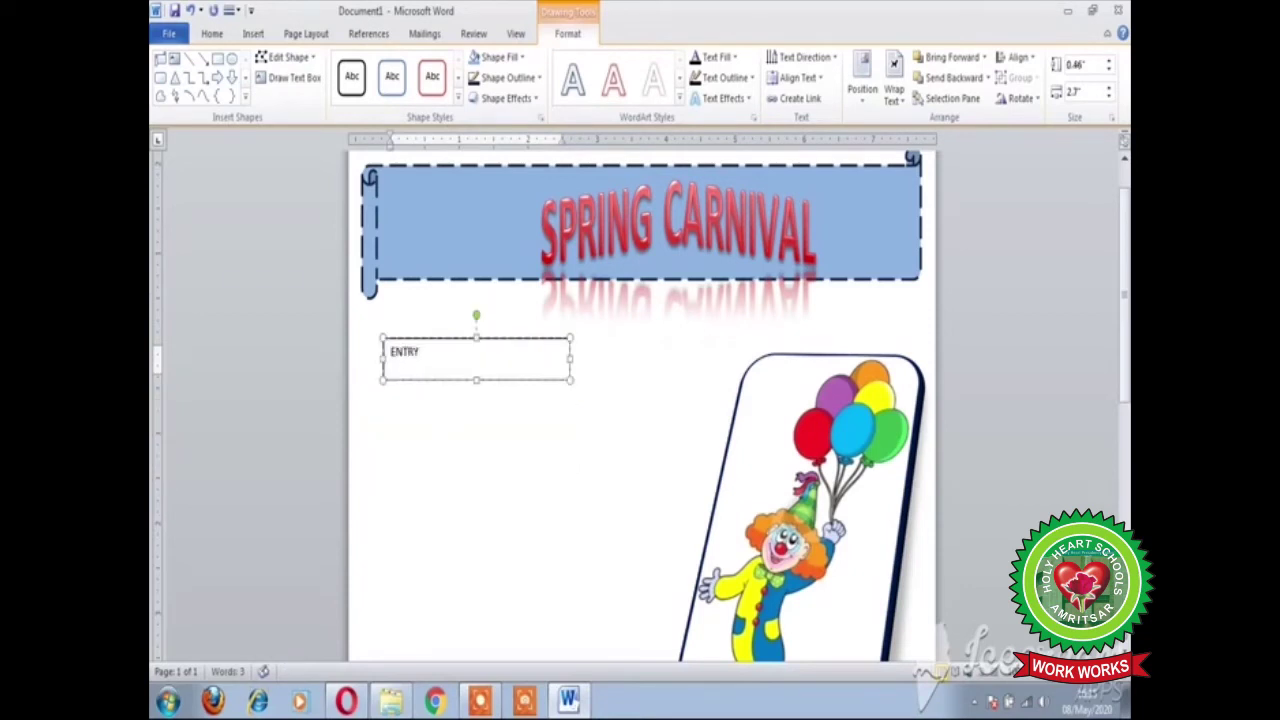
text( FEE RS.100 PER PERSON)
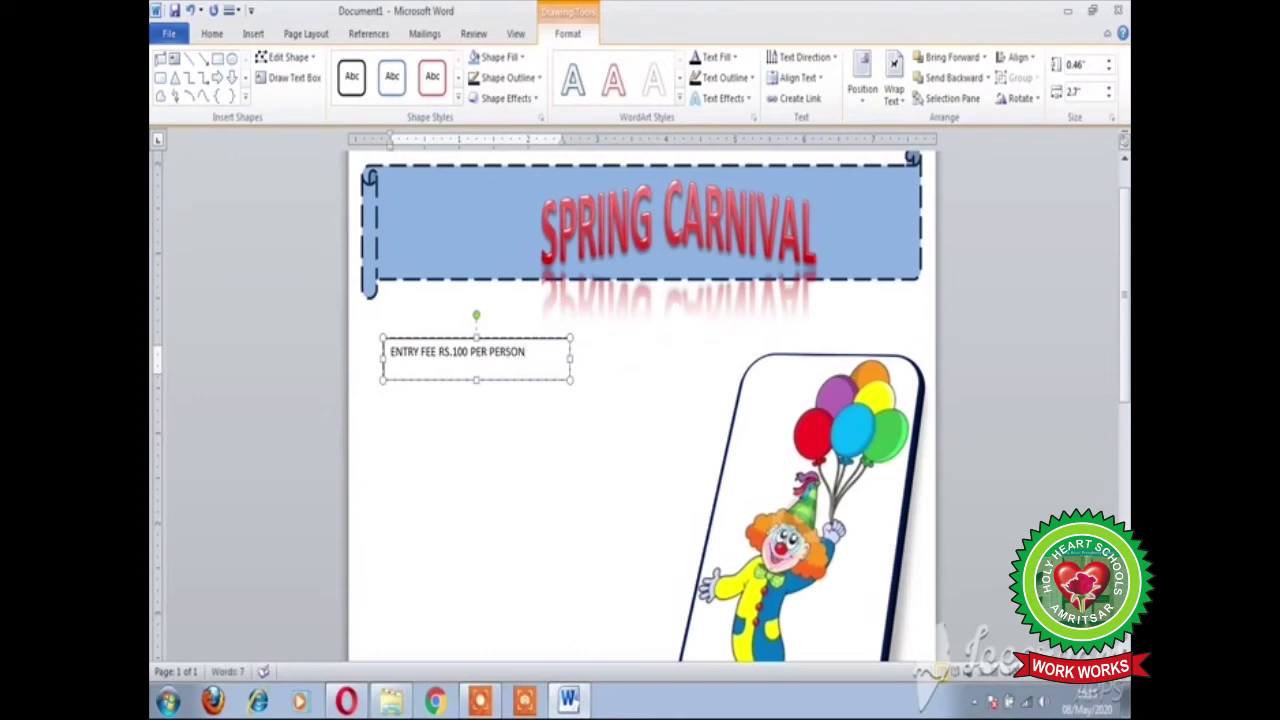
key(Return)
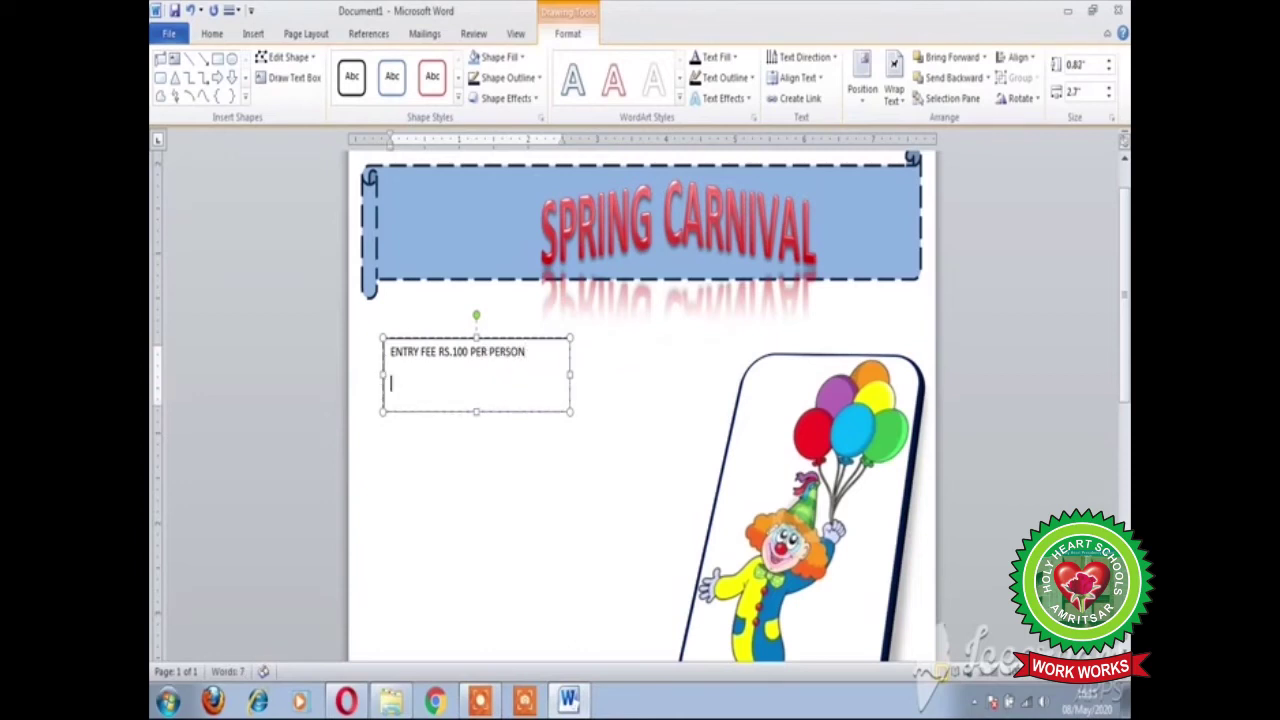
text(INCLUDES)
key(Return)
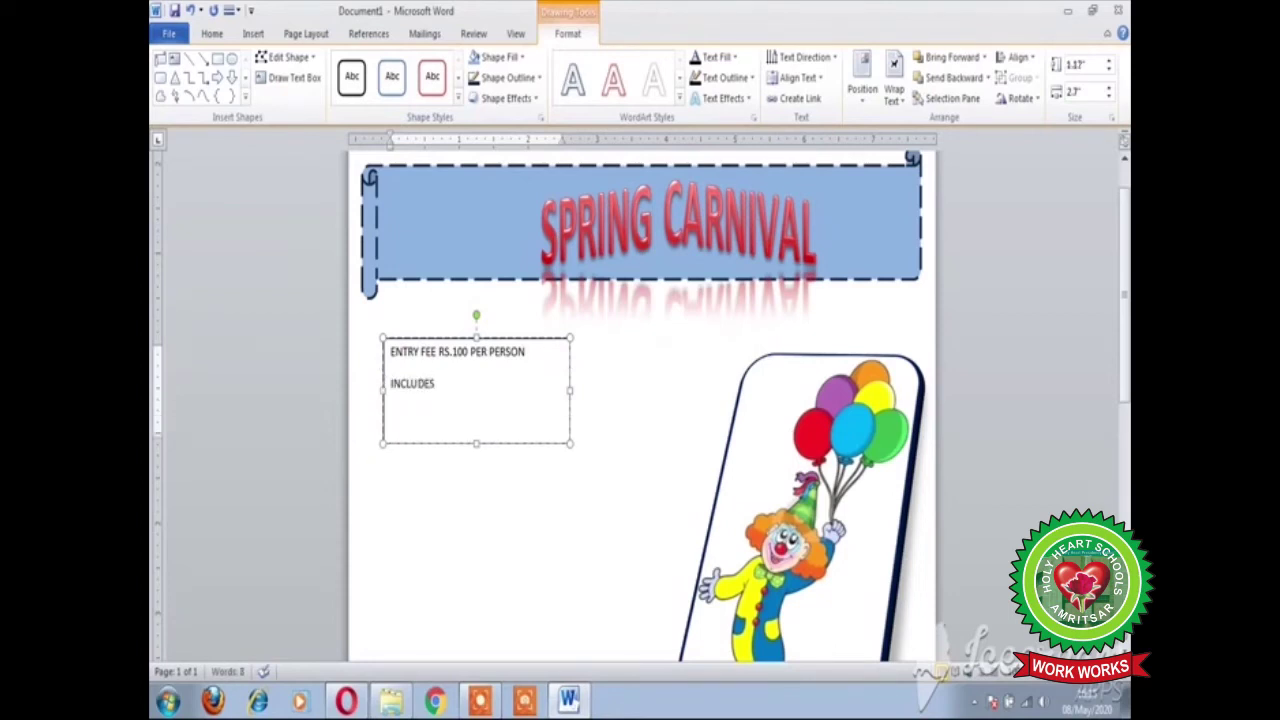
- Add HOT DOGS, COLD DRINKS and POPCORN as separate lines below INCLUDES in the text box
text(HOT DOGS)
key(Return)
text(COLD )
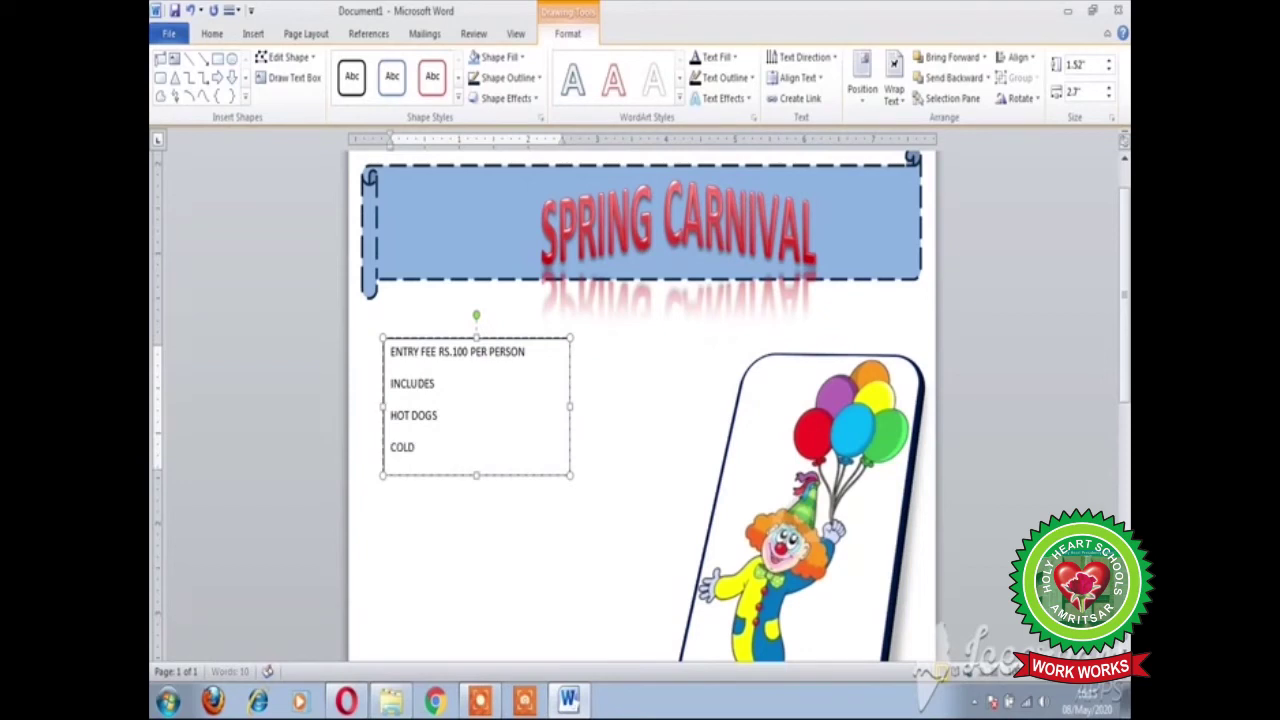
text(DRINKS)
key(Return)
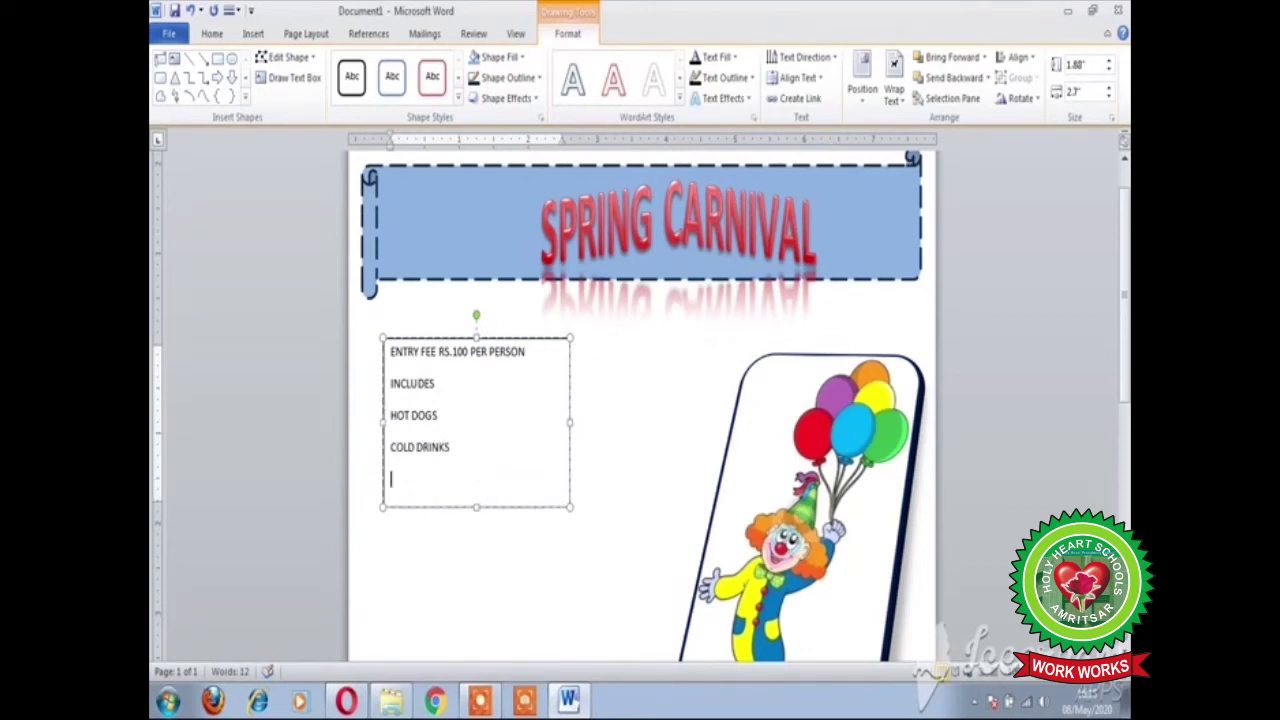
text(POPCORN)
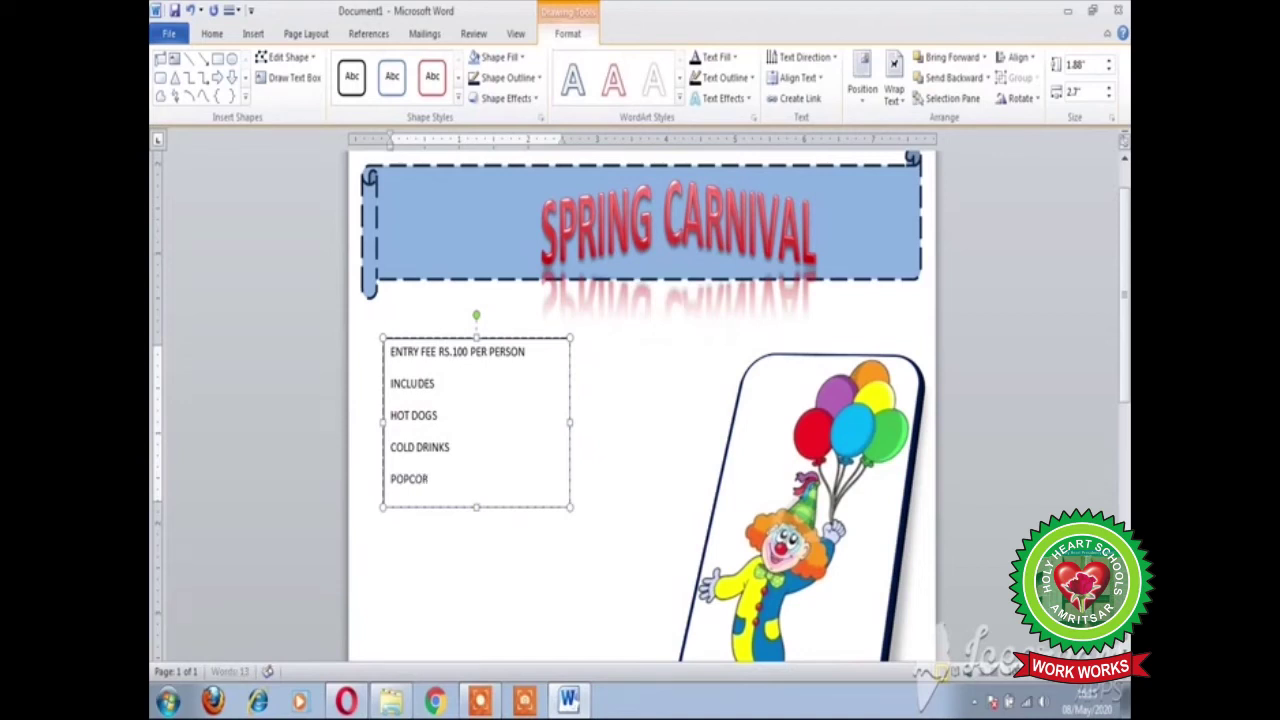
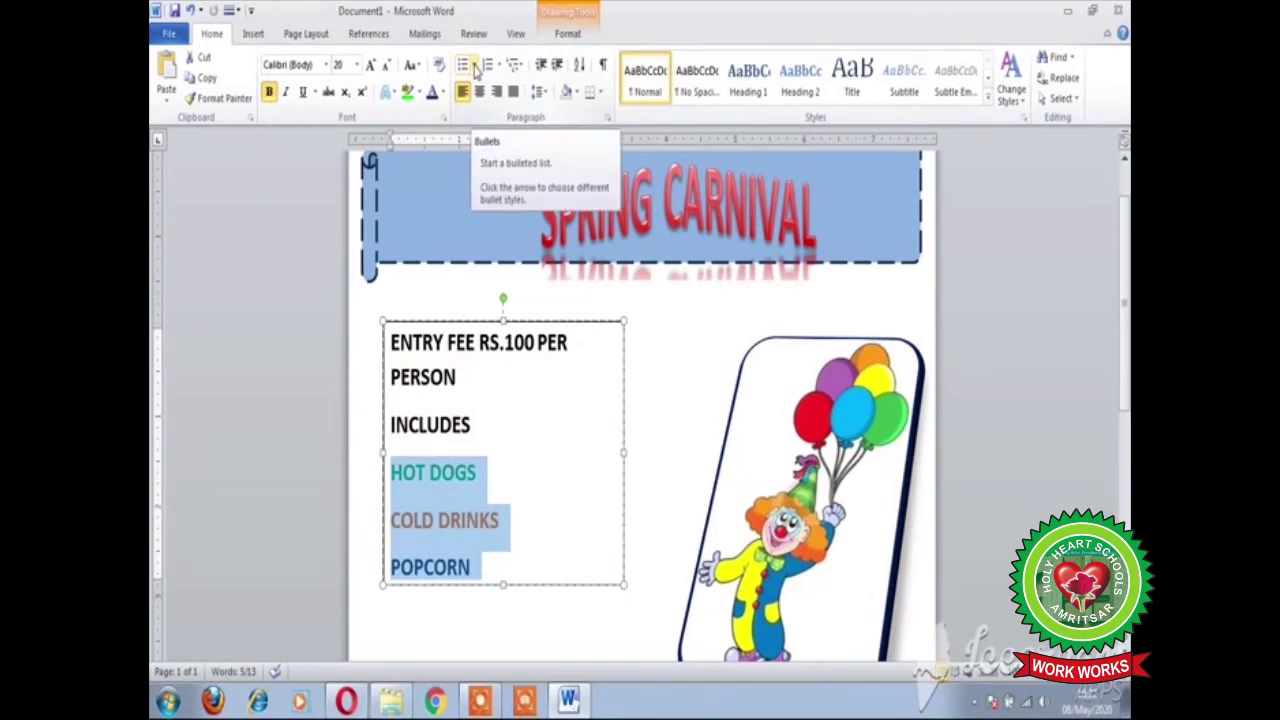
- Apply the purple-and-blue diamond picture bullet to the HOT DOGS, COLD DRINKS and POPCORN lines
click(476, 66)
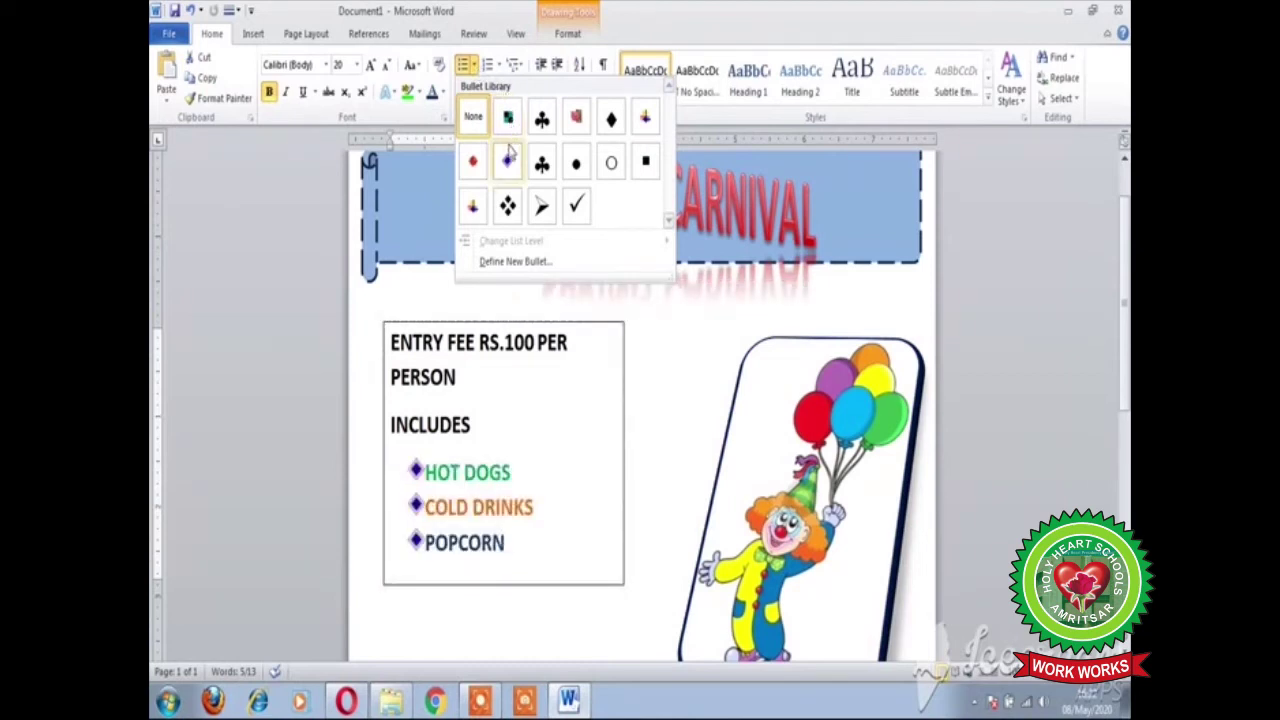
right_click(507, 160)
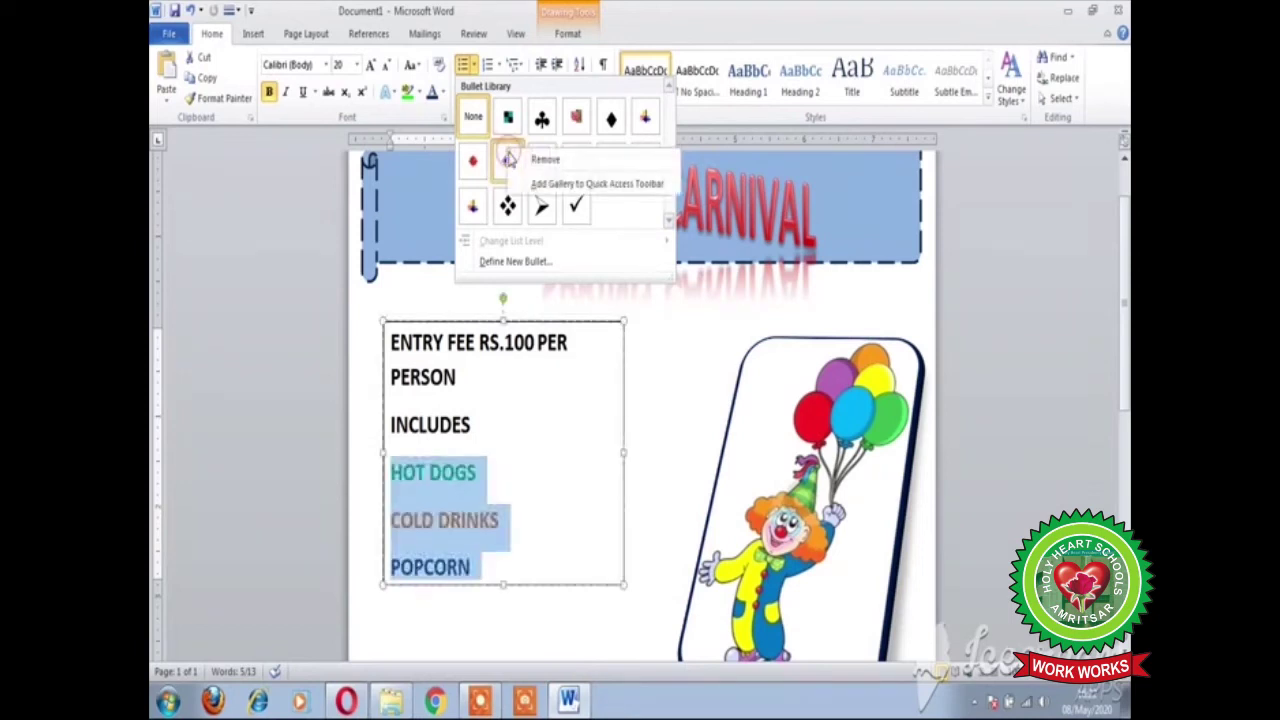
click(507, 164)
click(507, 162)
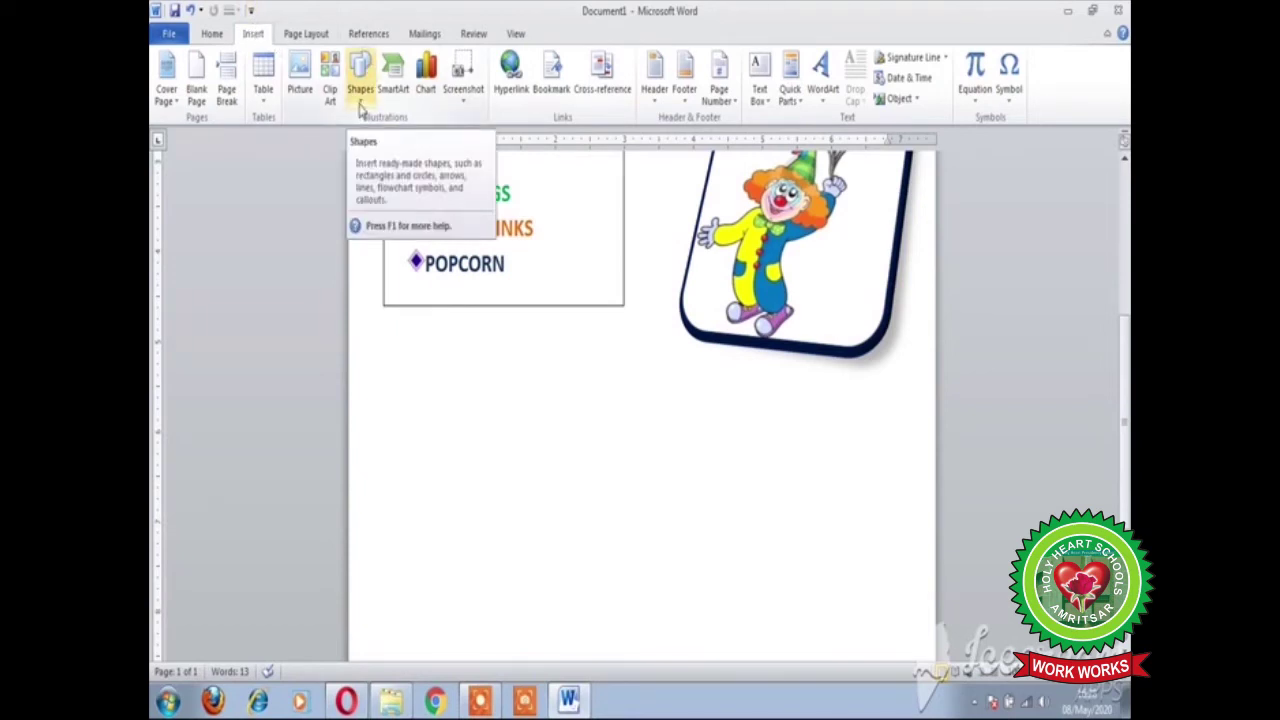
- Draw a 16-Point Star about 1.98" high and 3.62" wide below the text box and clown picture
click(360, 100)
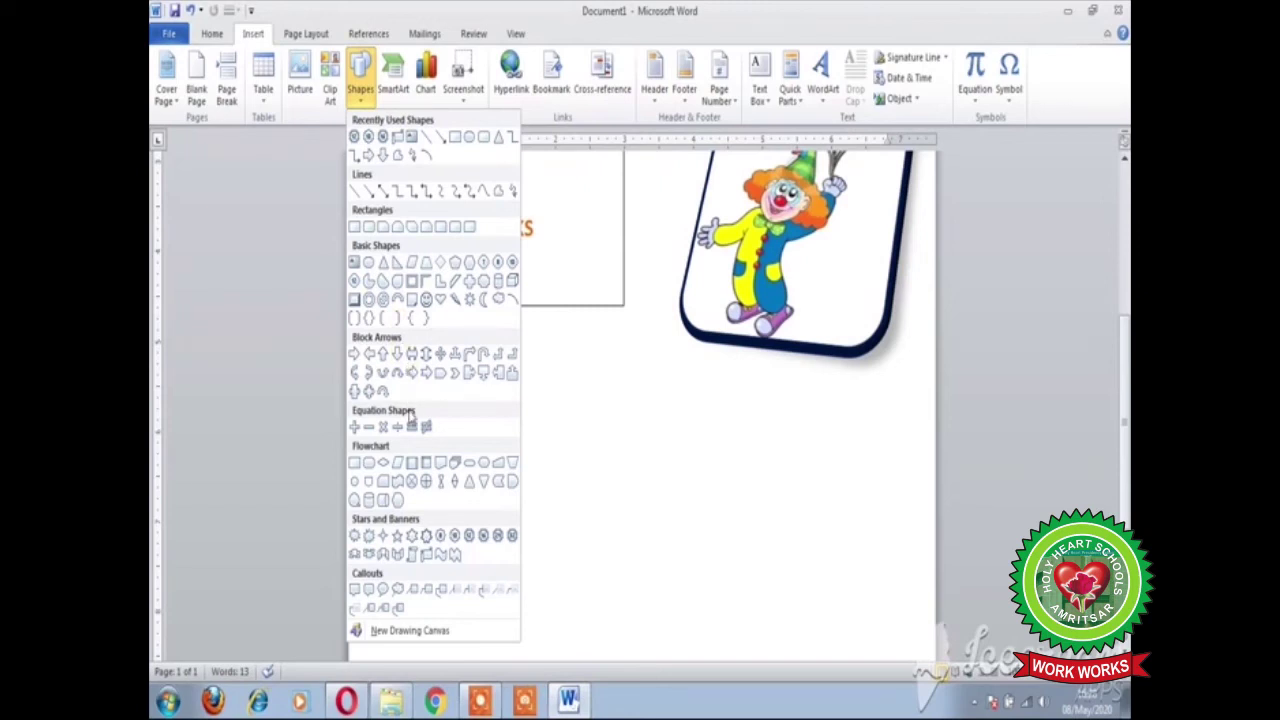
click(484, 537)
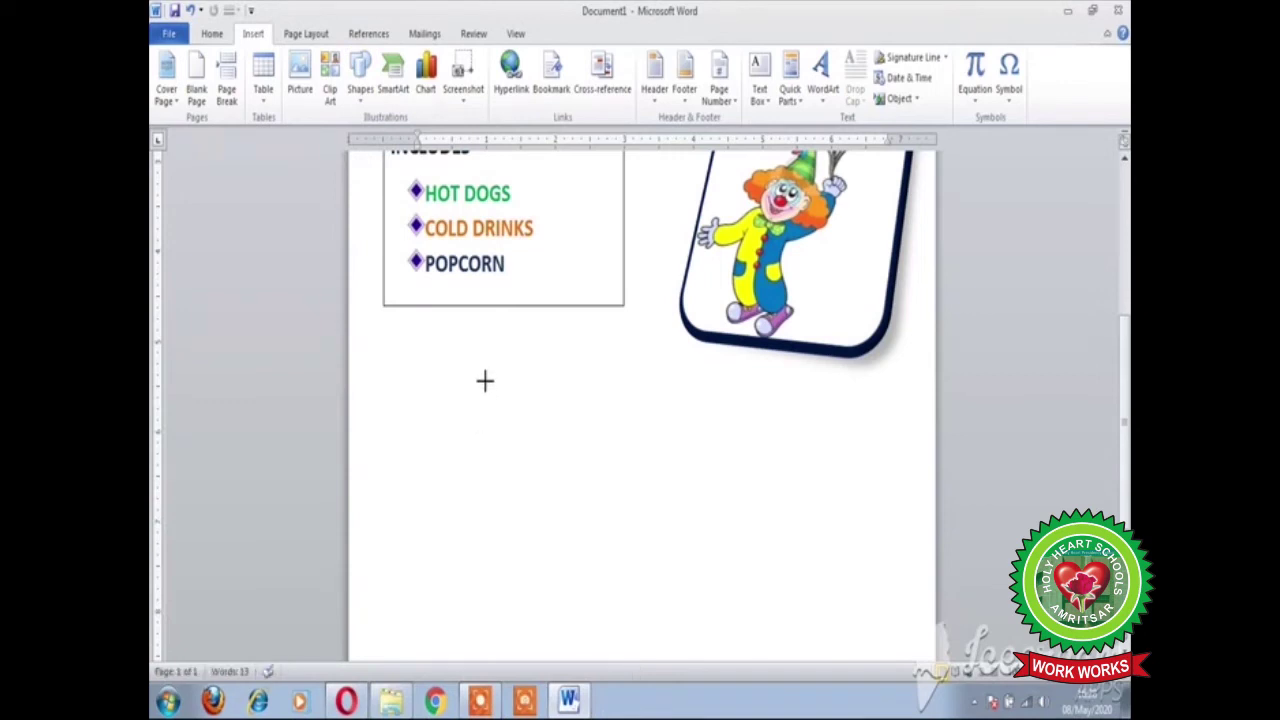
drag(574, 447, 735, 560)
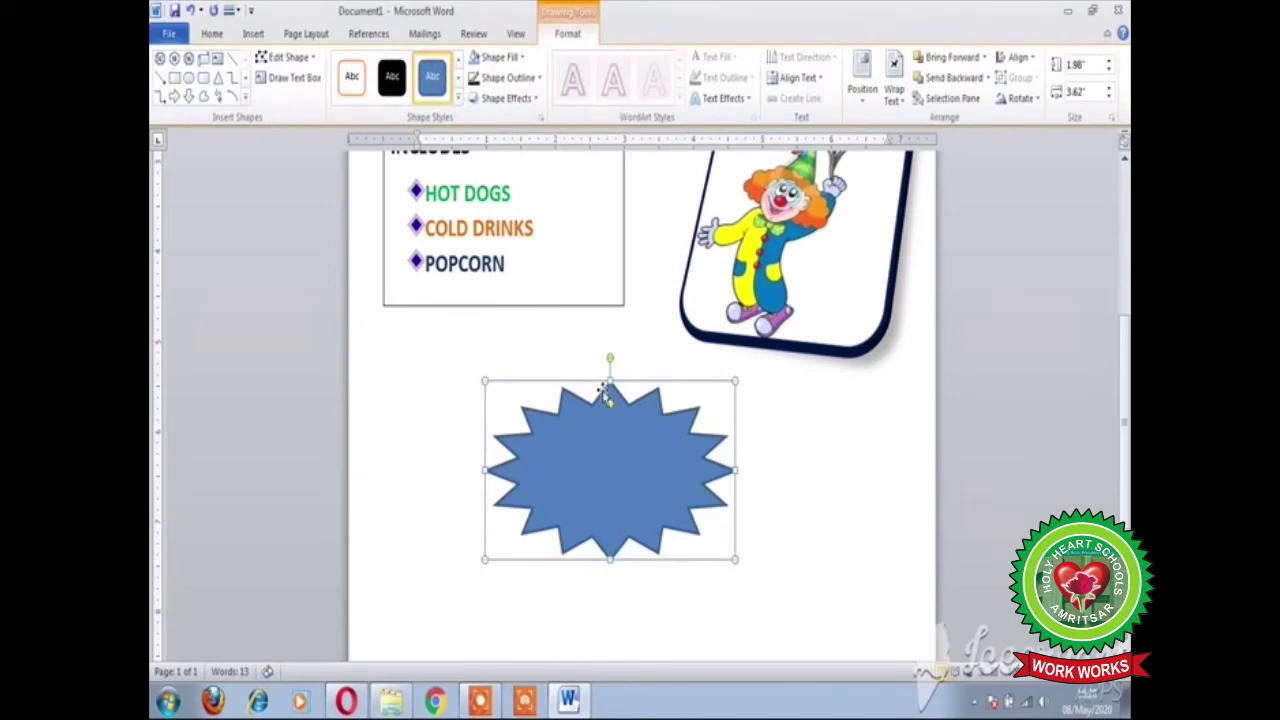
- Enlarge the star on all four sides to about 3.65" high and 5.12" wide
drag(609, 381, 609, 343)
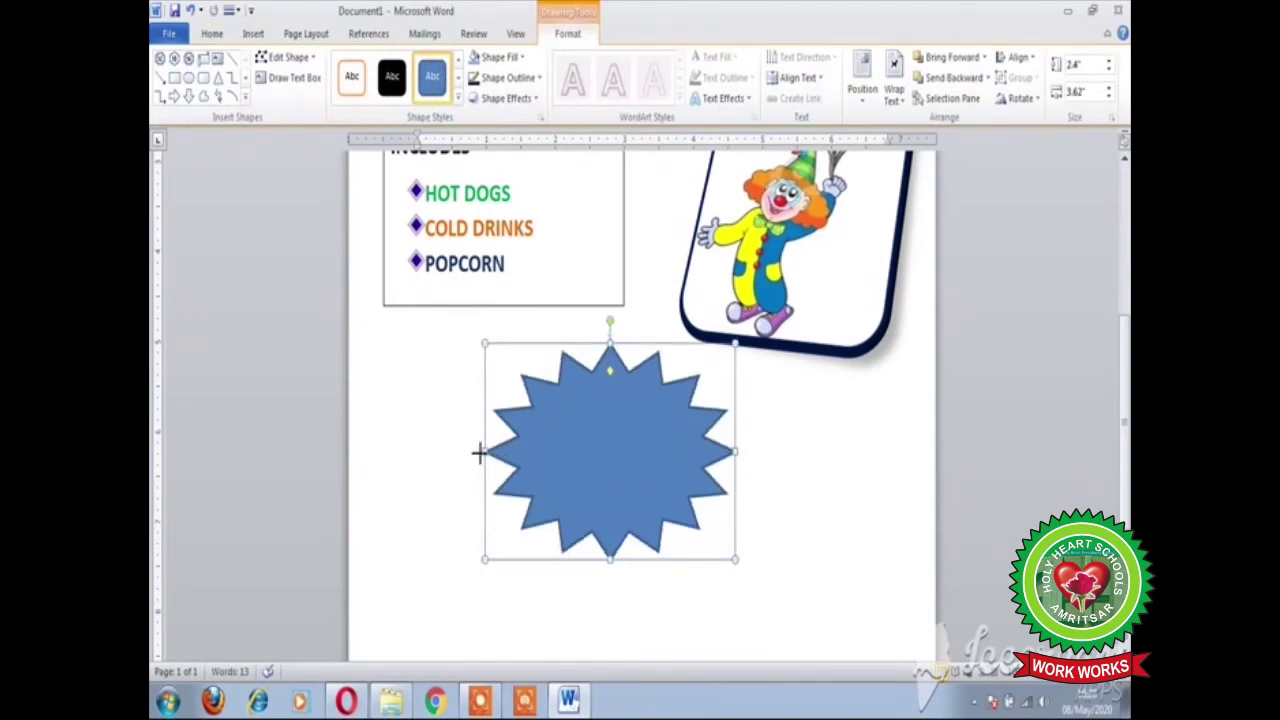
drag(485, 451, 445, 451)
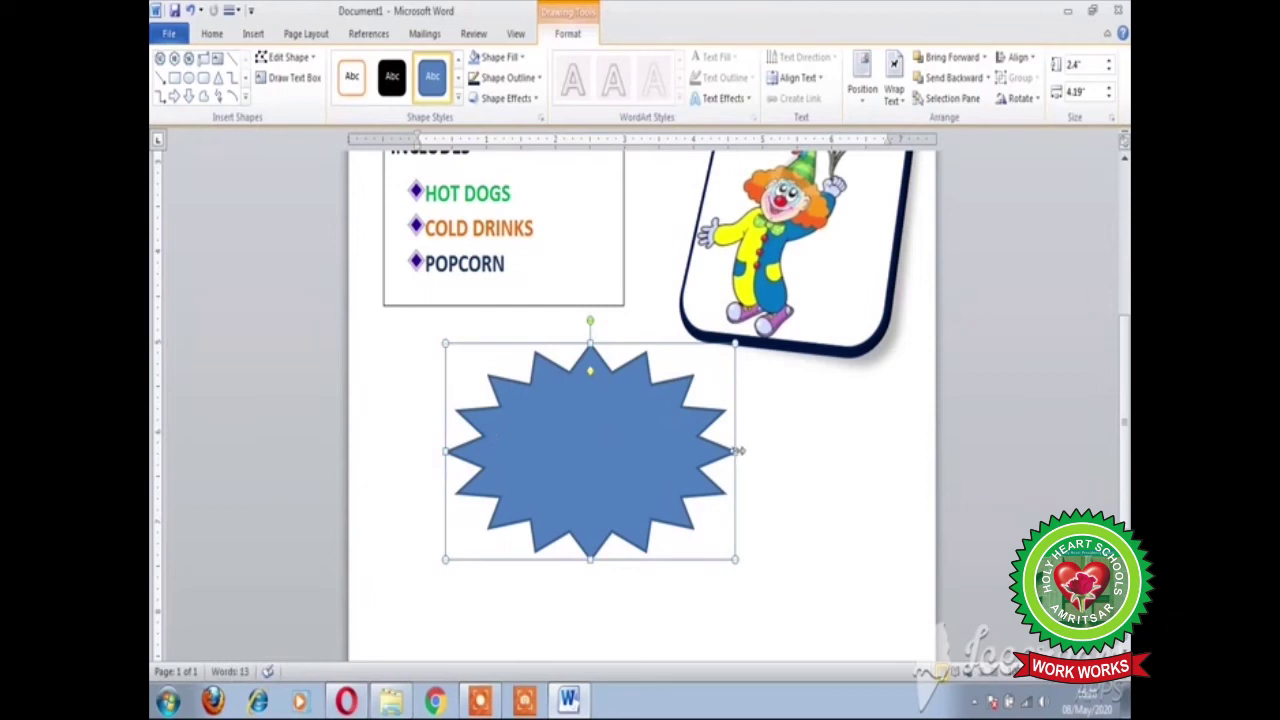
drag(737, 451, 799, 451)
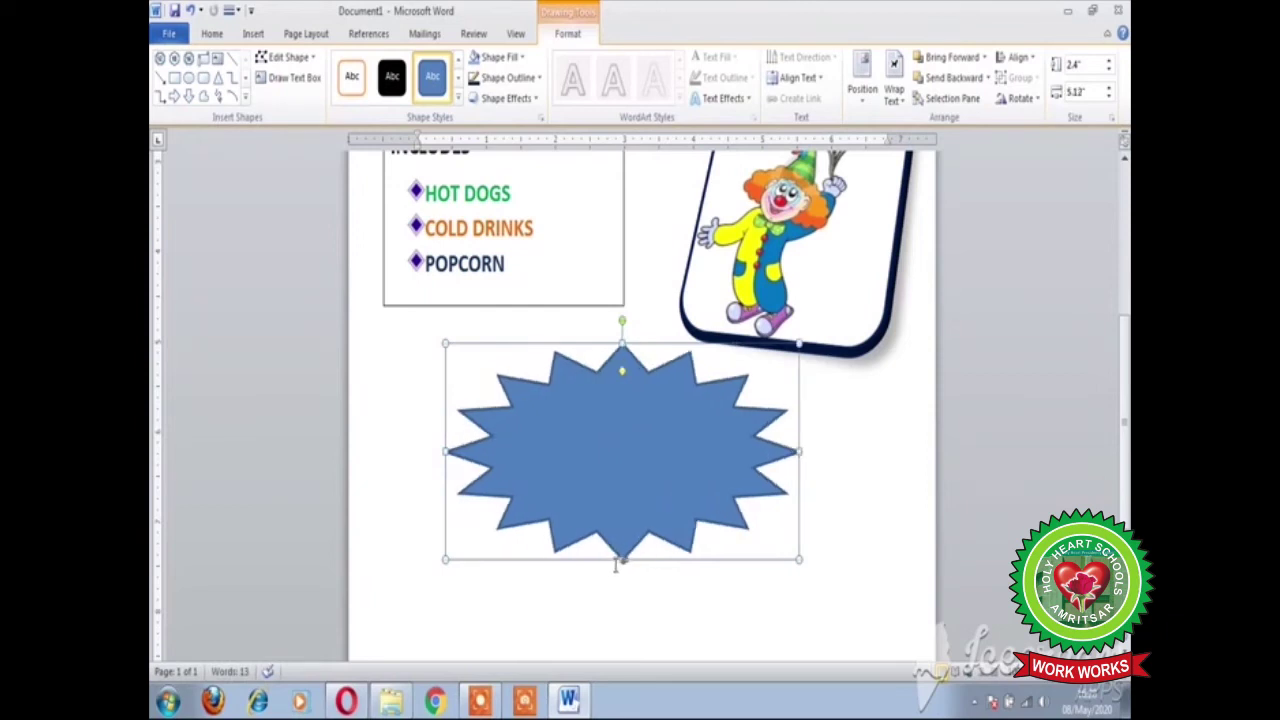
drag(623, 563, 620, 660)
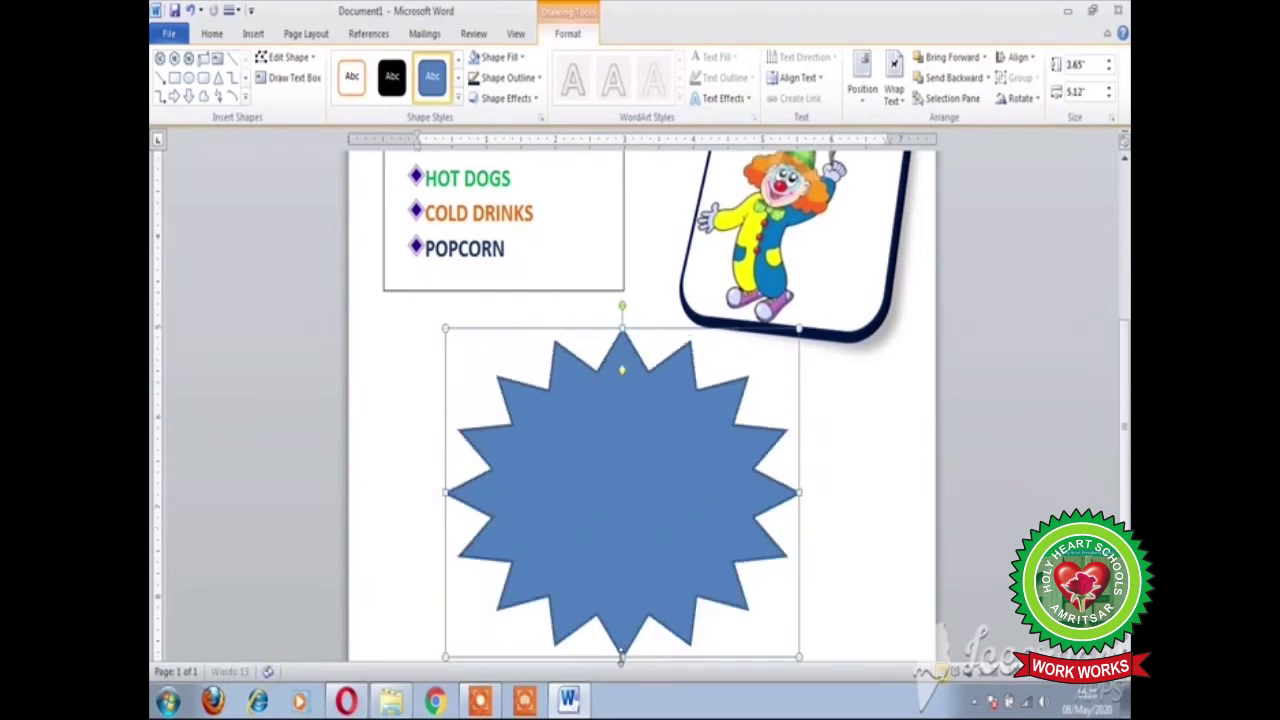
- Fill the star with the Water droplets texture
click(516, 60)
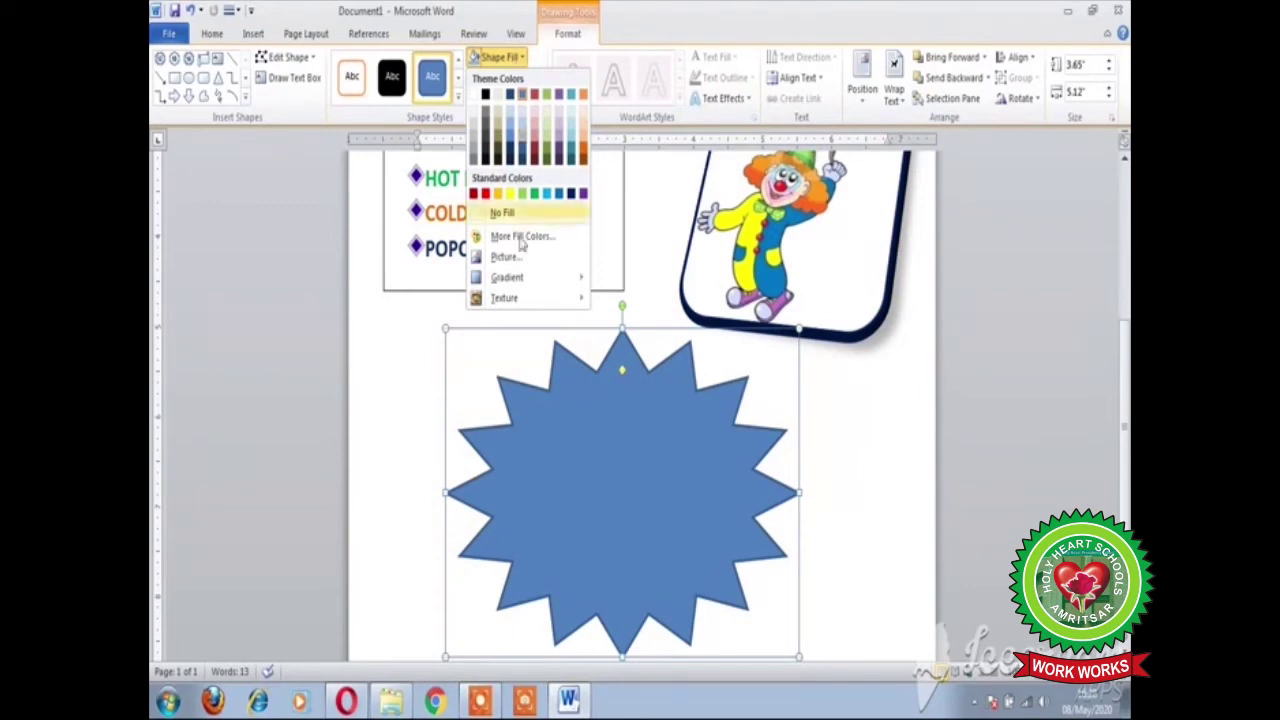
mouse_move(526, 304)
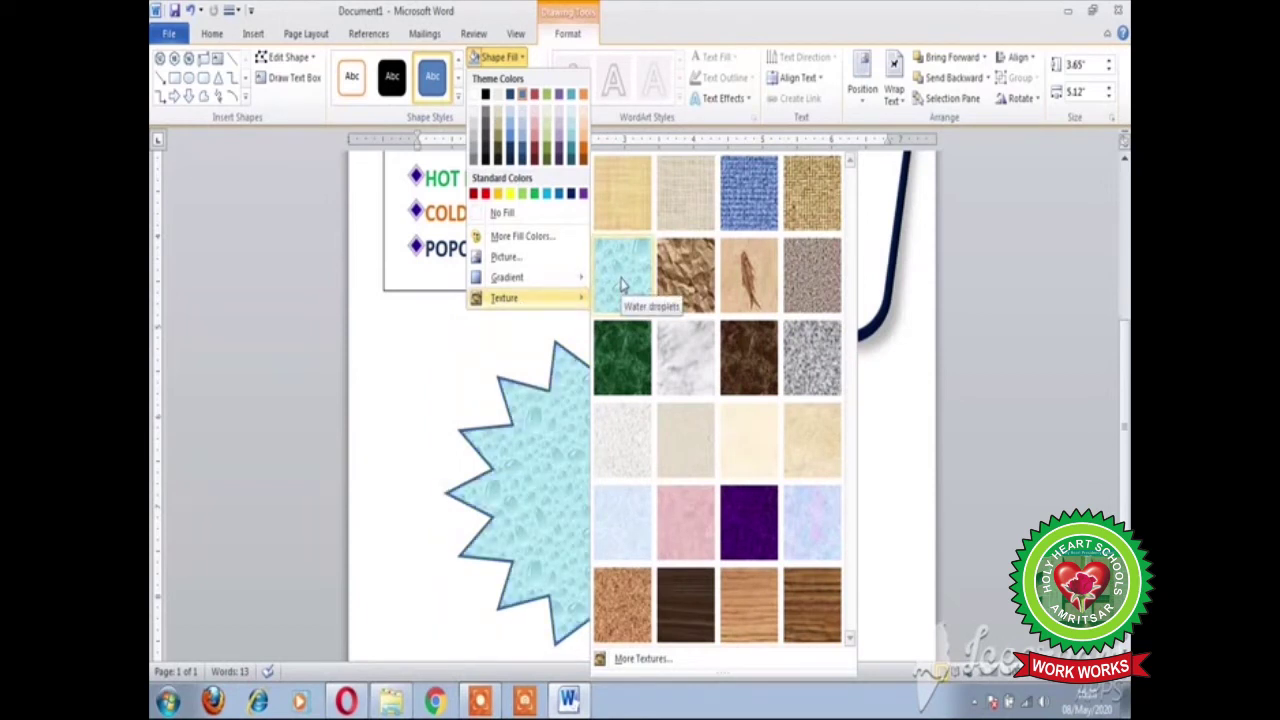
click(621, 285)
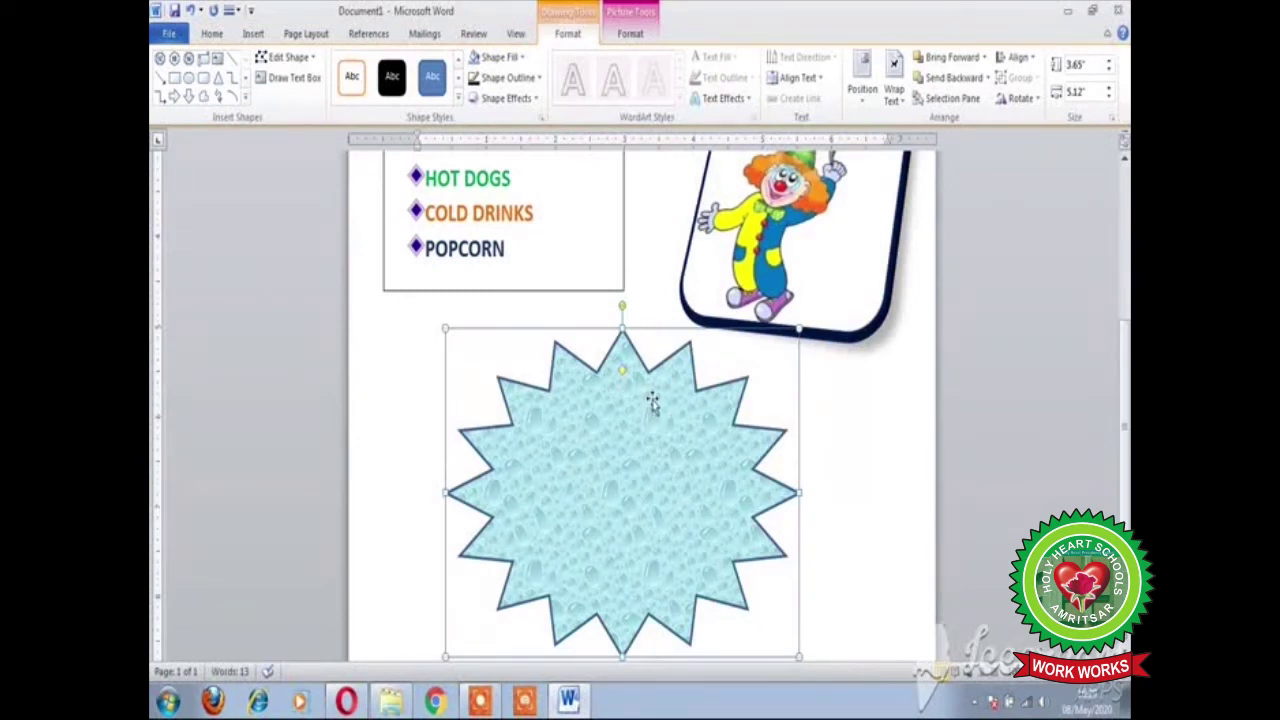
- Align the star's text to the top and make the shape ready for text entry
click(797, 78)
click(808, 118)
right_click(571, 331)
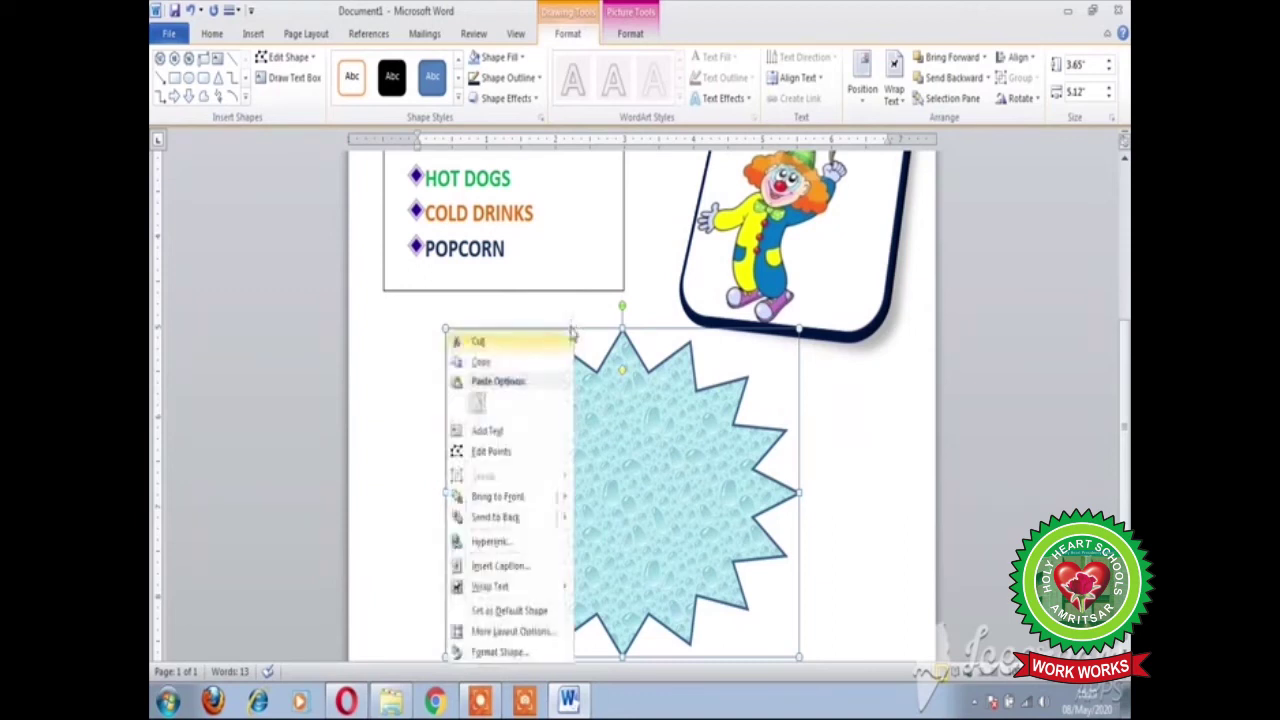
click(503, 433)
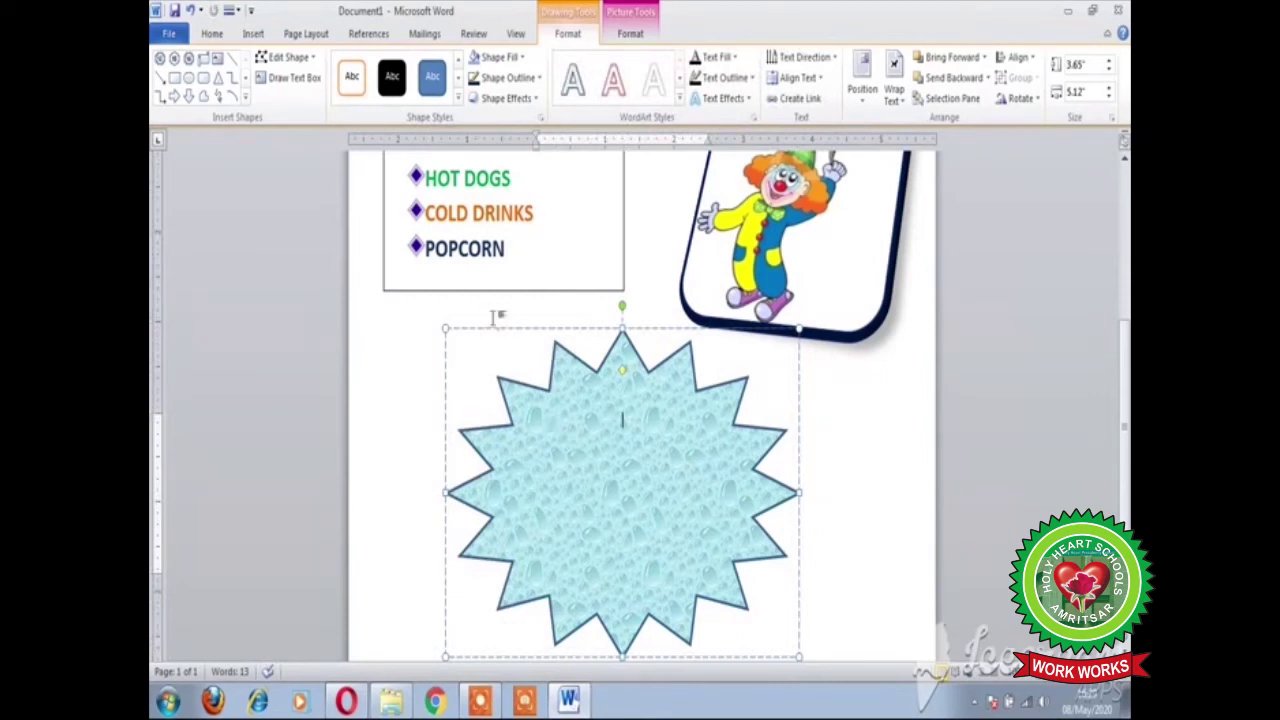
- Start a bulleted list inside the star using the black-and-green square bullet
click(220, 34)
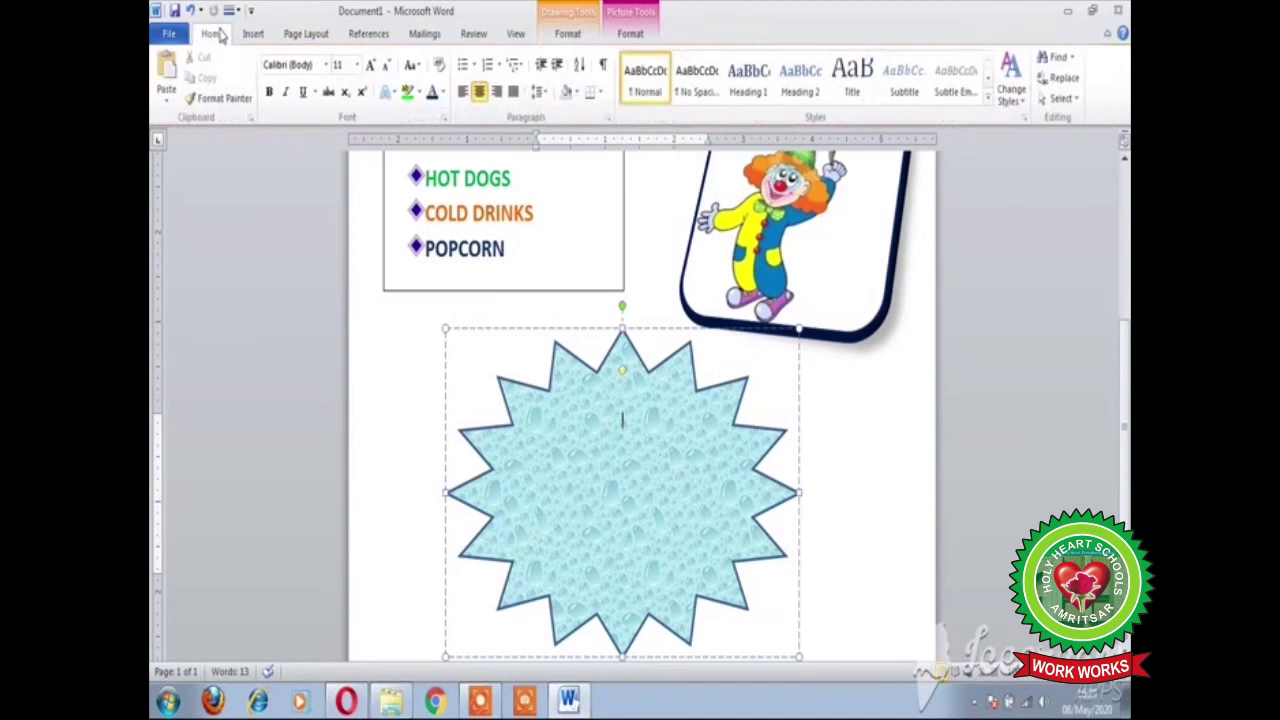
click(476, 66)
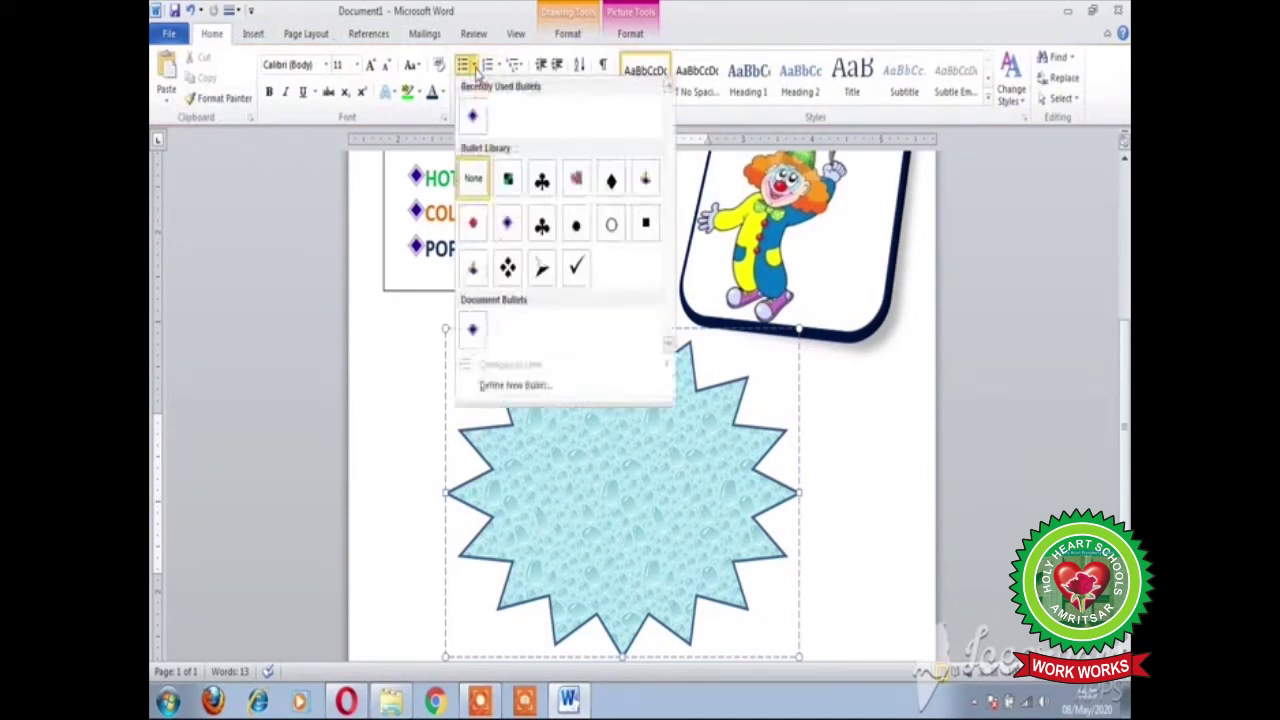
click(511, 178)
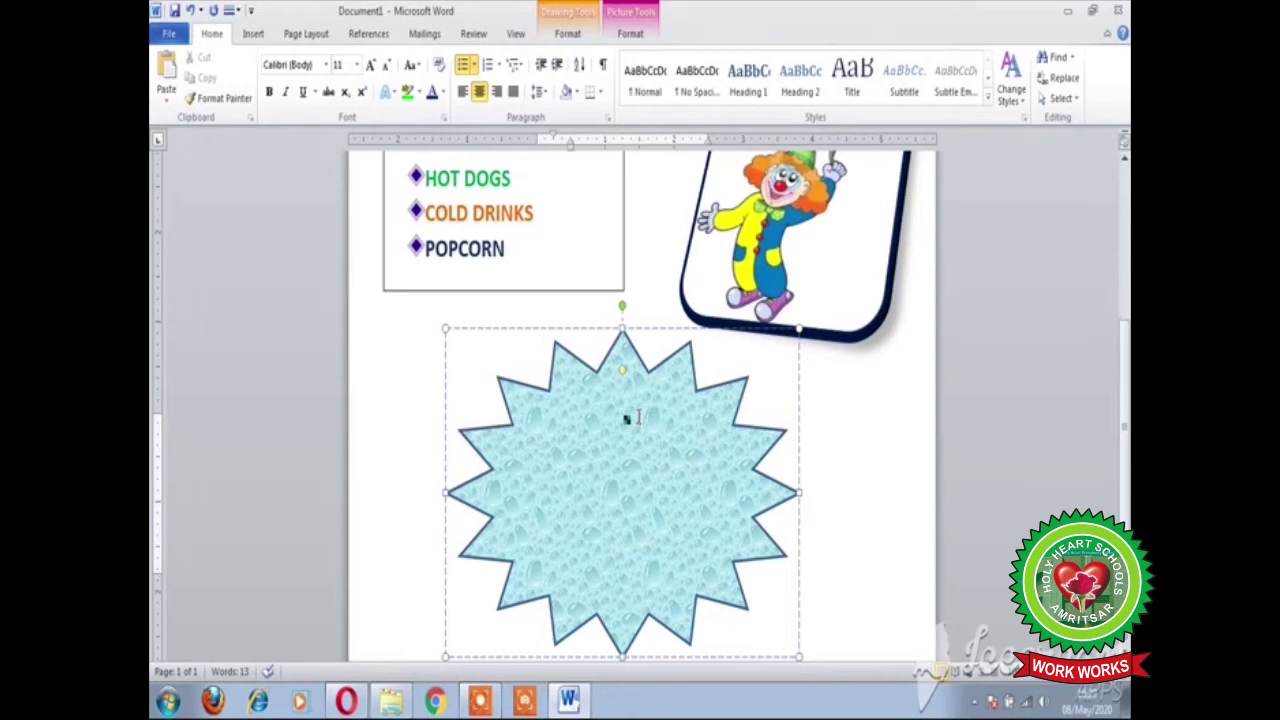
- Enter CAKE WALK, WATER COIN DROP, SPIN THE WHEEL and CHILDREN GAMES as separate bullet lines in the star
text(Hi all)
key(Return)
text(Welcome)
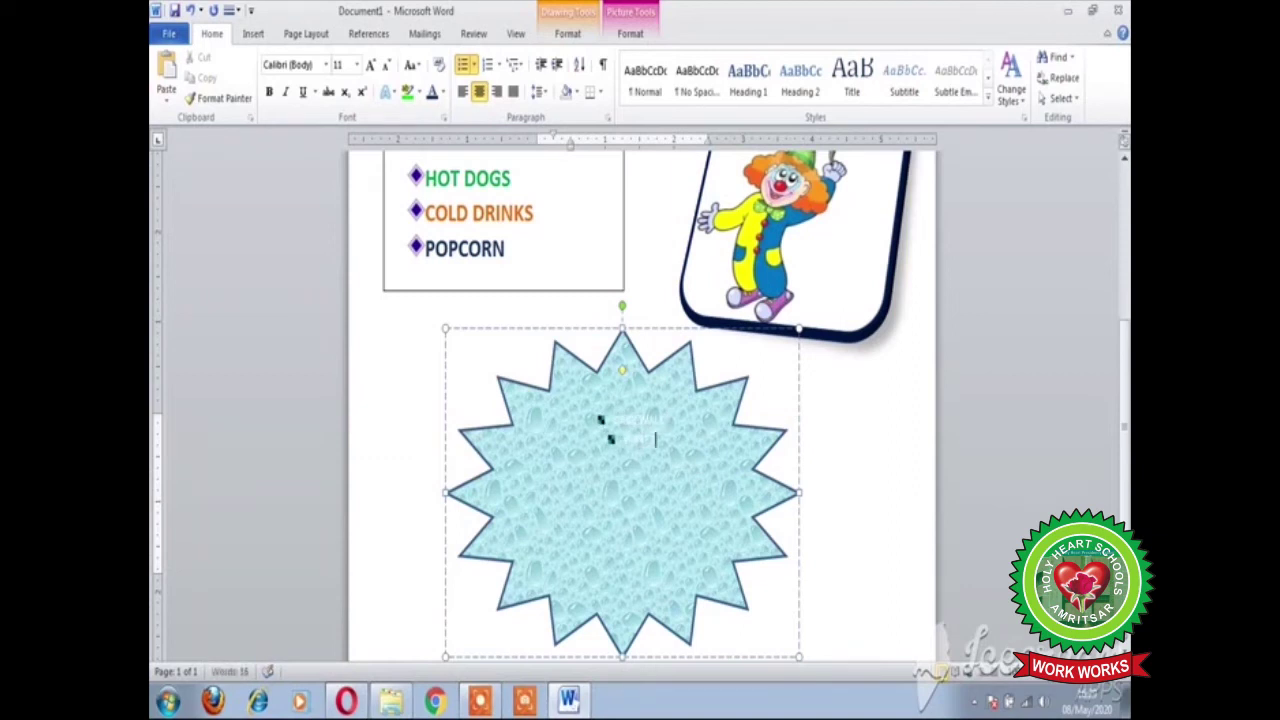
text( to all)
key(Return)
text(GAMES)
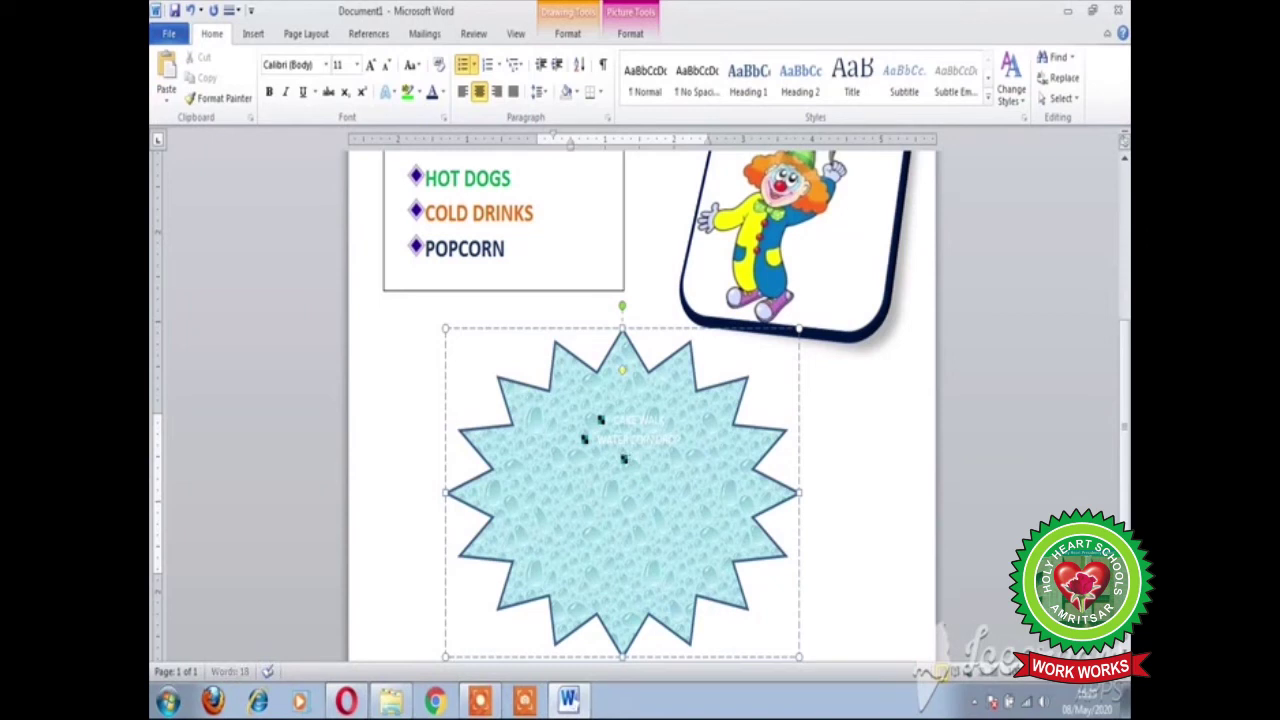
text( ZONE)
key(Return)
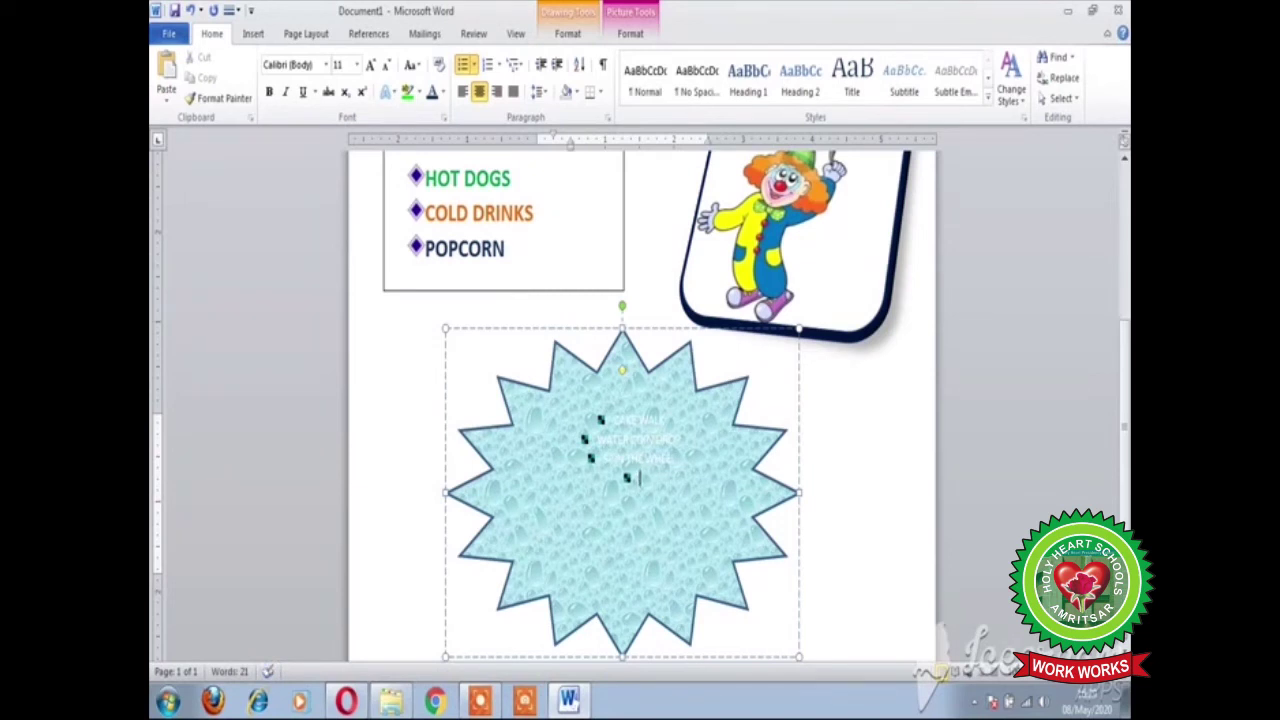
text(PRIZES!!! WIN)
- Colour all four bullet lines in the star with the standard dark blue font colour
drag(684, 480, 607, 410)
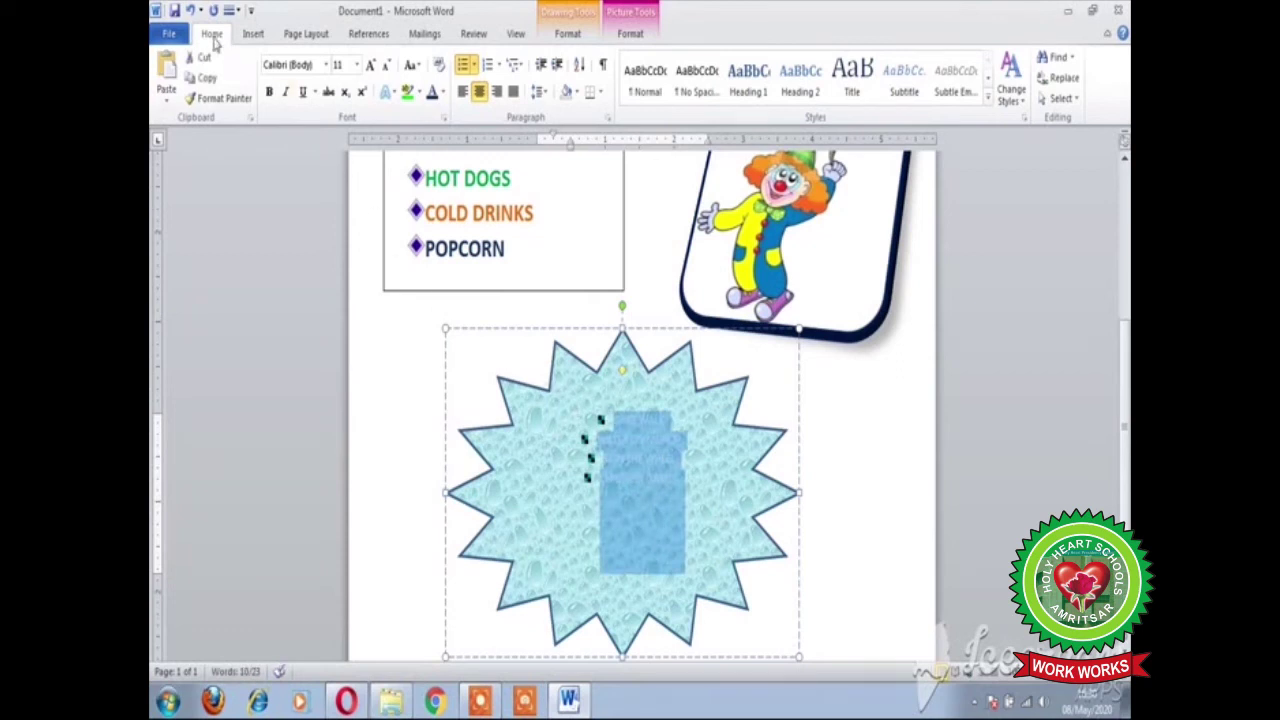
click(446, 93)
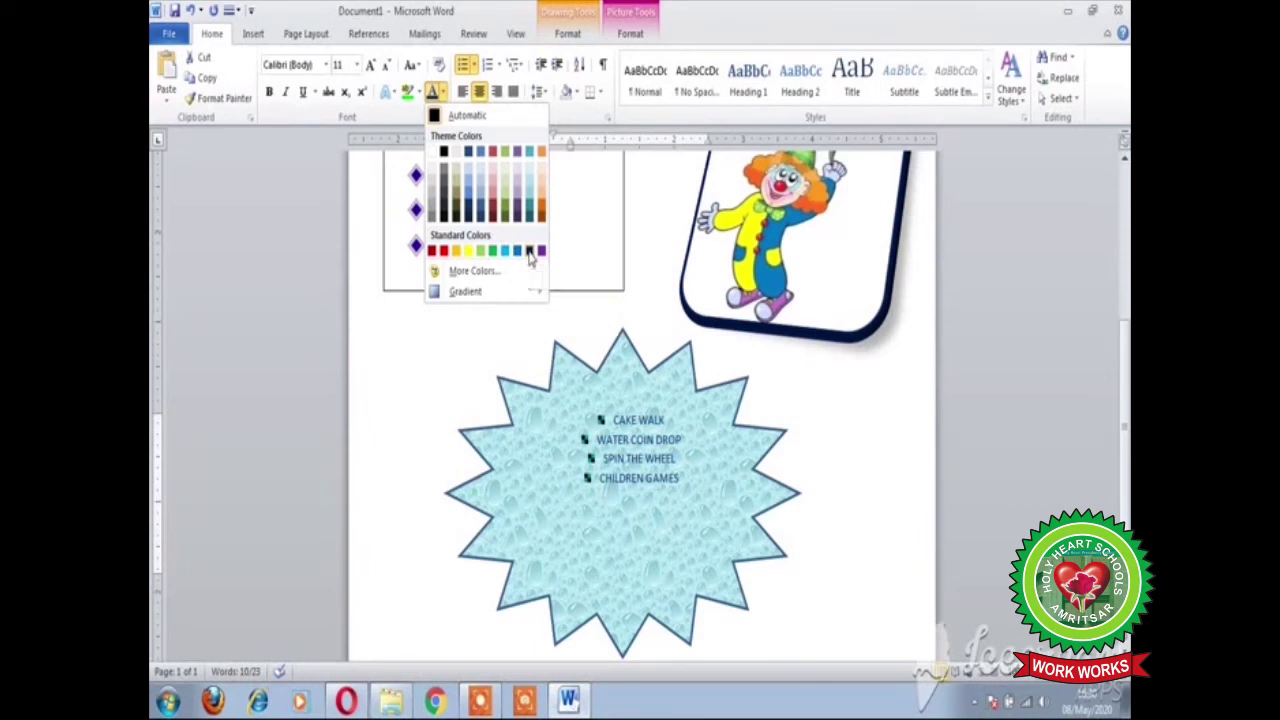
click(530, 252)
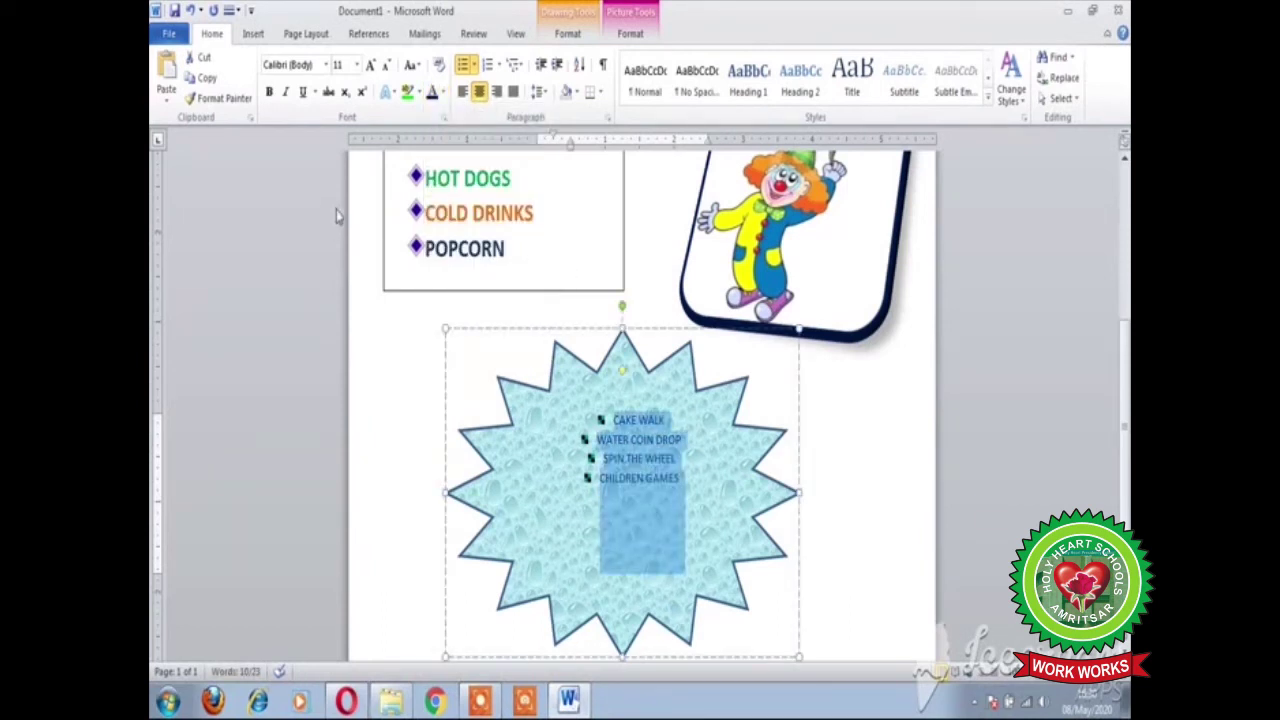
- Make the star's list text bold and set its font size to 18
click(268, 97)
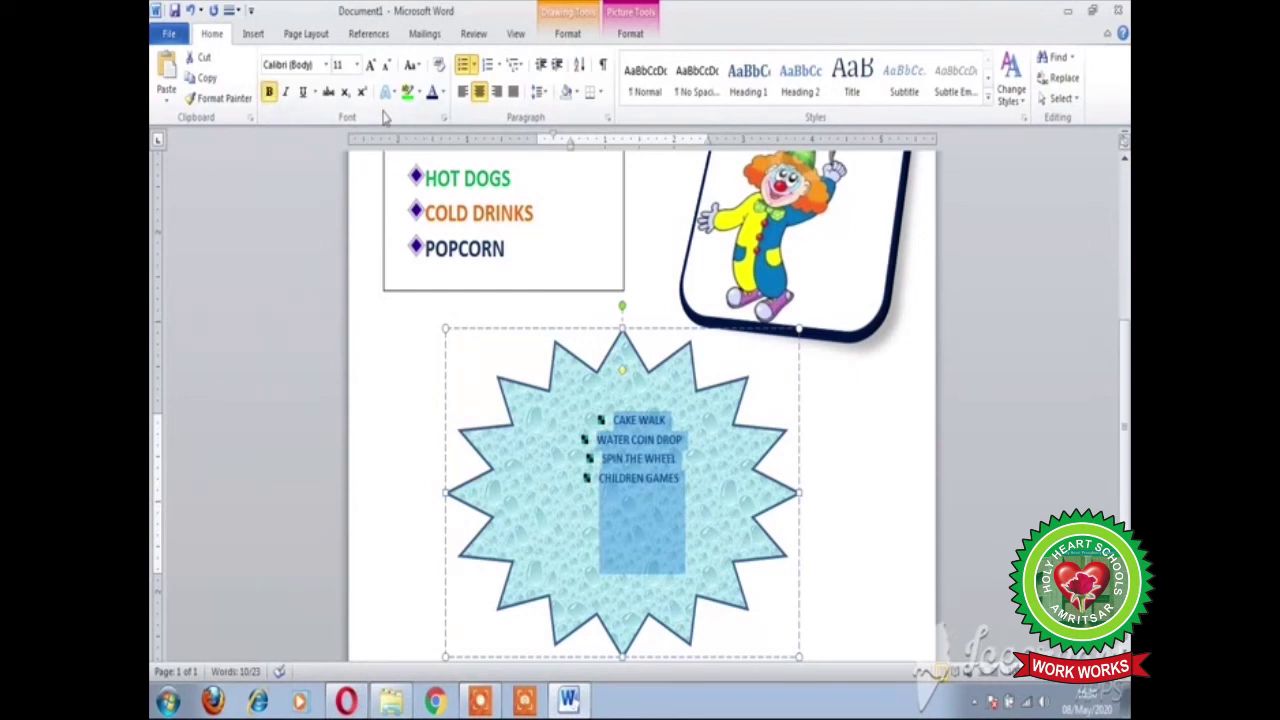
click(357, 64)
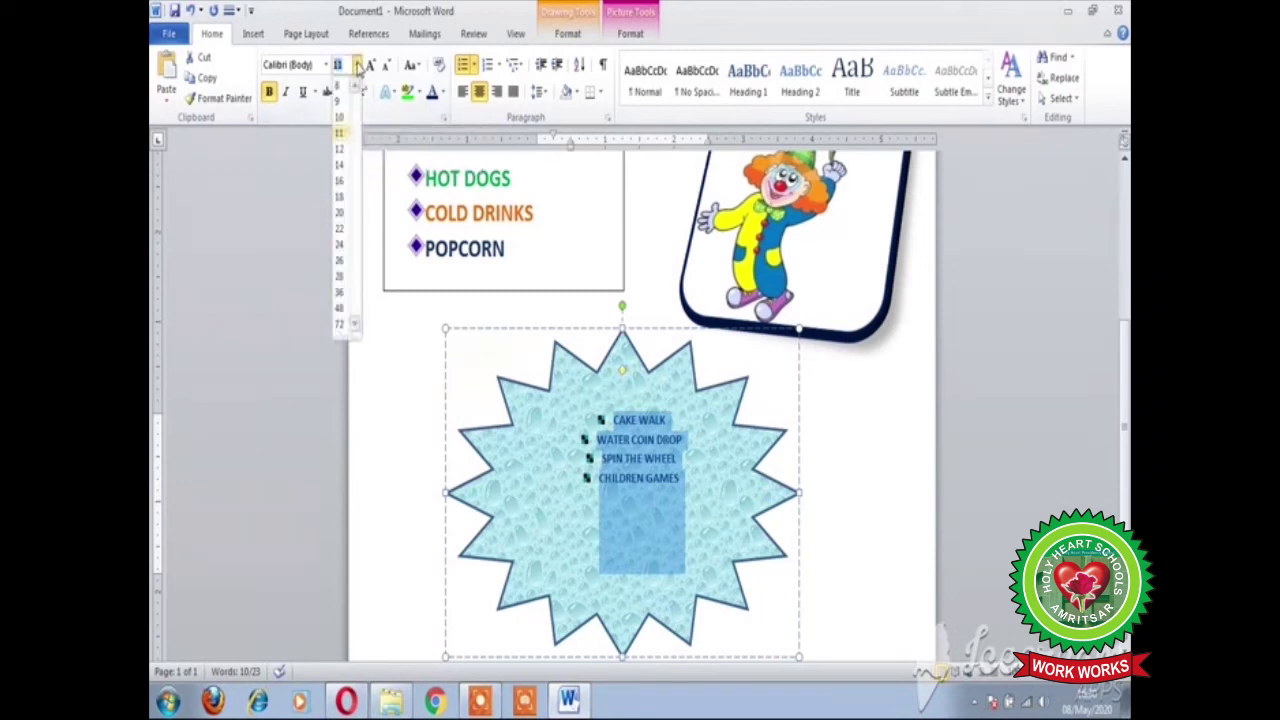
click(340, 198)
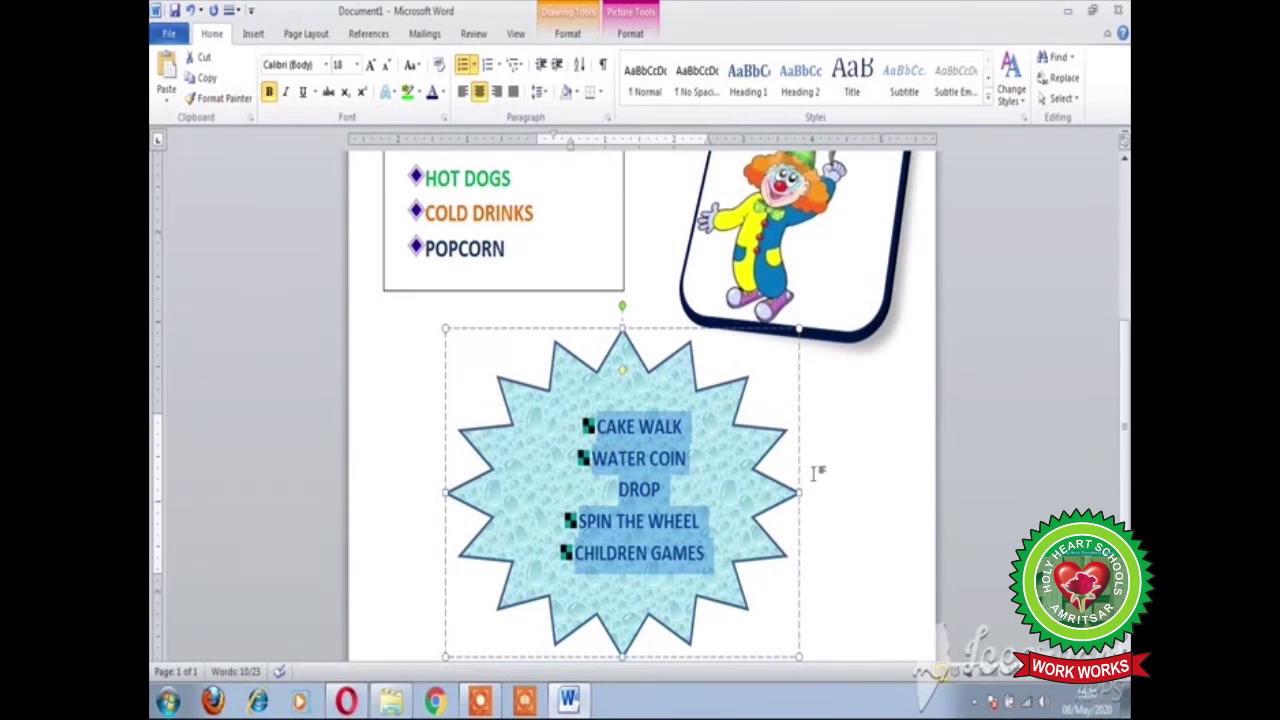
- Draw a rectangle about 4.18" wide and 0.34" high between the SPRING CARNIVAL banner and the entry fee text box
key(ctrl+Home)
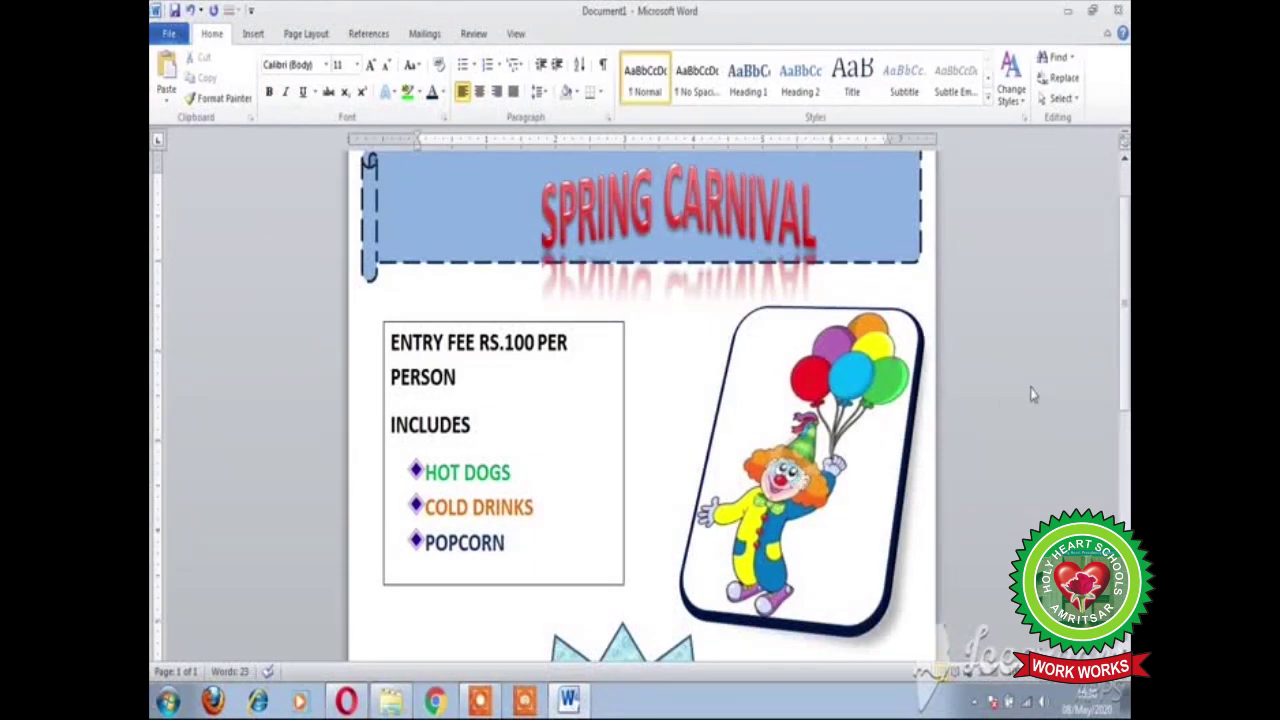
scroll(1125, 290, down, 5)
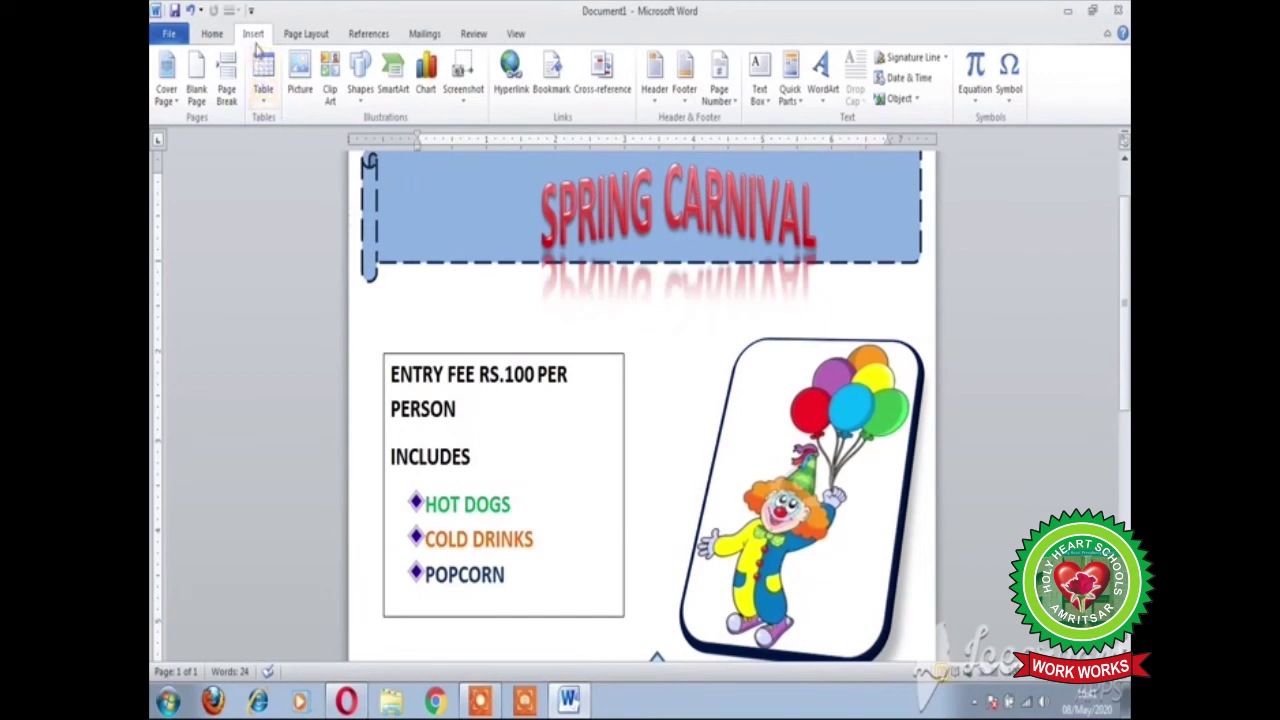
click(356, 98)
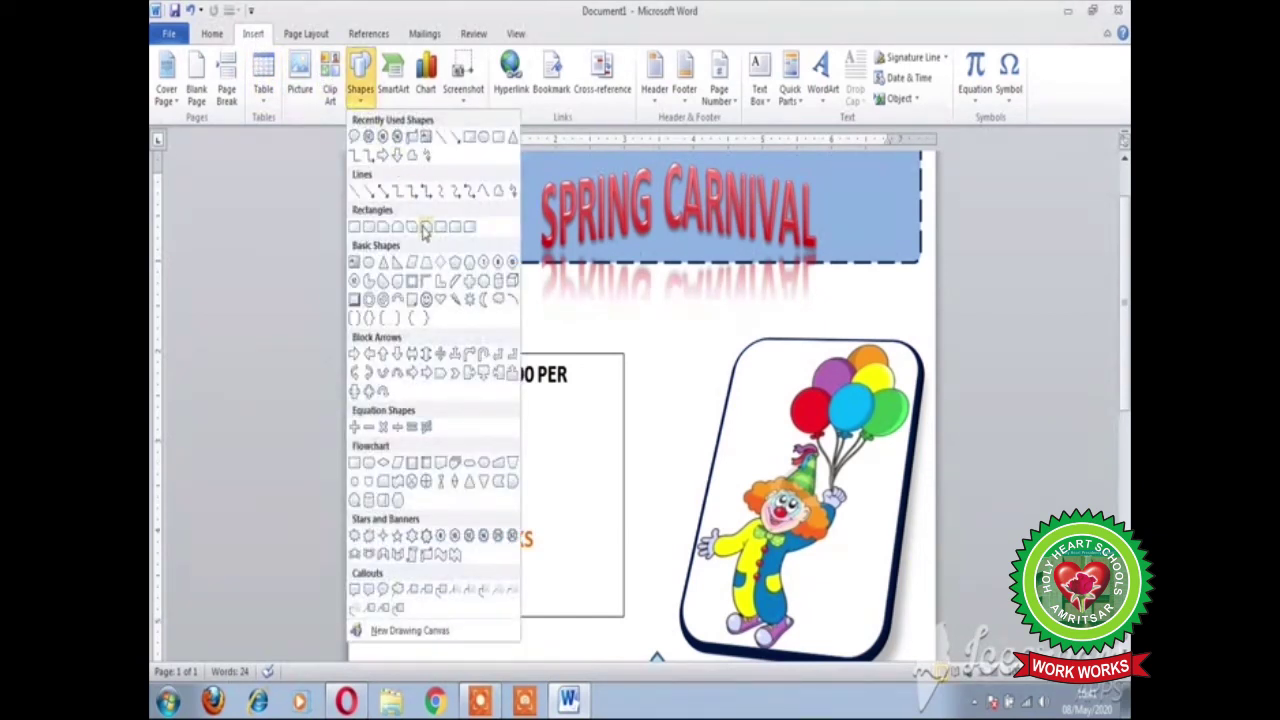
click(354, 229)
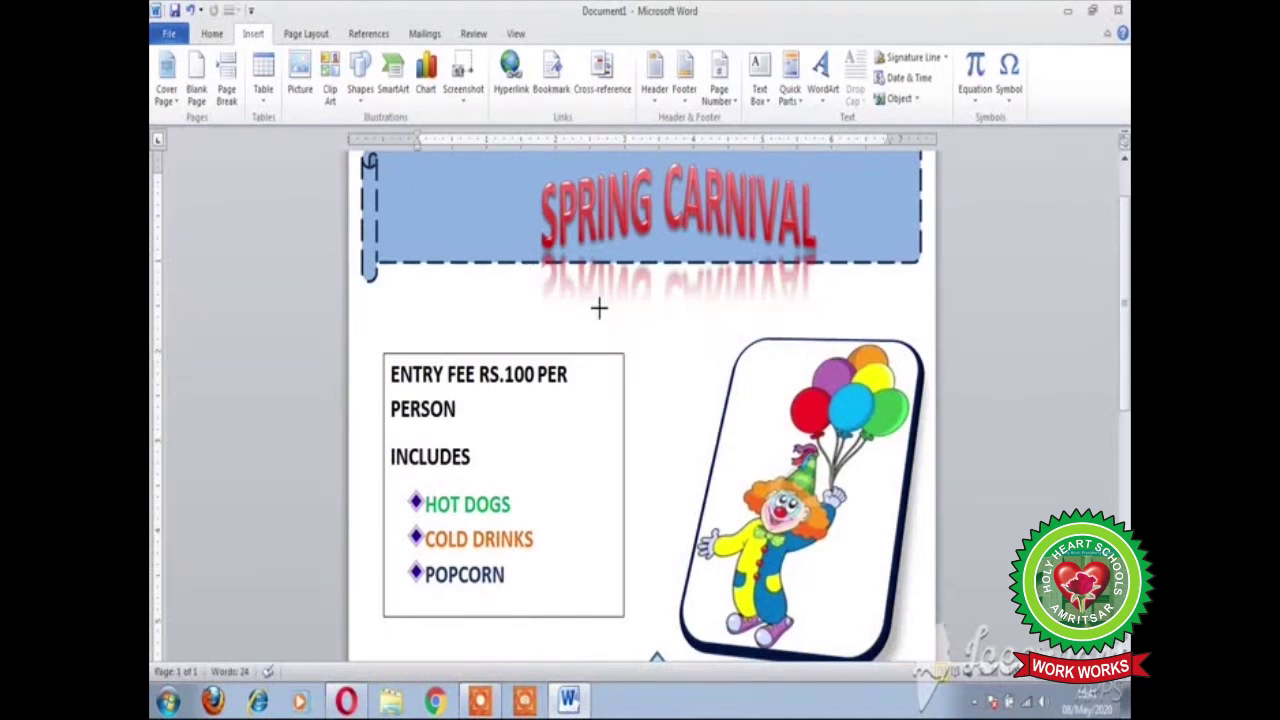
mouse_move(782, 312)
mouse_down()
mouse_move(528, 283)
mouse_move(490, 298)
mouse_up()
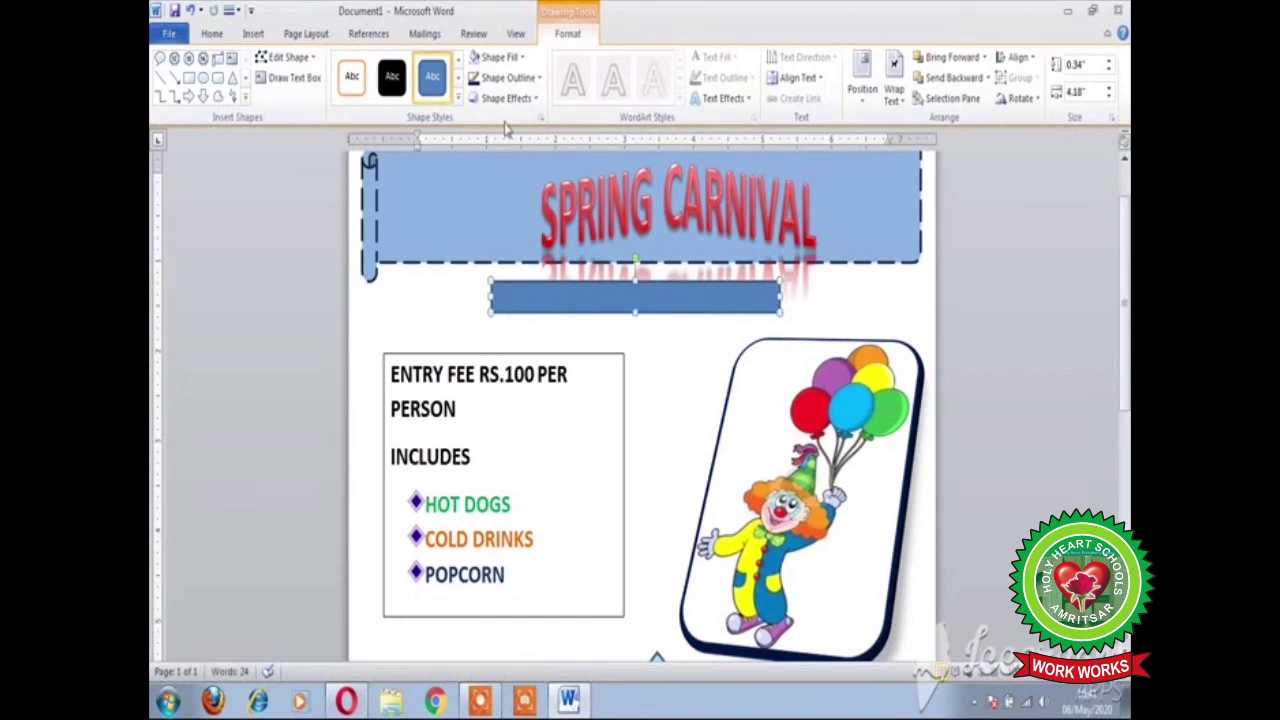
- Fill the new rectangle below the banner with the white marble texture
click(500, 58)
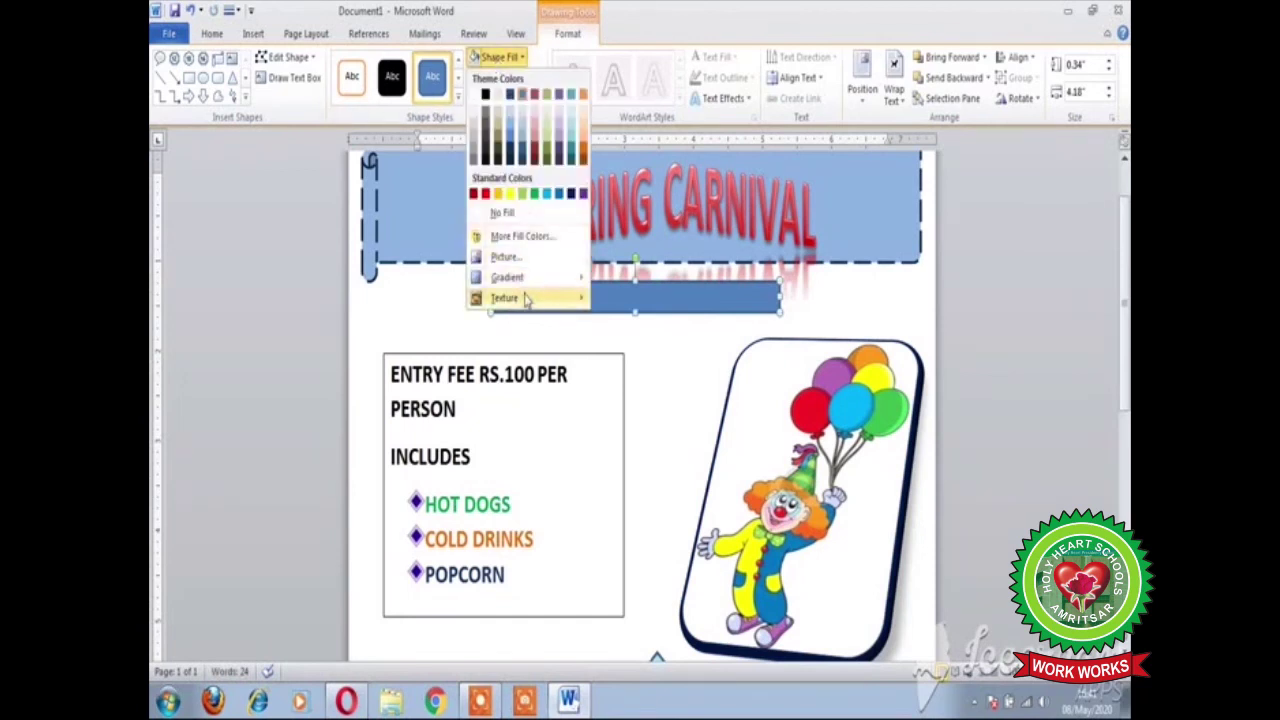
mouse_move(528, 299)
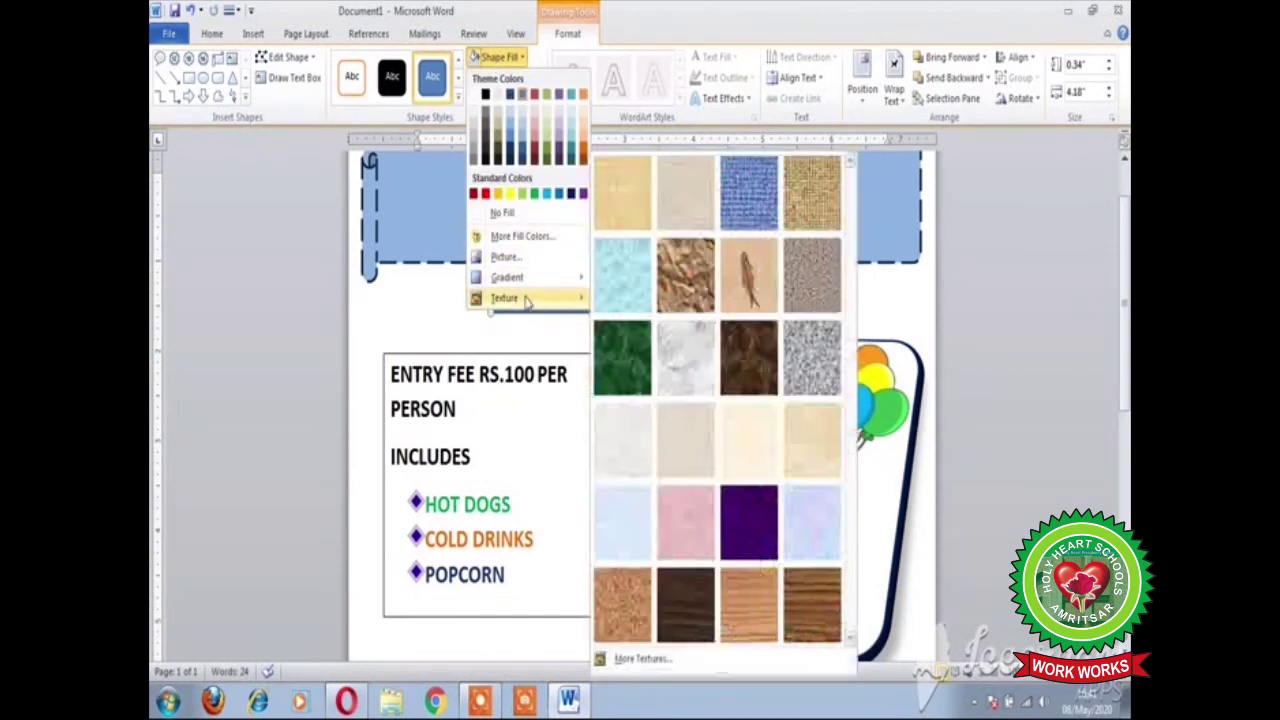
click(695, 349)
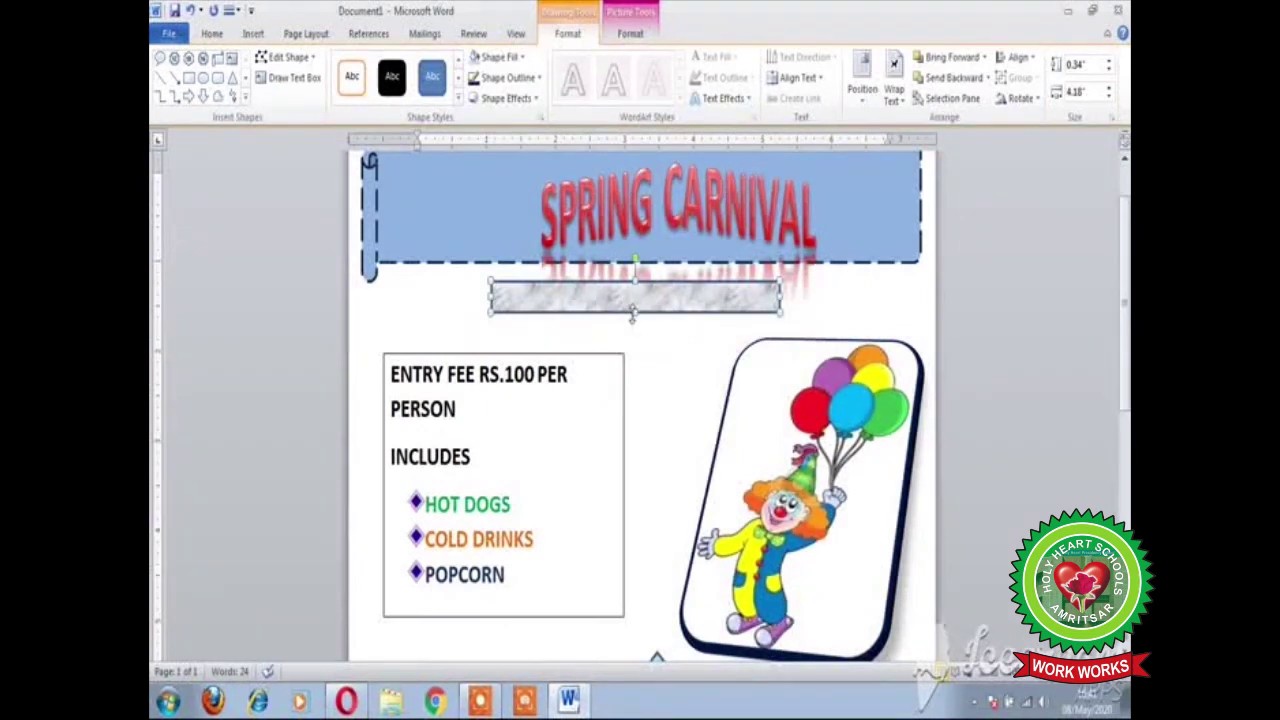
- Outline the marble rectangle in the standard dark red colour and increase its height to about 0.66"
click(522, 80)
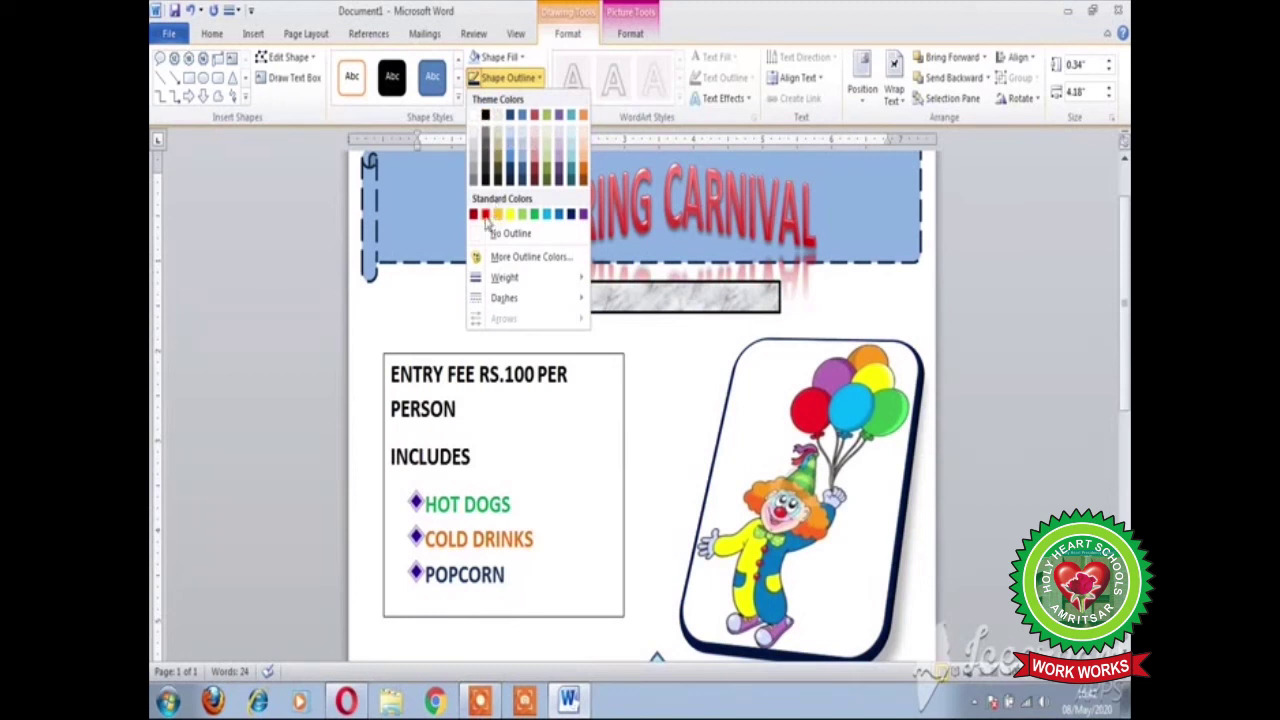
click(475, 214)
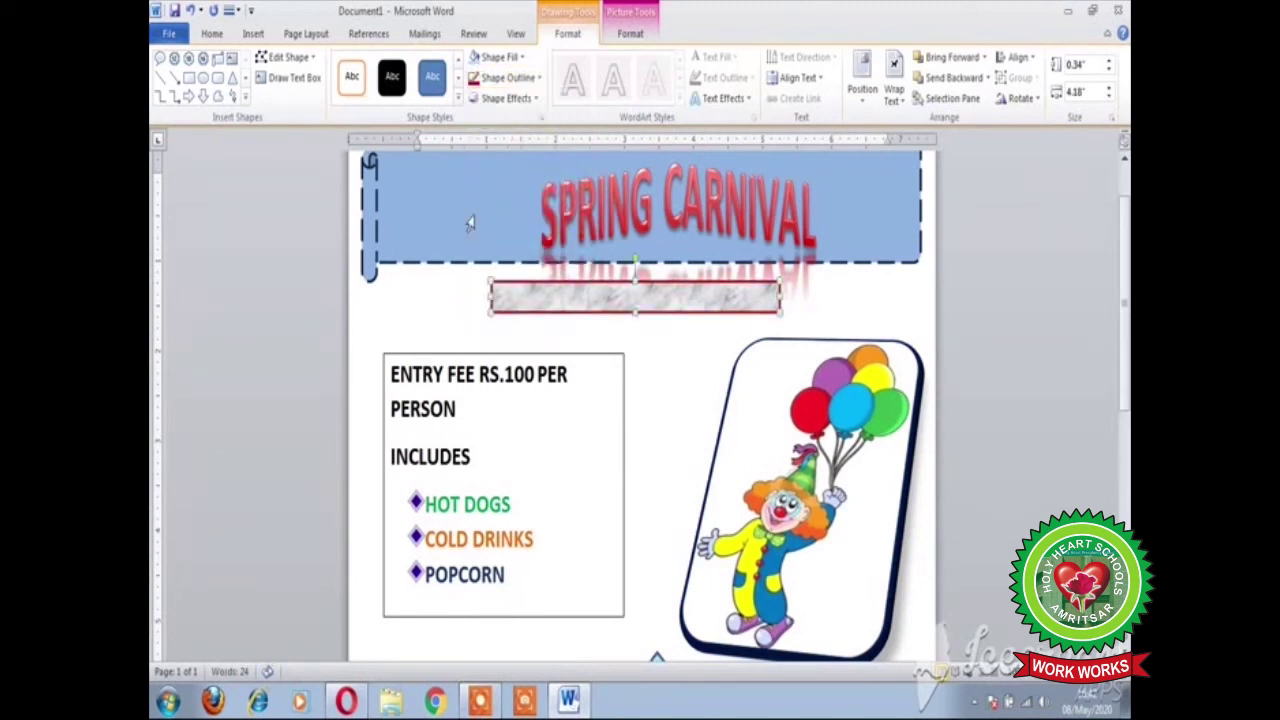
right_click(690, 372)
click(588, 296)
click(584, 294)
drag(636, 312, 638, 340)
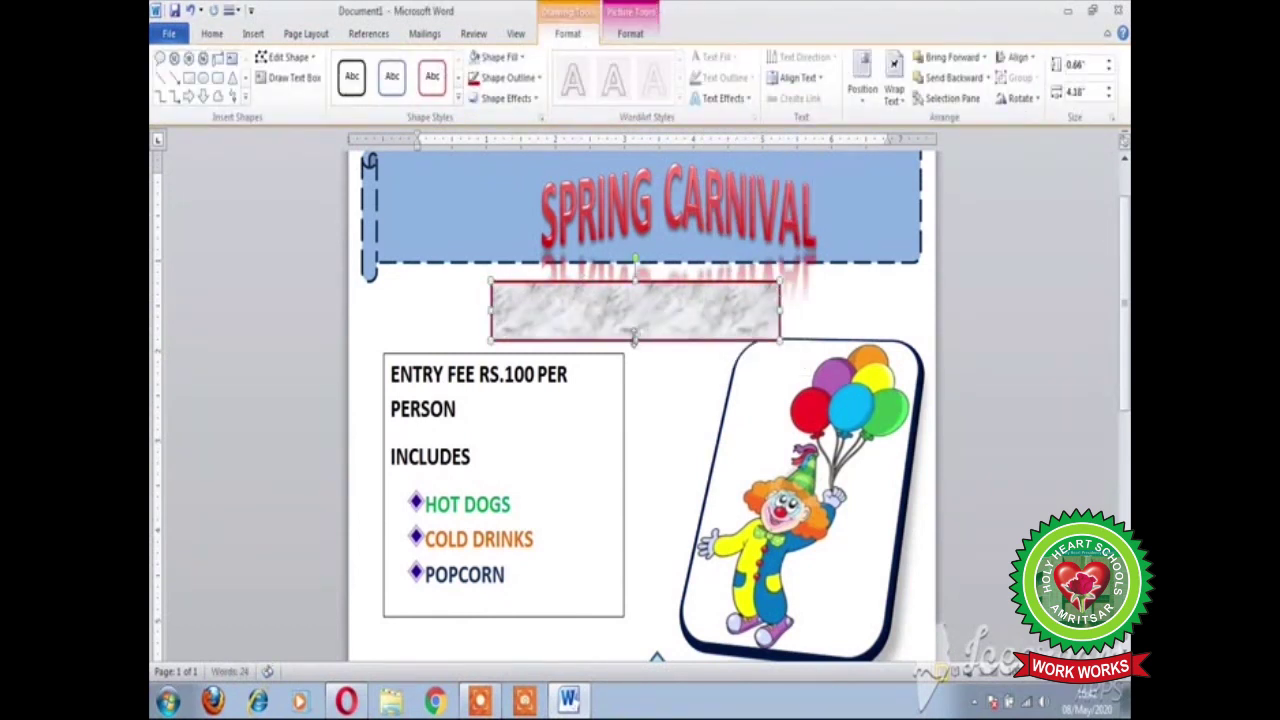
- Add the text DATE inside the marble rectangle below the banner
right_click(603, 287)
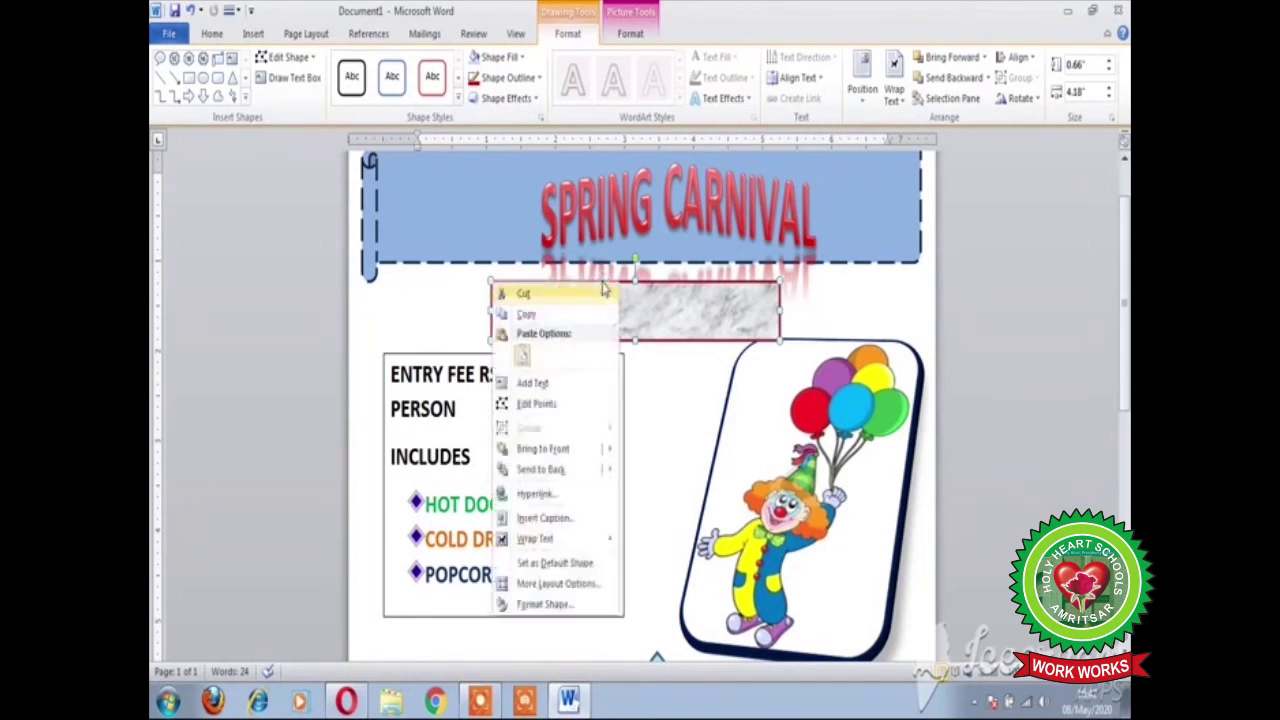
click(572, 386)
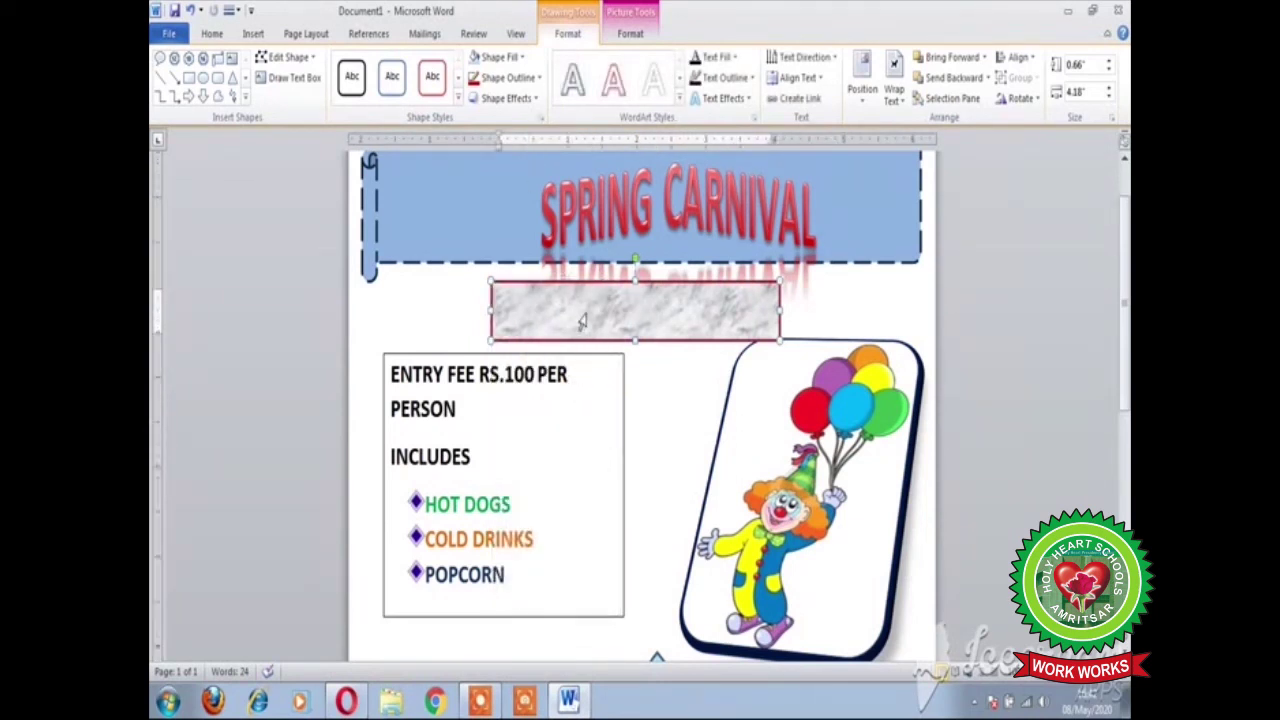
text(DATE)
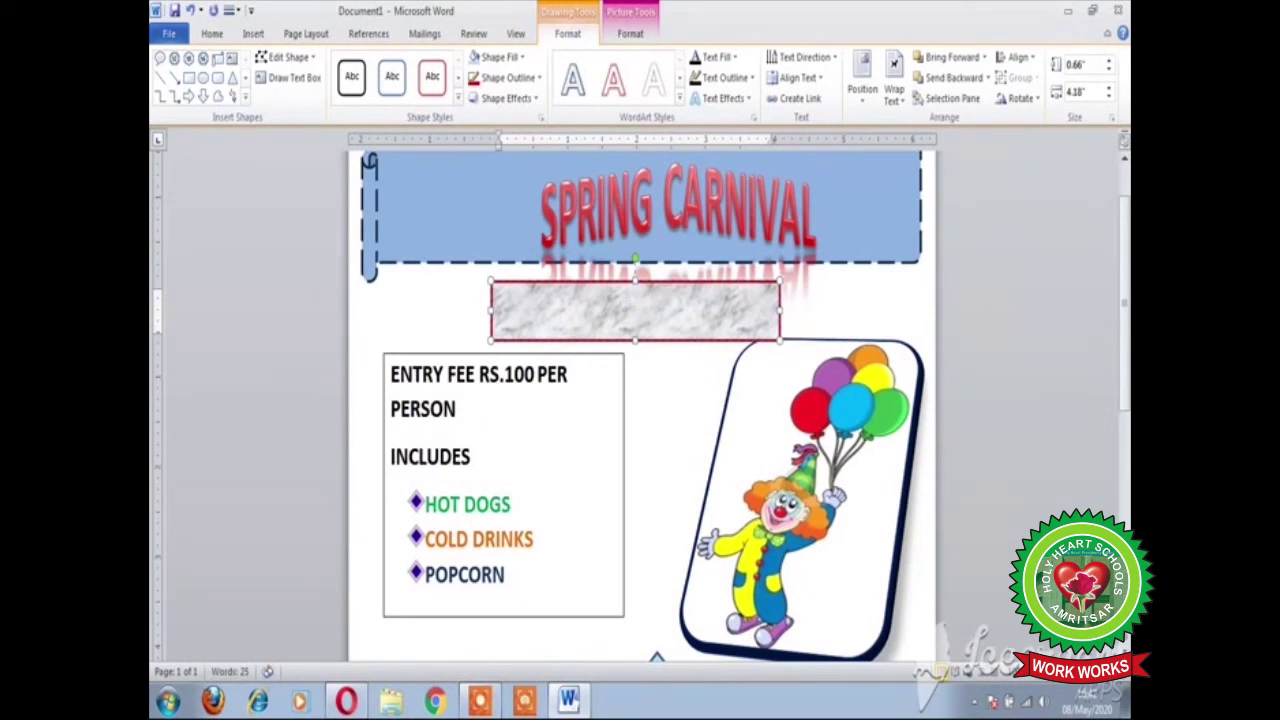